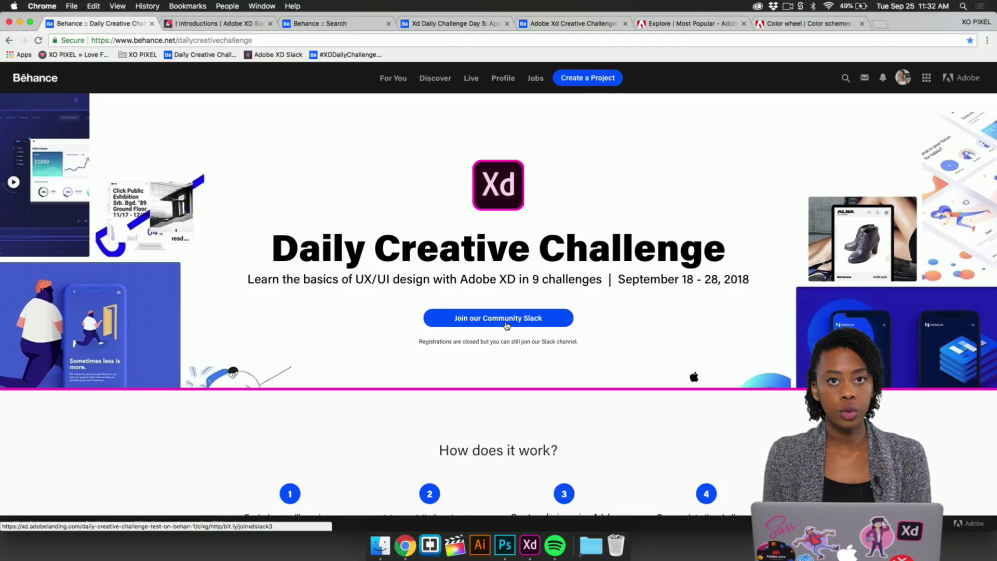
# Look through the Daily Creative Challenge page, covering how it works, the next steps and the daily challenge templates.
pyautogui.scroll(-10, 571, 401)
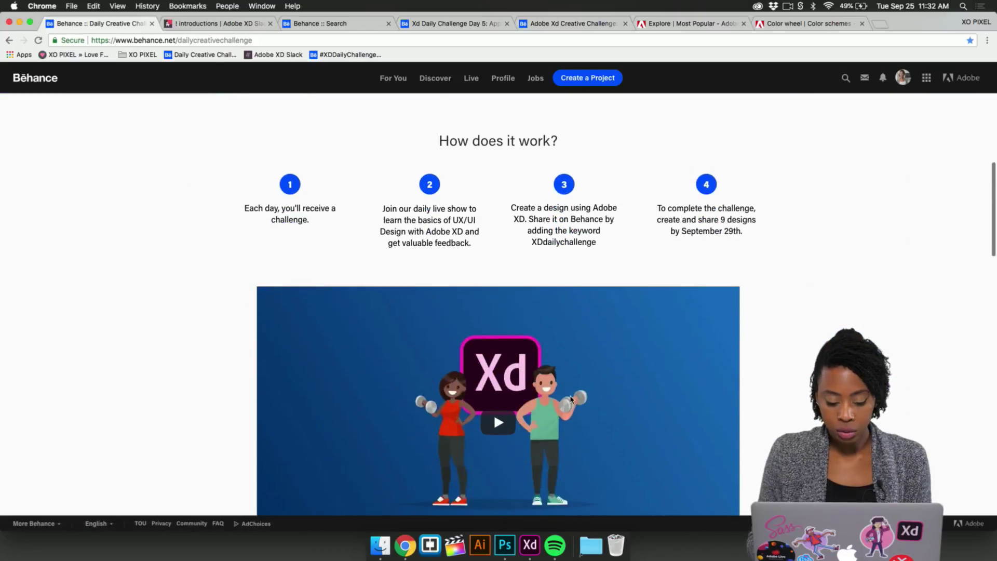
pyautogui.scroll(-5, 571, 400)
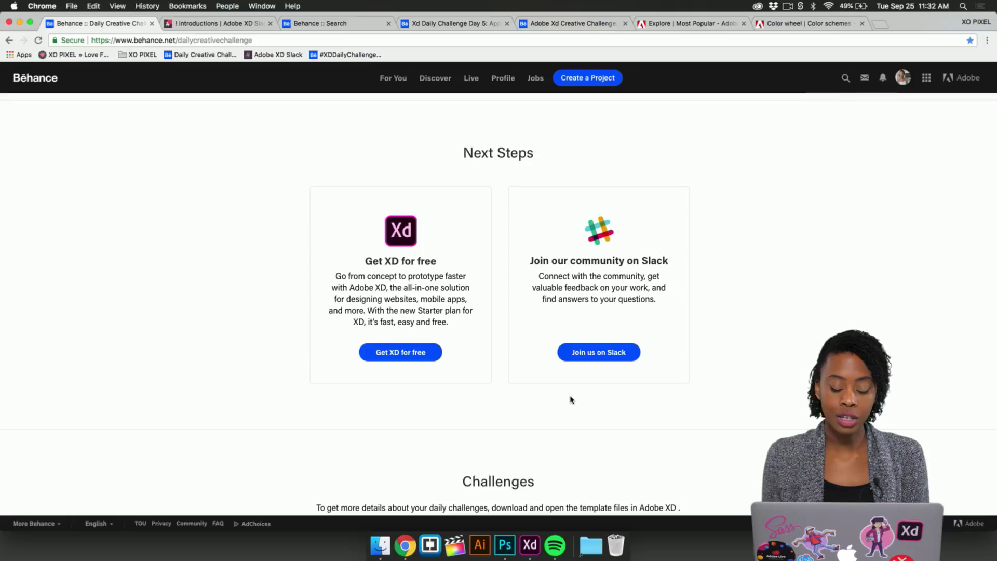
pyautogui.scroll(-7, 571, 400)
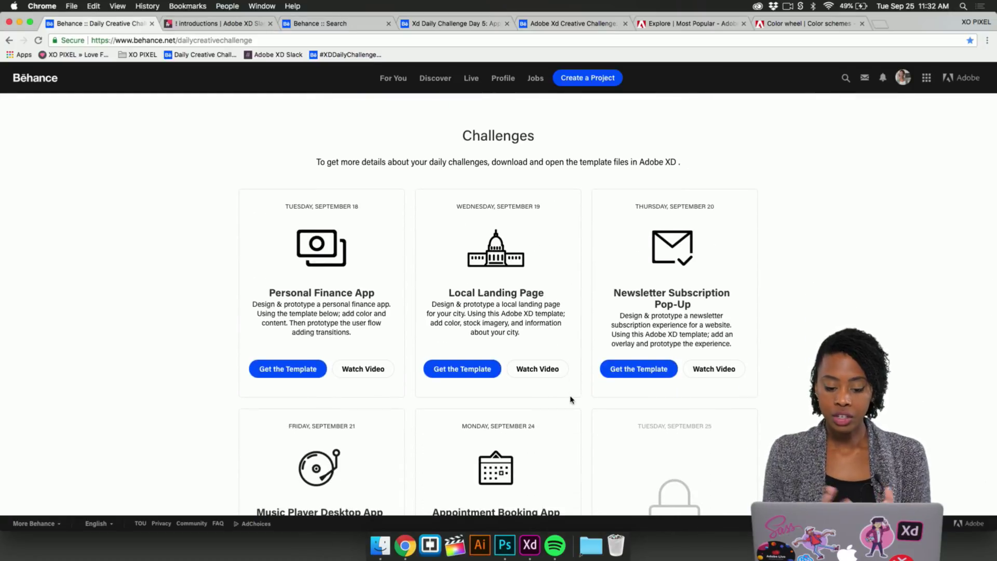
pyautogui.scroll(-3, 571, 400)
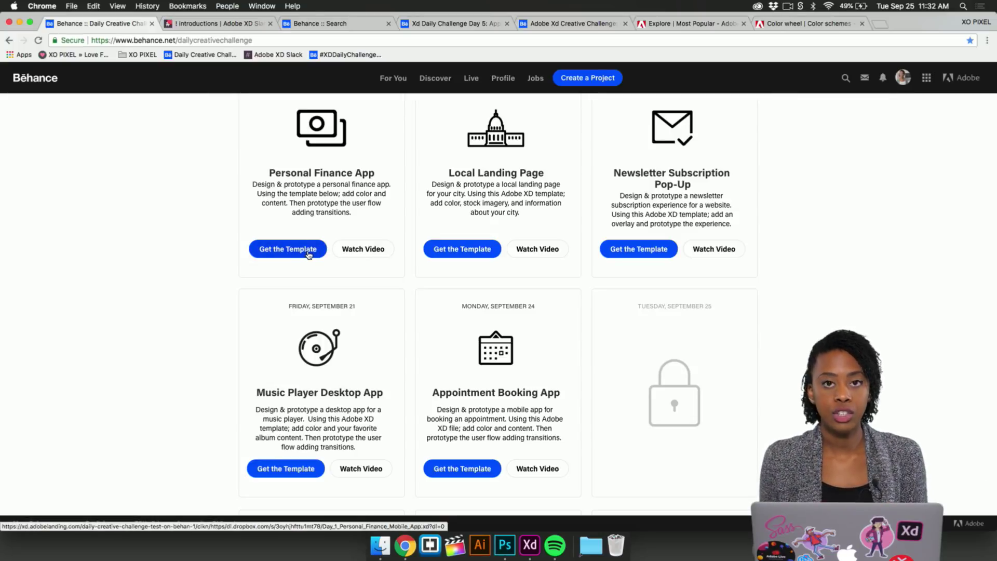
pyautogui.scroll(-3, 445, 348)
pyautogui.scroll(4, 446, 347)
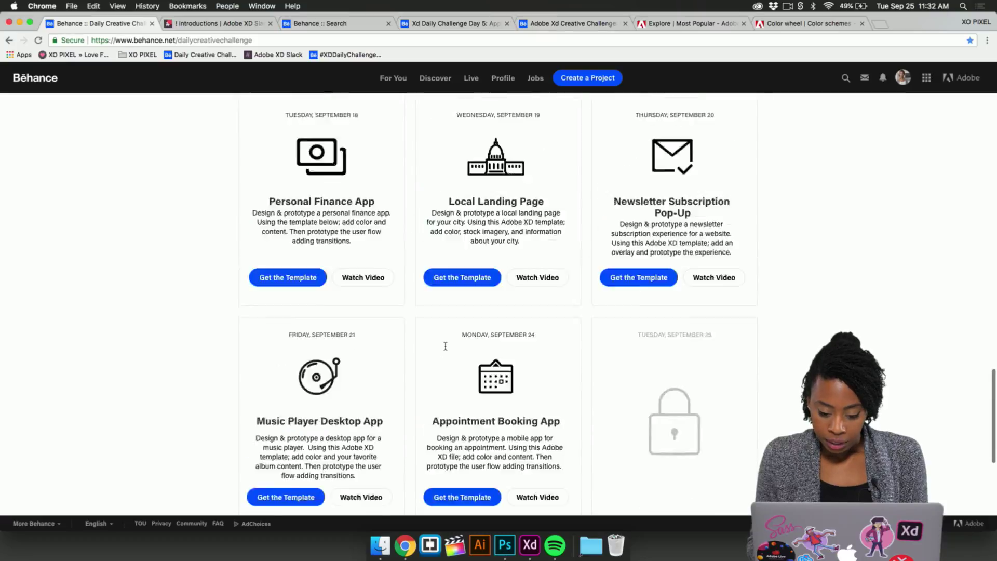
pyautogui.scroll(5, 446, 346)
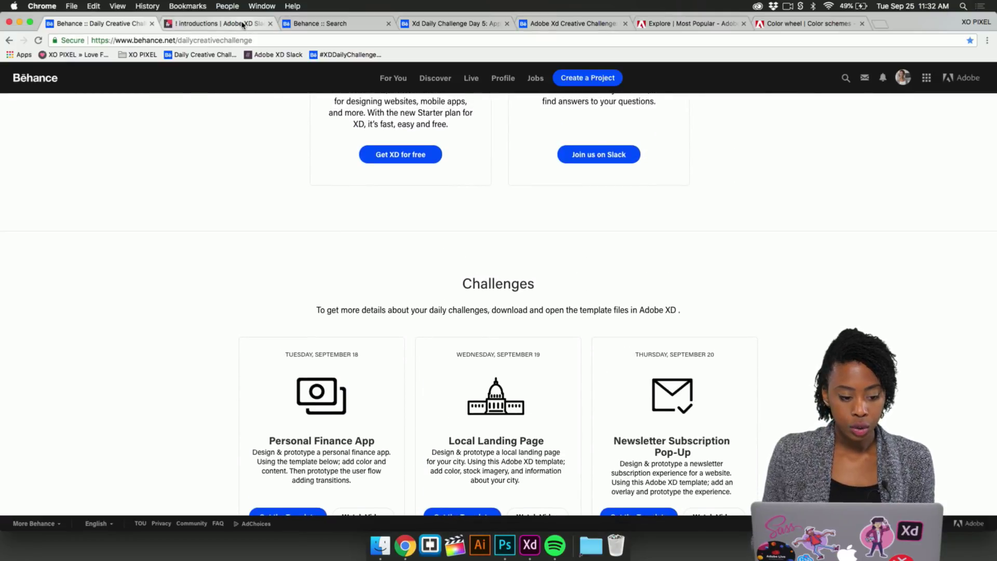
# Review the introductions, announcements, design_feedback and help_general channels in the Adobe XD Slack workspace.
pyautogui.click(242, 24)
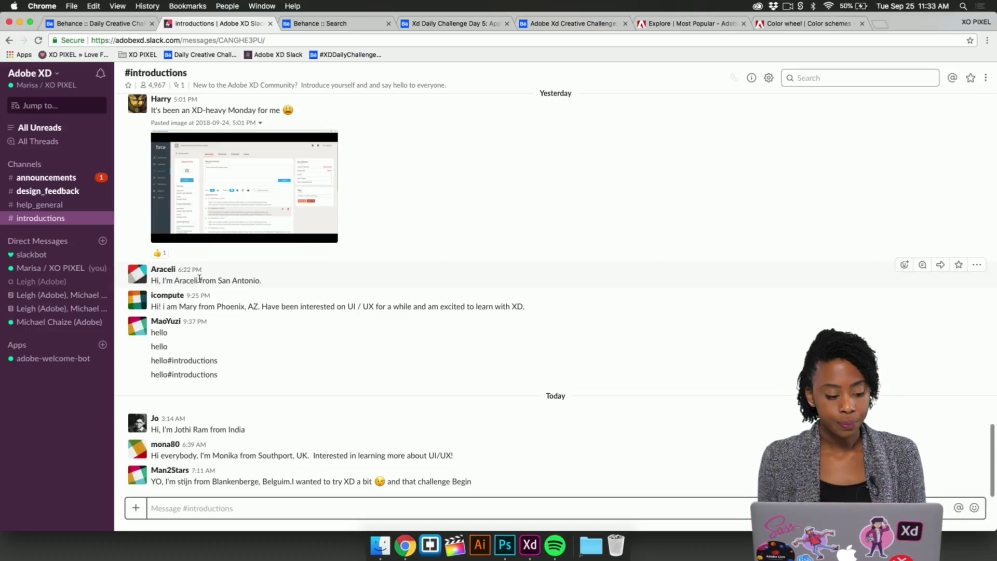
pyautogui.click(67, 178)
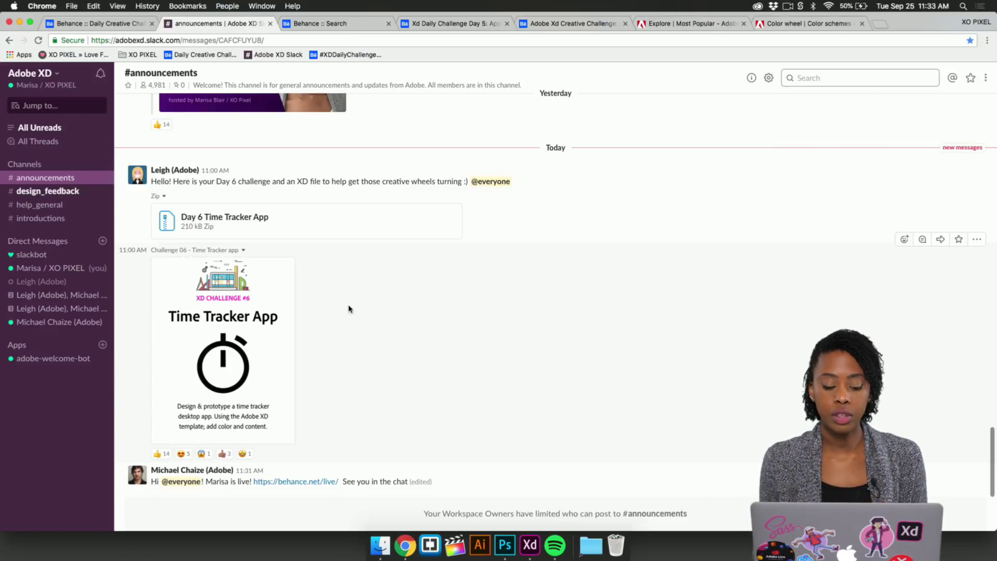
pyautogui.click(68, 193)
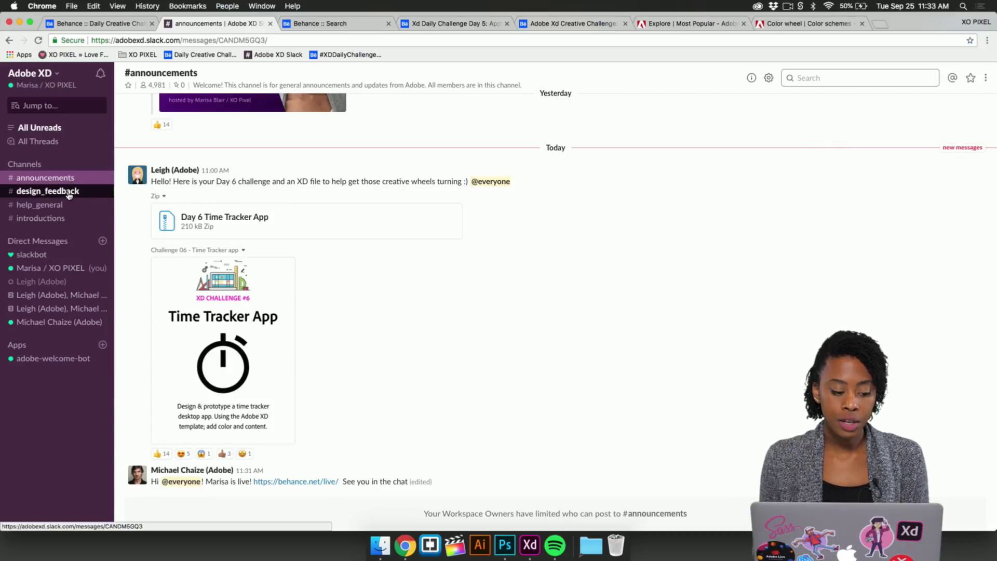
pyautogui.scroll(-2, 456, 436)
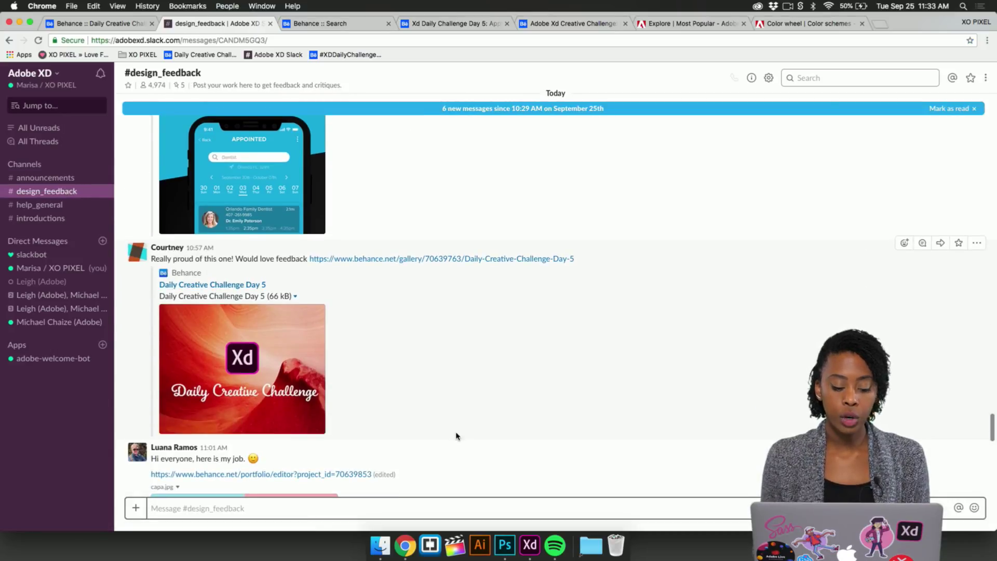
pyautogui.scroll(-5, 456, 436)
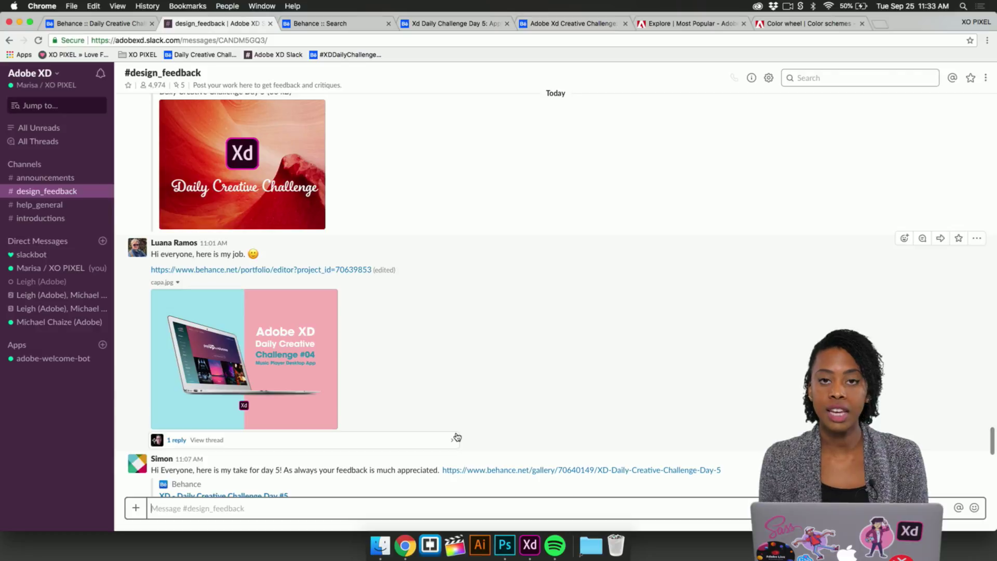
pyautogui.click(73, 205)
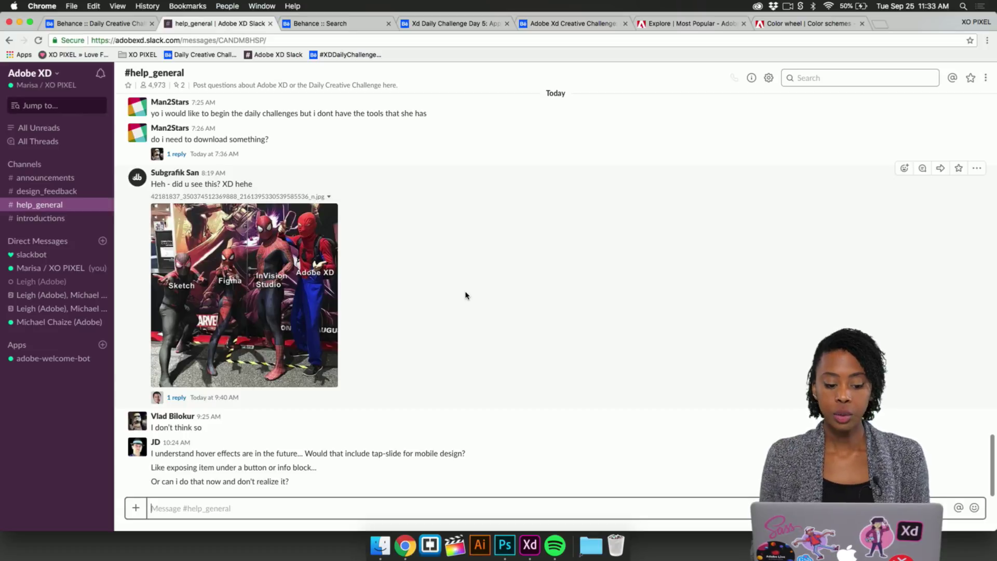
# View the Behance projects tagged XDDAILYCHALLENGE and examine the "Xd Daily Challenge Day 5: Appt App" barber booking prototype.
pyautogui.click(360, 24)
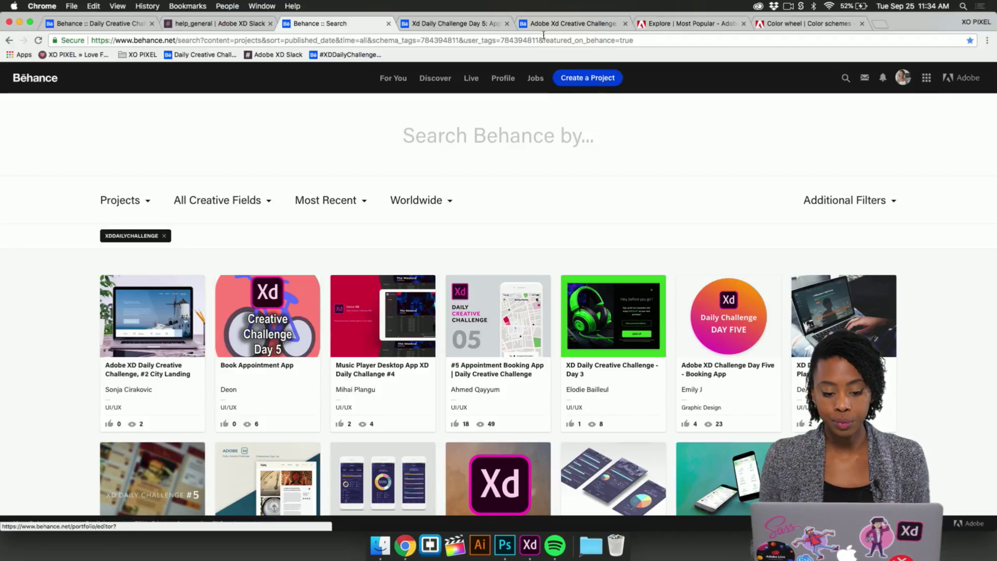
pyautogui.click(461, 24)
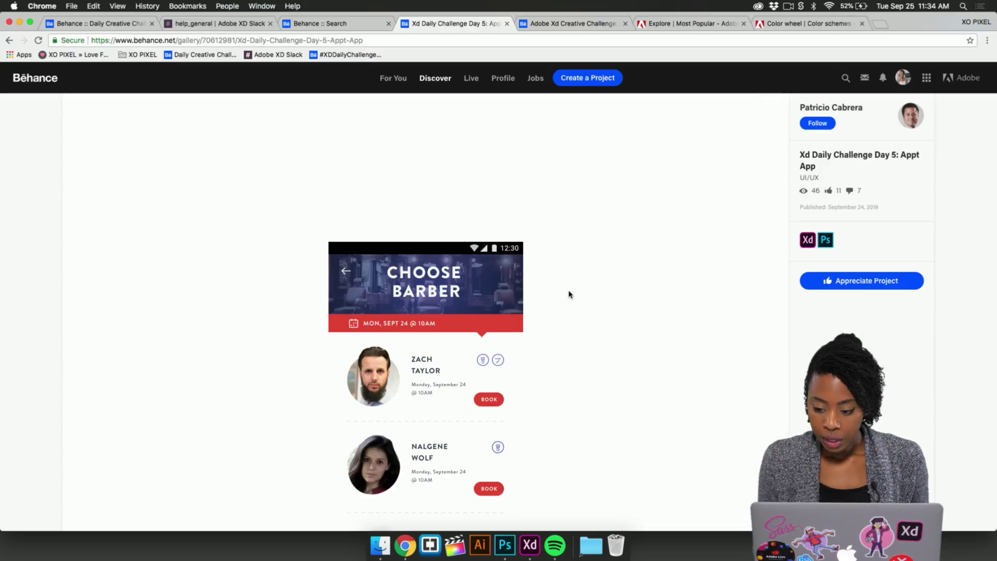
pyautogui.scroll(-3, 570, 294)
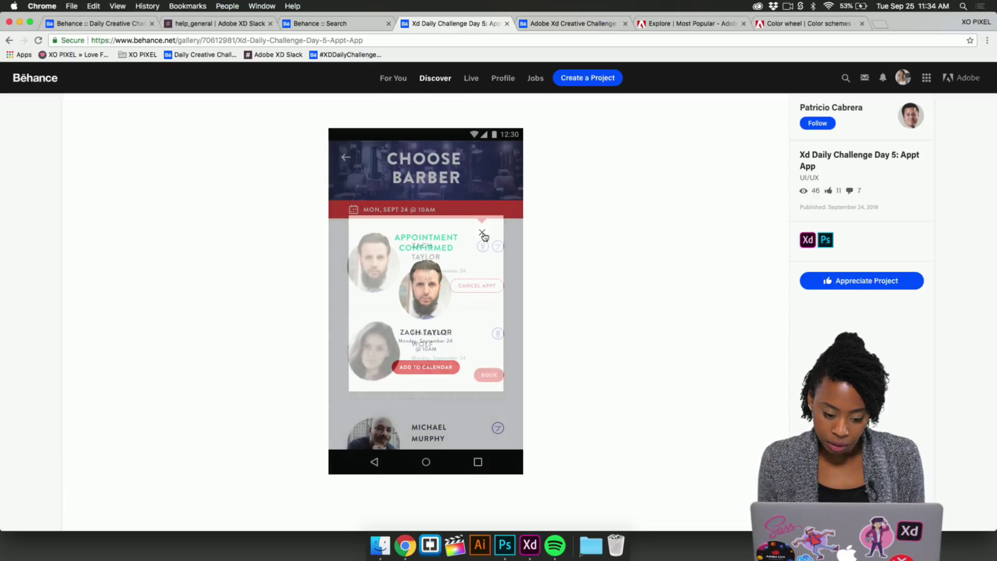
pyautogui.scroll(-4, 485, 355)
pyautogui.scroll(3, 484, 355)
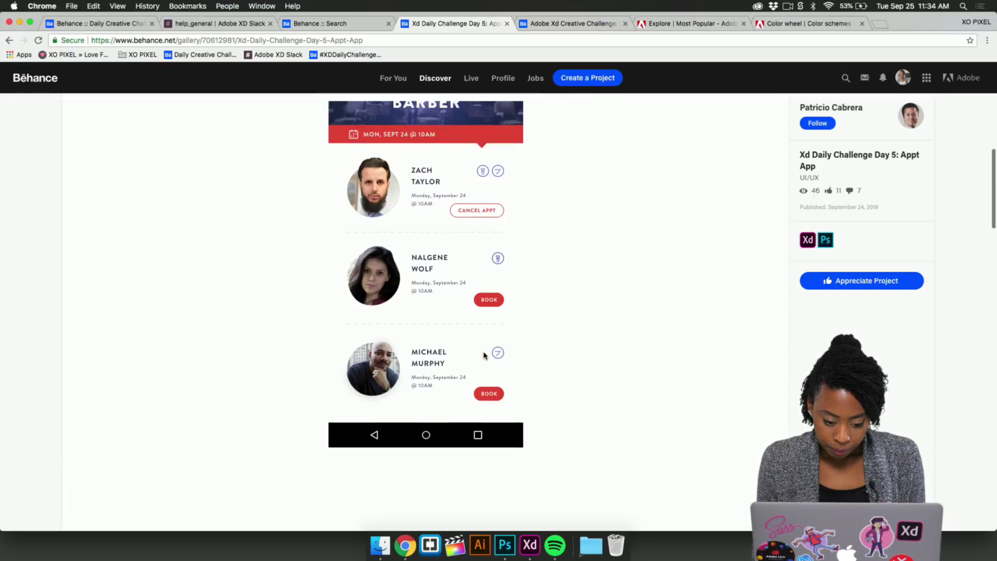
pyautogui.scroll(5, 485, 356)
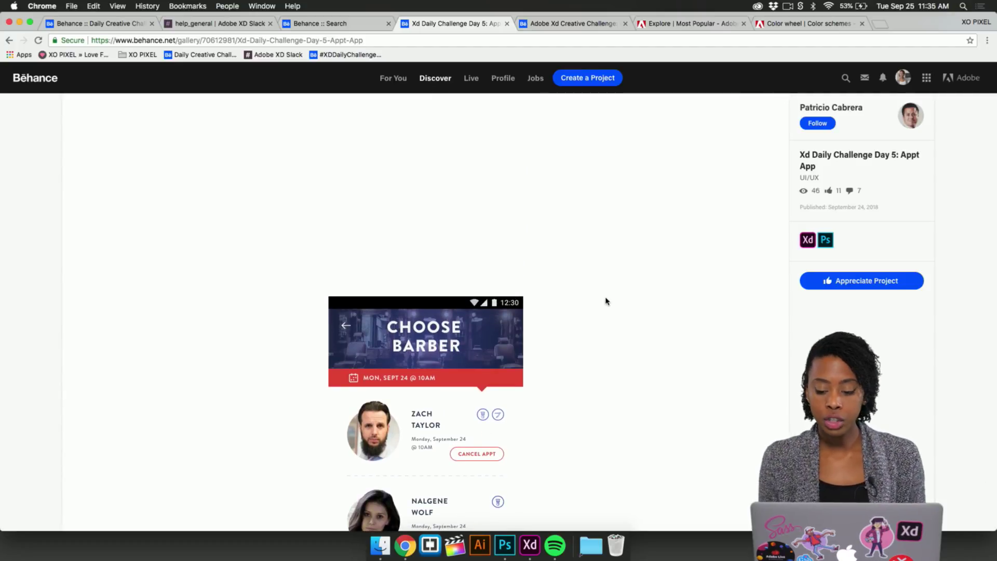
pyautogui.scroll(-1, 605, 301)
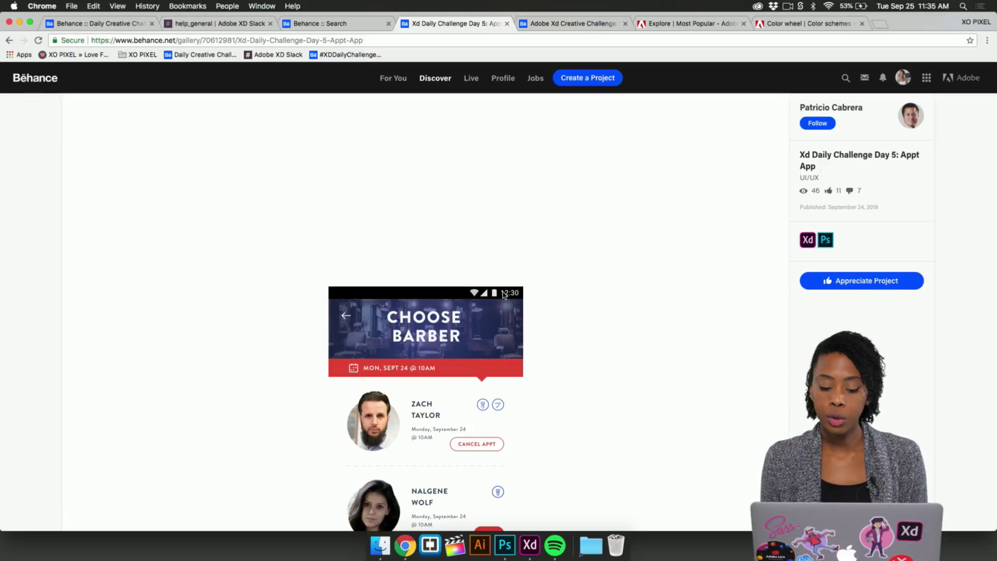
pyautogui.scroll(2, 530, 273)
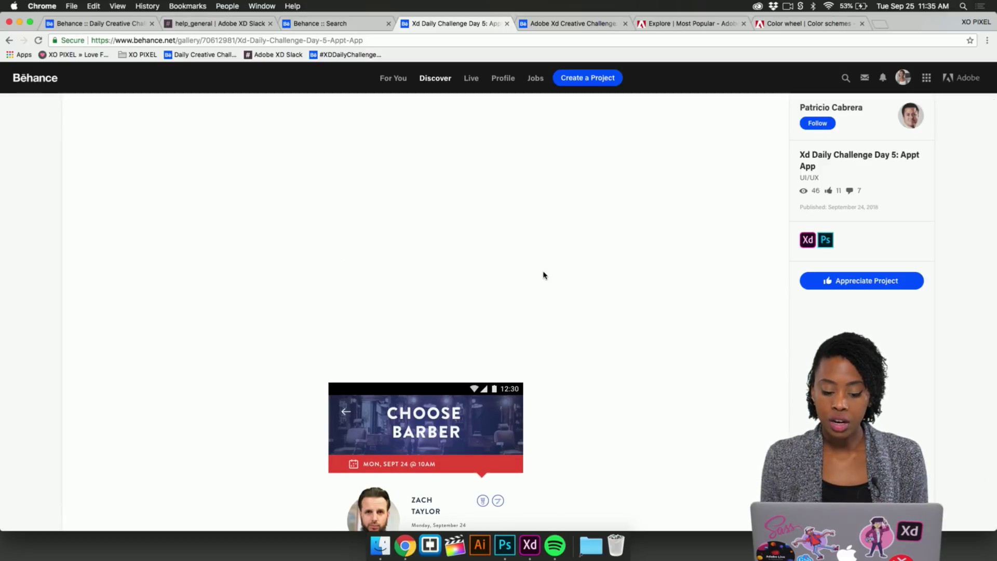
pyautogui.scroll(-3, 543, 274)
pyautogui.scroll(-1, 543, 274)
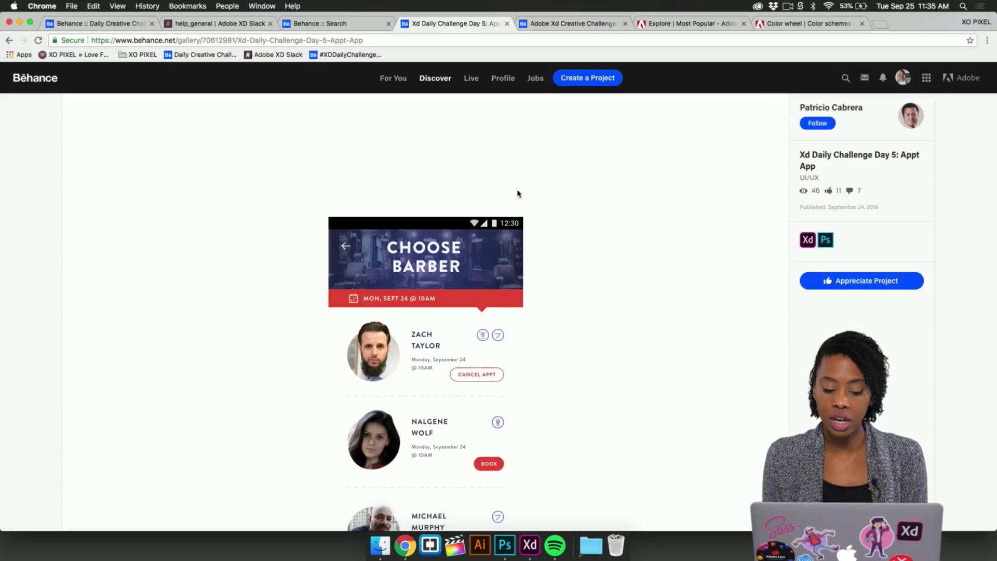
pyautogui.scroll(-1, 543, 287)
pyautogui.scroll(-5, 543, 286)
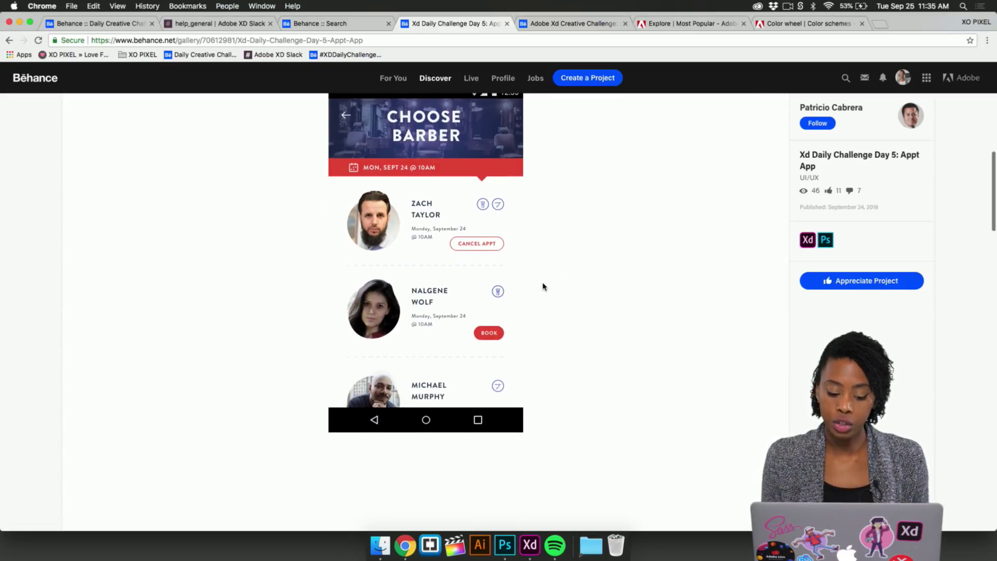
pyautogui.scroll(-1, 631, 384)
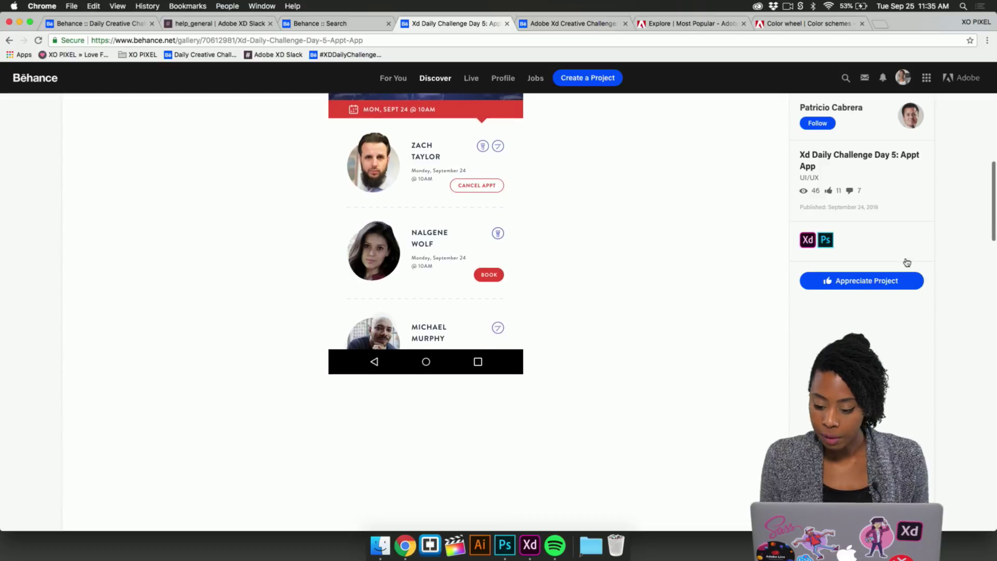
# Appreciate the Day 5 Appt App project and post the comment "Great work," followed by the designer's first name and an exclamation mark.
pyautogui.click(864, 281)
pyautogui.scroll(-20, 684, 334)
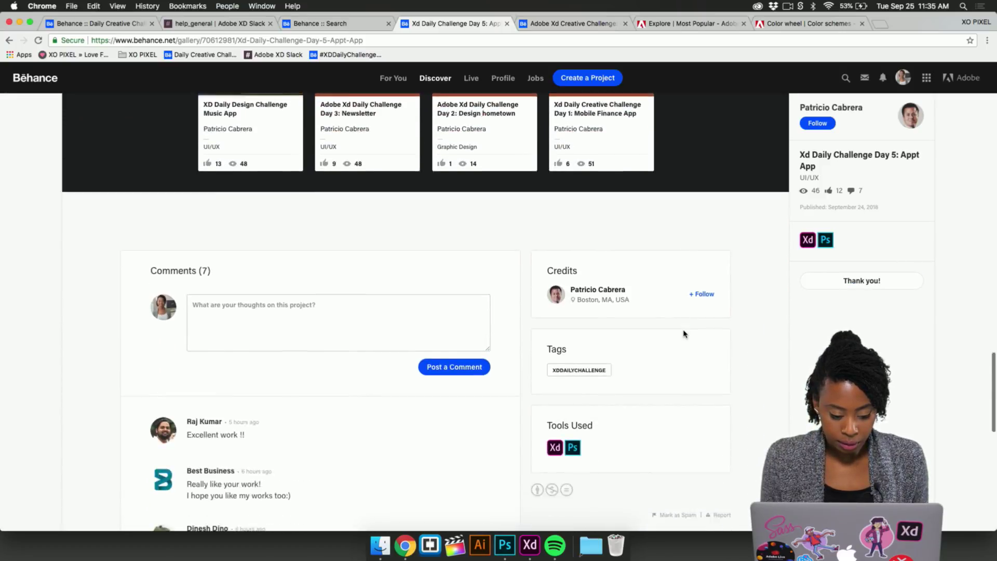
pyautogui.click(377, 290)
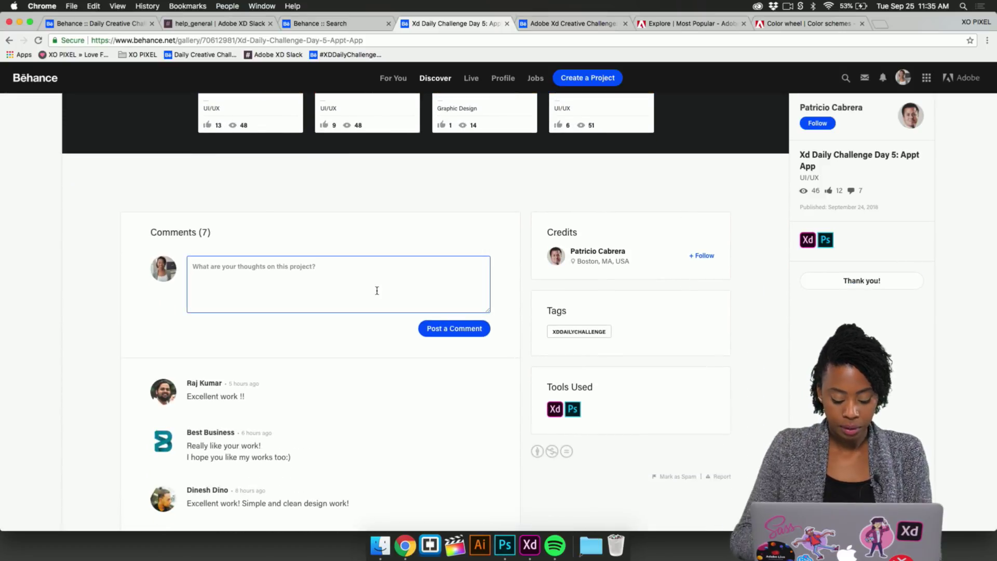
pyautogui.write('Great work,')
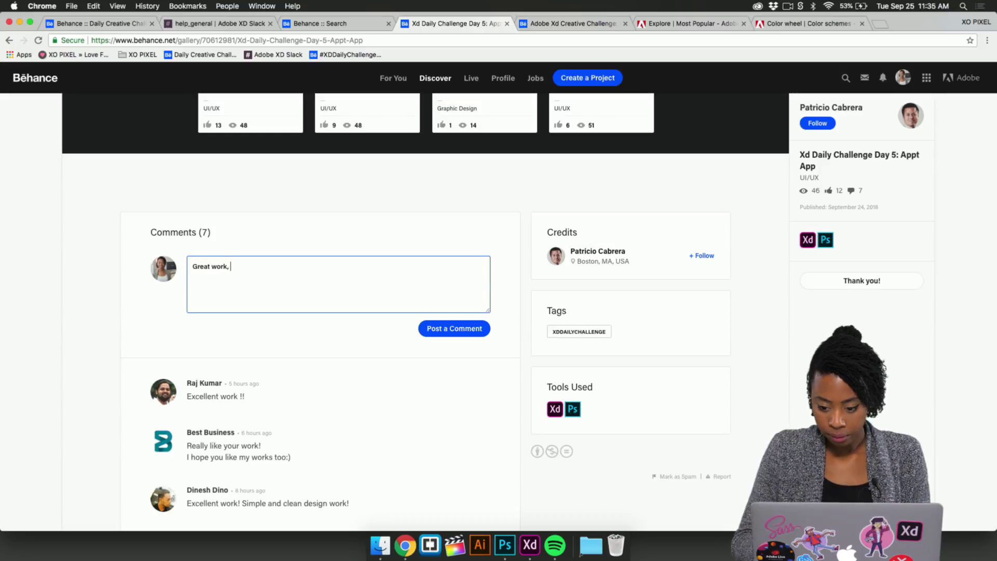
pyautogui.write(' Patricio!')
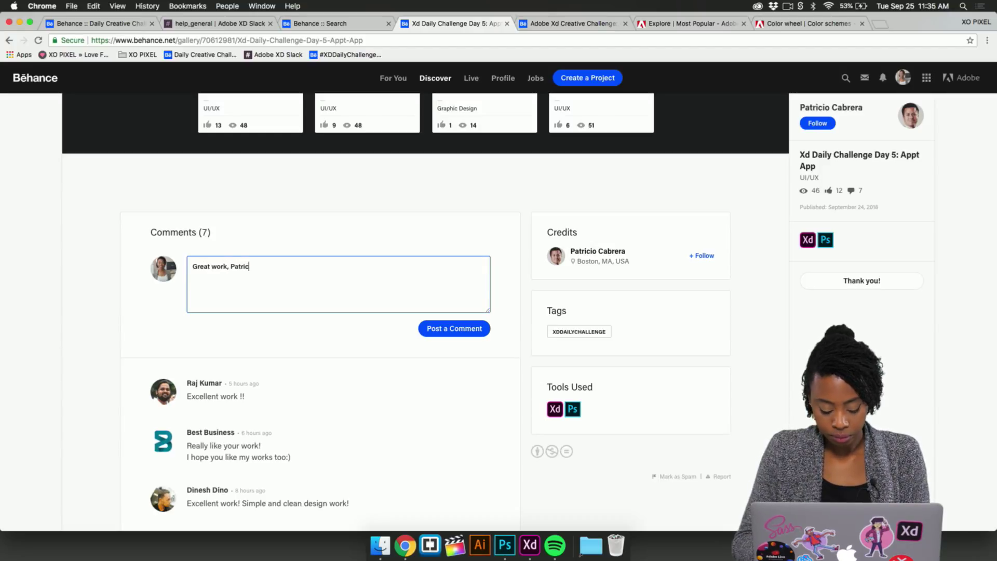
pyautogui.click(469, 336)
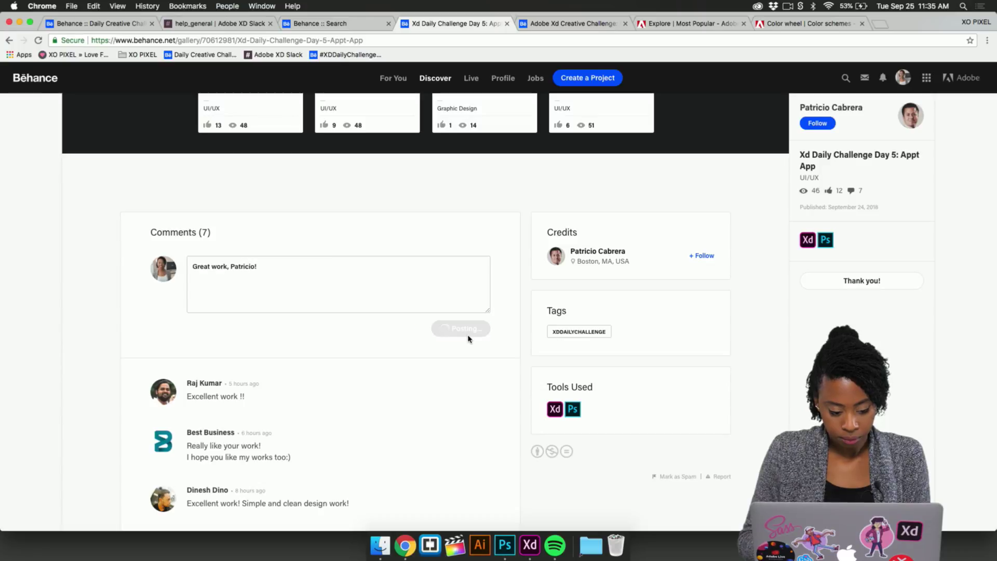
# Examine the "Adobe Xd Creative Challenge: Day 5" reservation app project, including its description, screens, prototype footage and workflow screenshots.
pyautogui.click(544, 24)
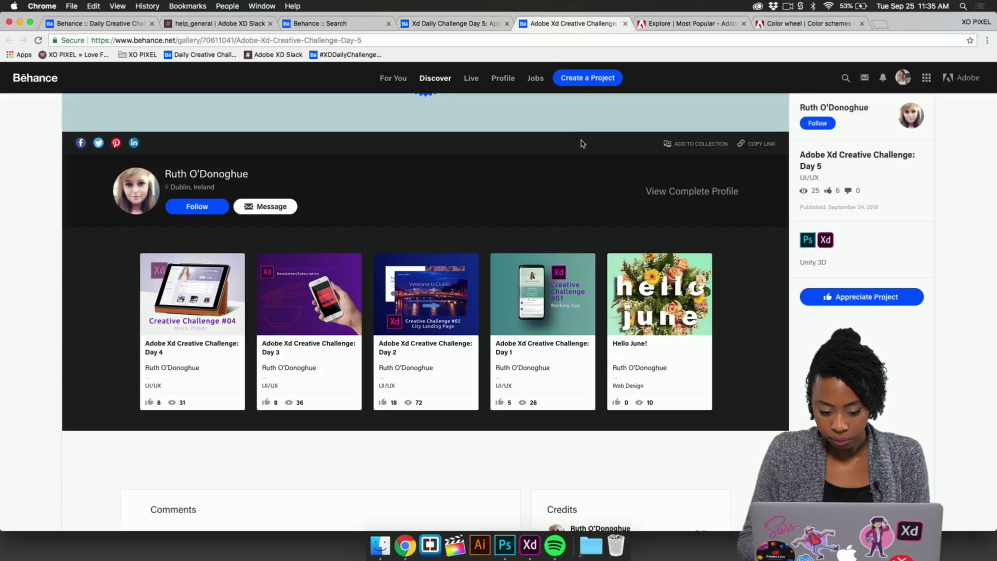
pyautogui.scroll(15, 581, 146)
pyautogui.scroll(12, 581, 146)
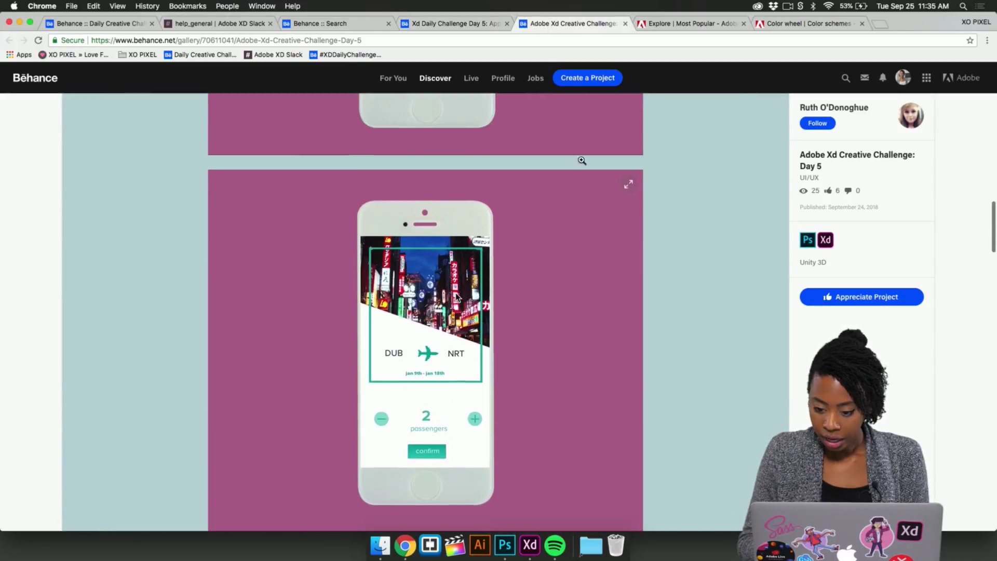
pyautogui.scroll(15, 582, 182)
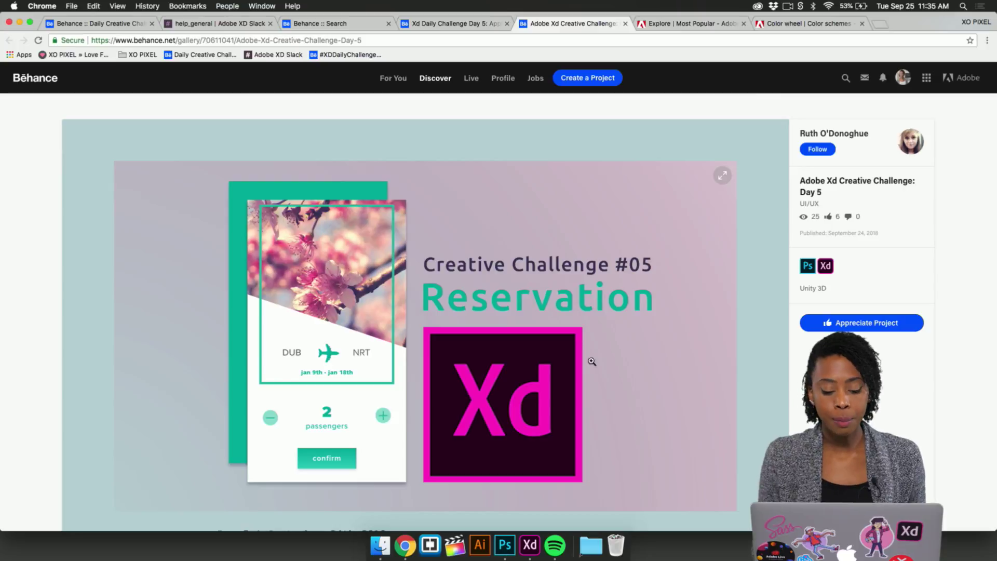
pyautogui.scroll(-10, 598, 374)
pyautogui.scroll(-1, 597, 374)
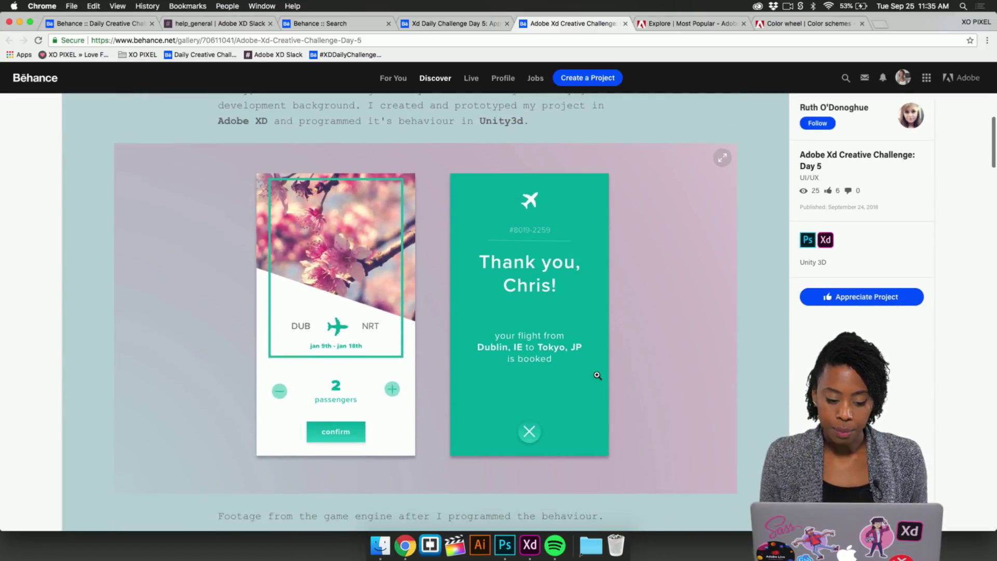
pyautogui.scroll(5, 597, 374)
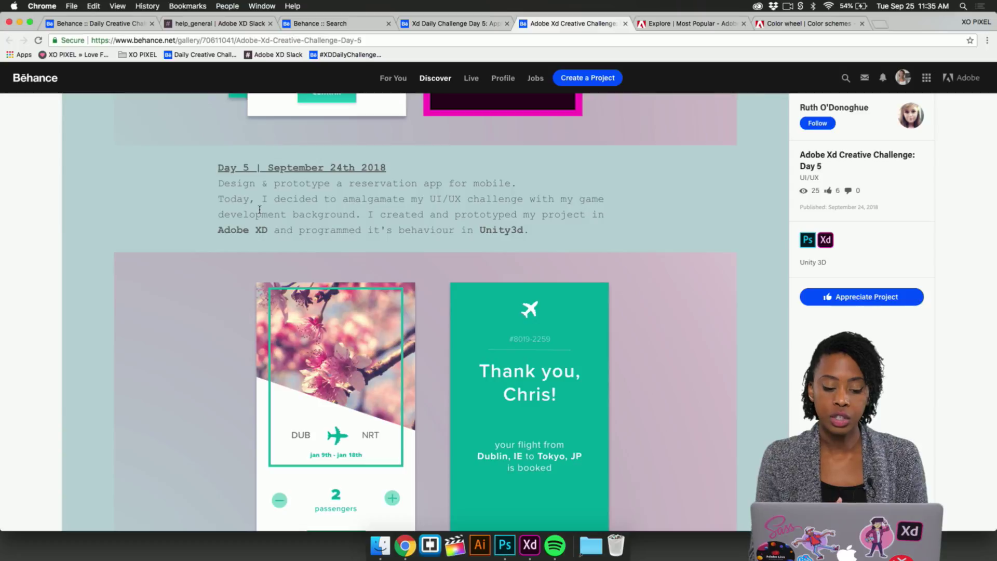
pyautogui.scroll(-12, 350, 276)
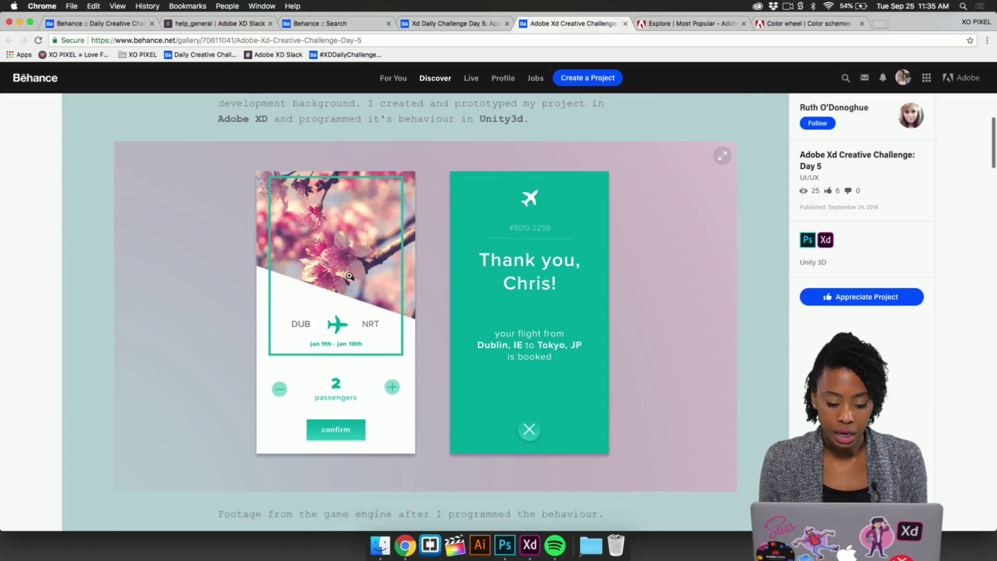
pyautogui.scroll(-10, 349, 270)
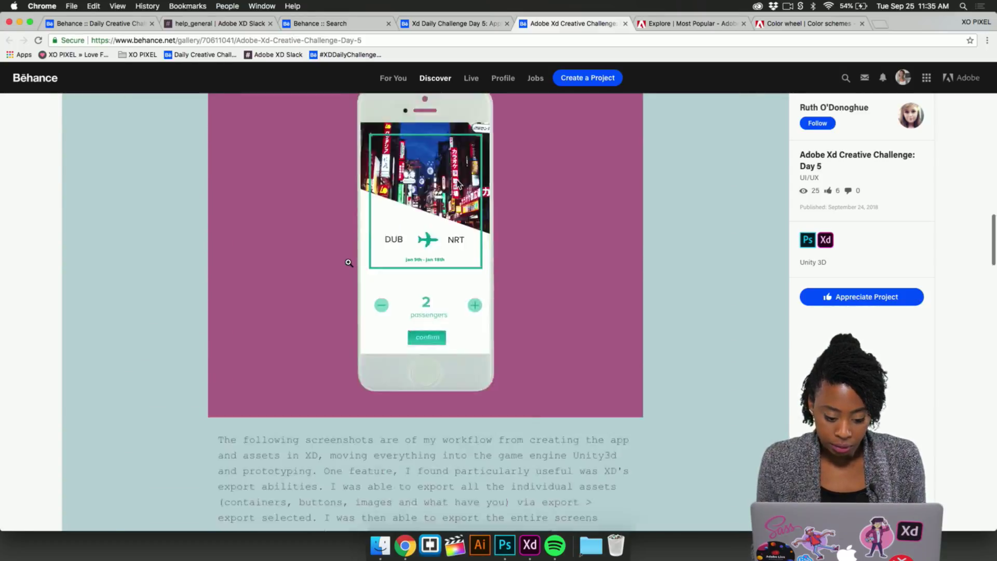
pyautogui.scroll(-15, 568, 365)
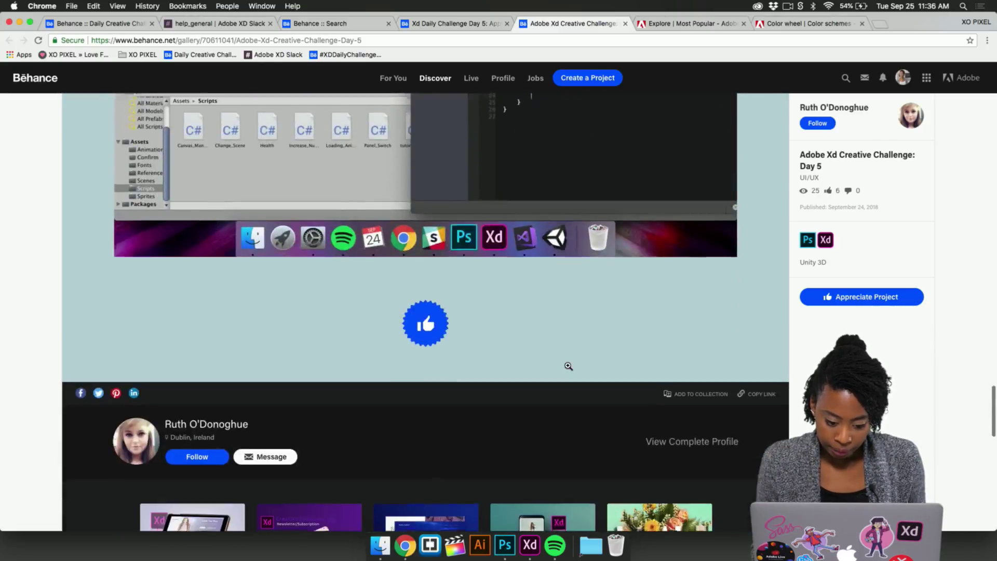
# Post the comment "Awesome work," followed by the designer's first name and an exclamation mark on the Day 5 reservation project, and appreciate it.
pyautogui.scroll(-10, 568, 365)
pyautogui.click(384, 334)
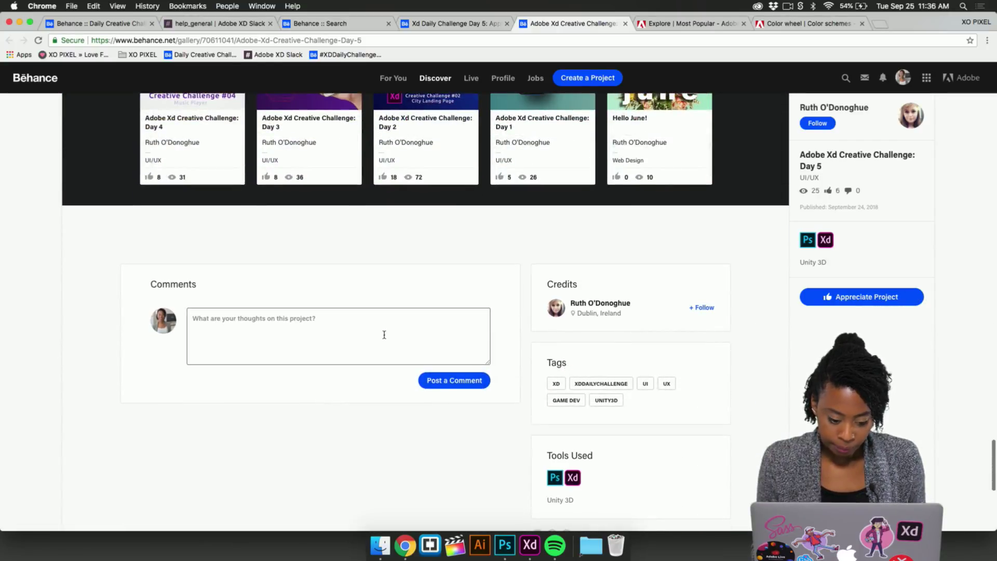
pyautogui.write('Awesome')
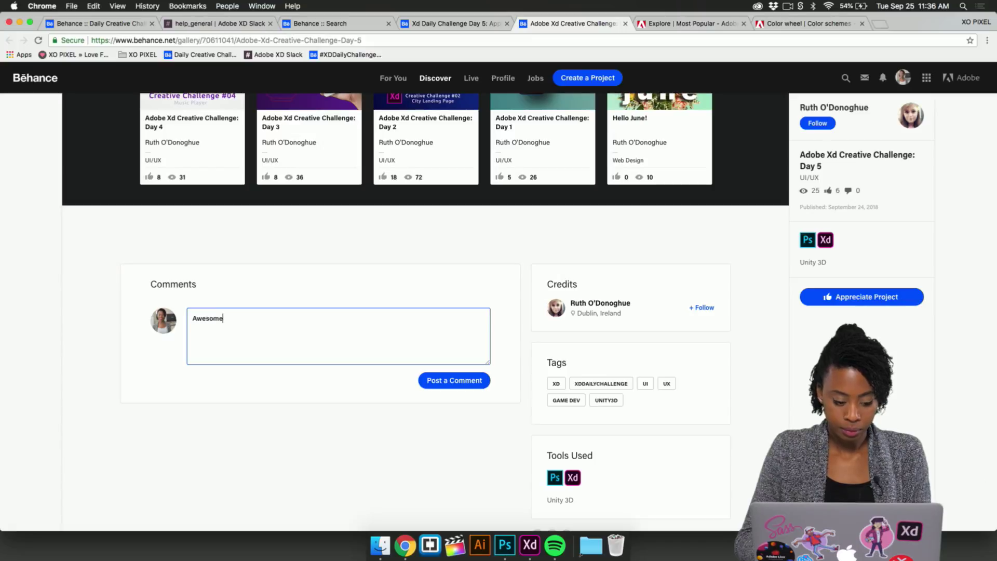
pyautogui.write(' work, Rught')
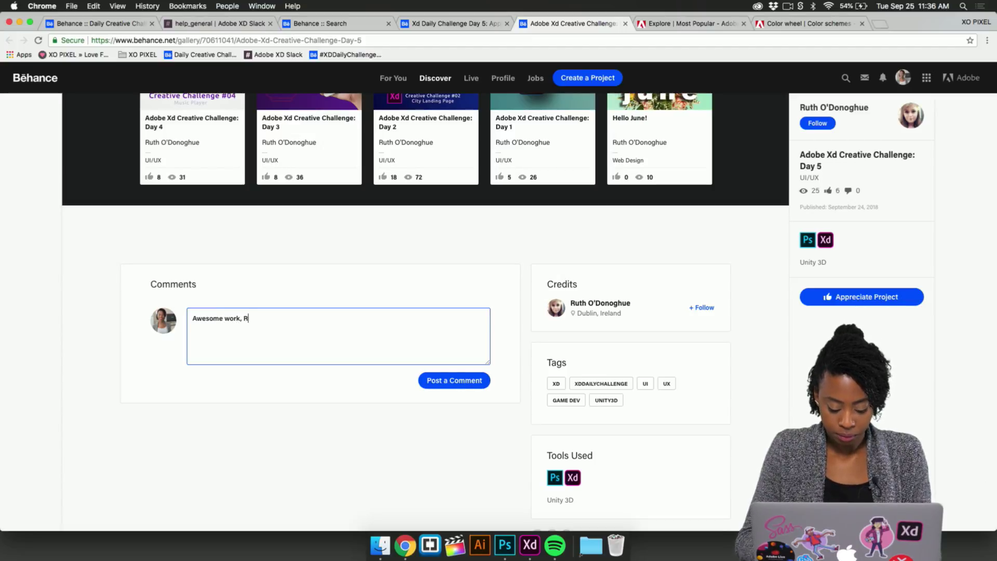
pyautogui.press('BackSpace')
pyautogui.press('BackSpace')
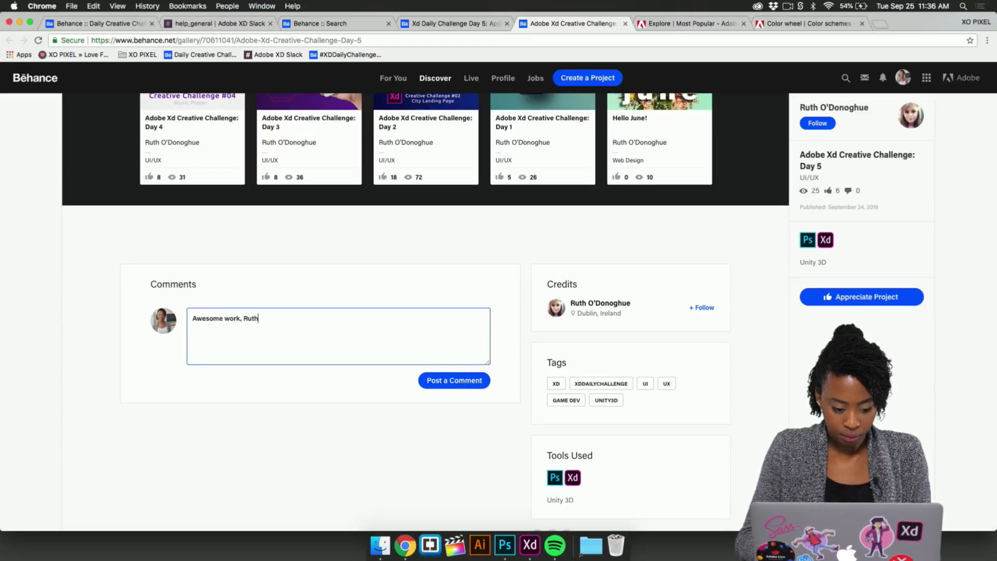
pyautogui.click(477, 385)
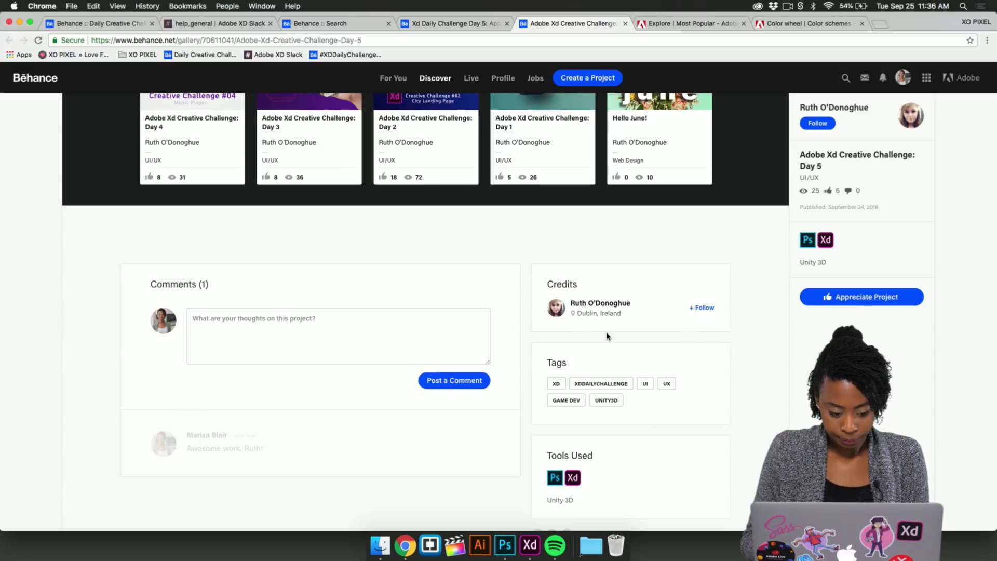
pyautogui.click(831, 296)
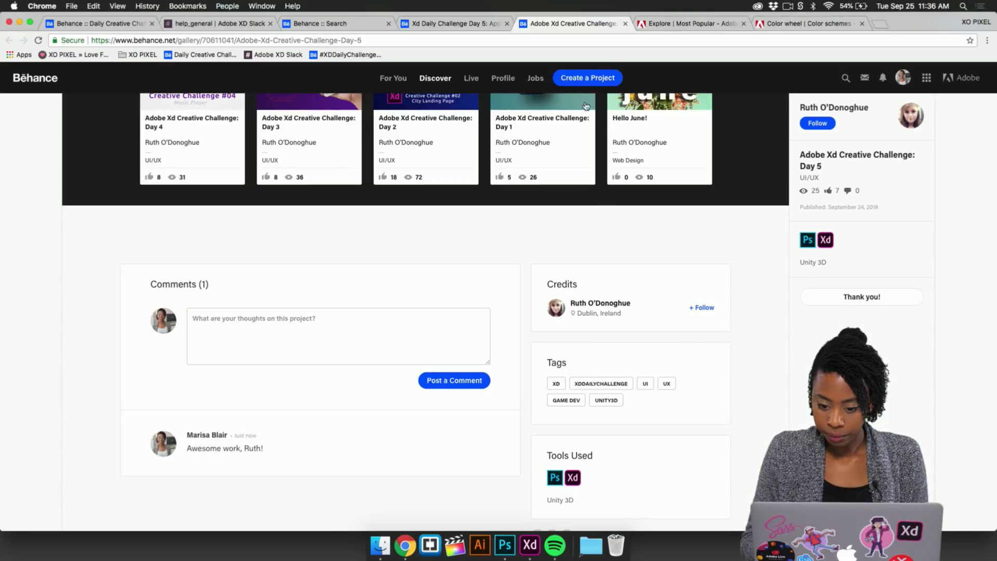
pyautogui.scroll(1, 434, 227)
pyautogui.scroll(20, 433, 227)
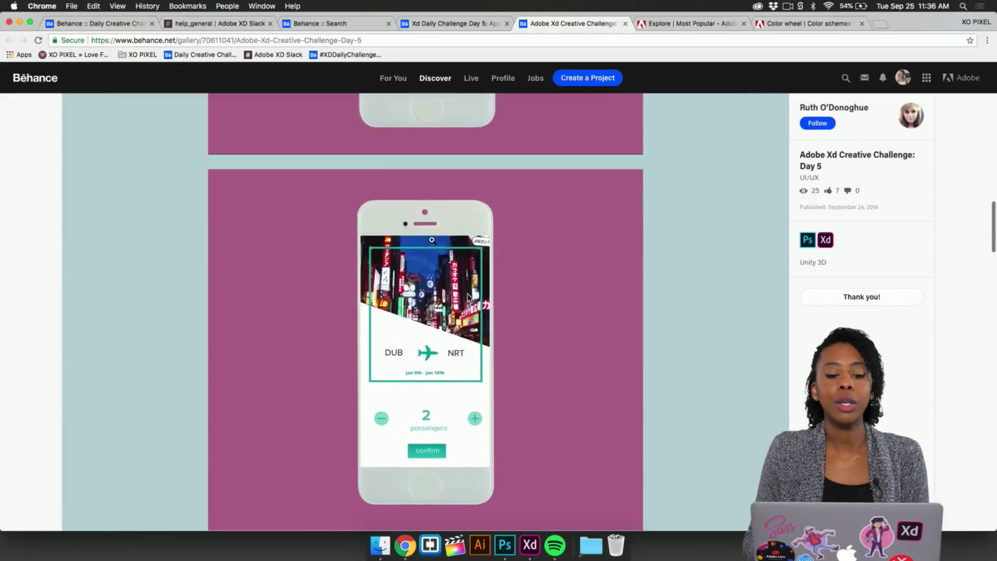
pyautogui.scroll(5, 432, 241)
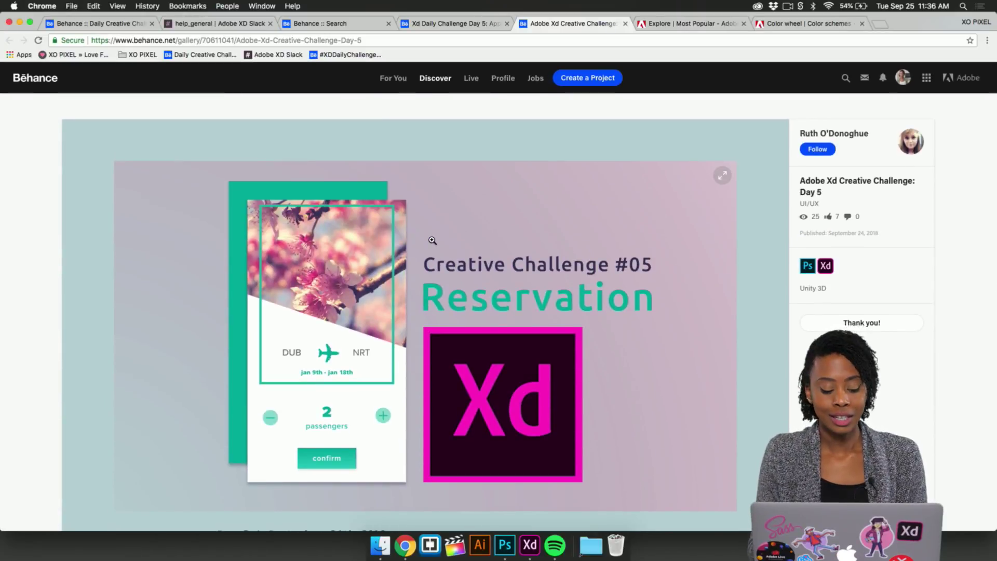
# Switch to Adobe XD and examine the Day 6 time tracker brief, inspiration, suggested color schemes, additional resources and landing wireframe.
pyautogui.hotkey('ctrl', 'Up')
pyautogui.click(548, 39)
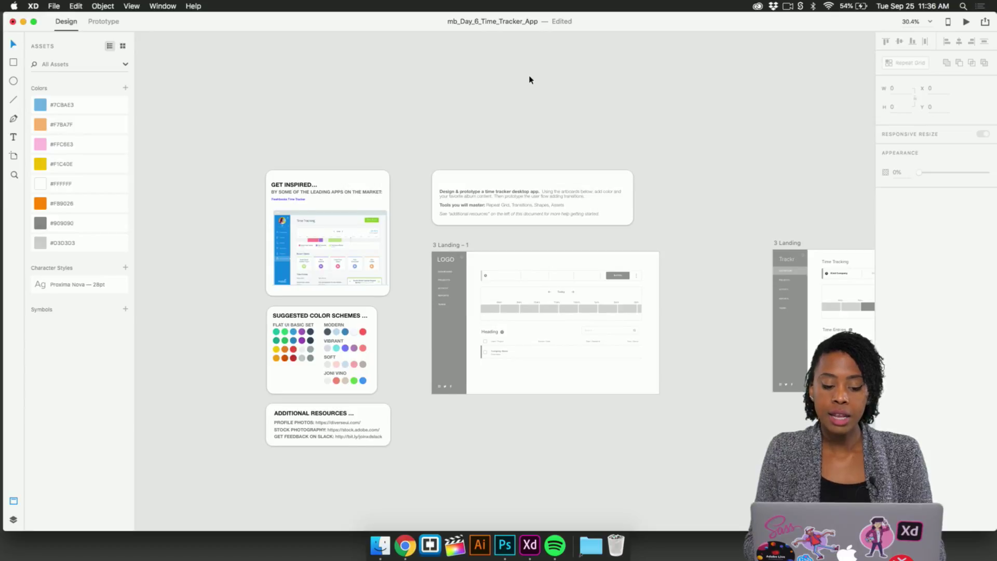
pyautogui.scroll(5, 530, 79)
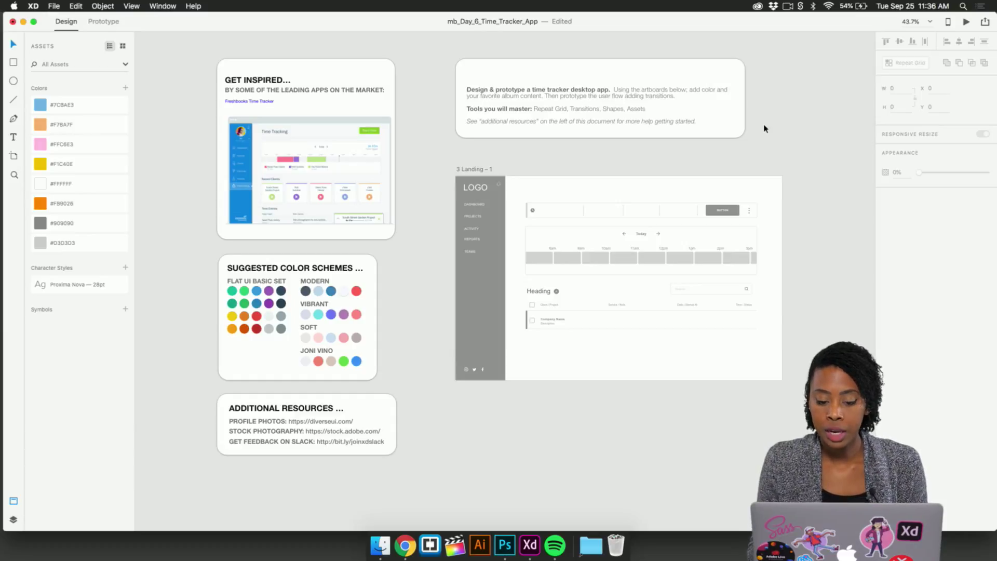
pyautogui.scroll(-2, 777, 128)
pyautogui.hscroll(2, 777, 127)
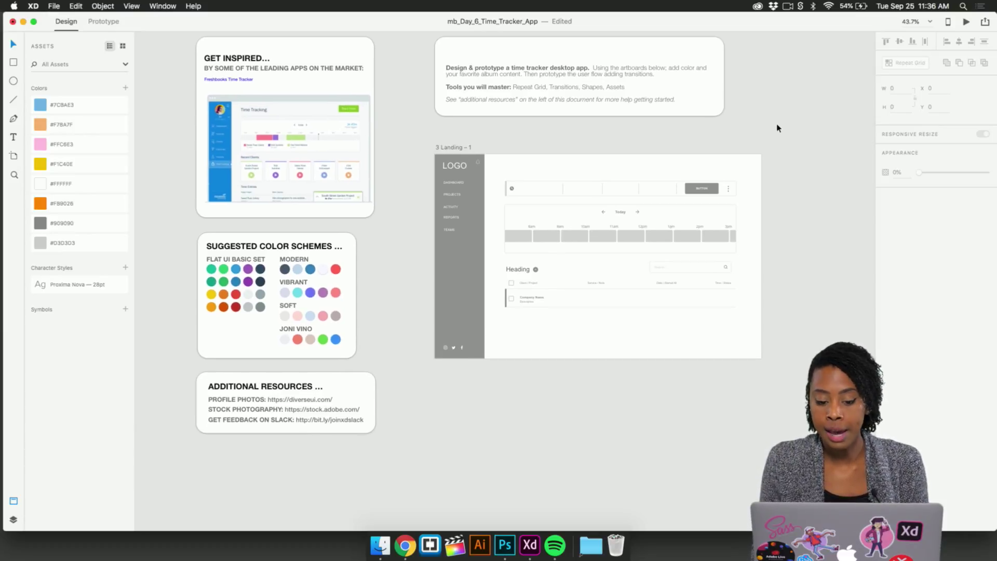
pyautogui.scroll(3, 507, 98)
pyautogui.hscroll(-2, 505, 97)
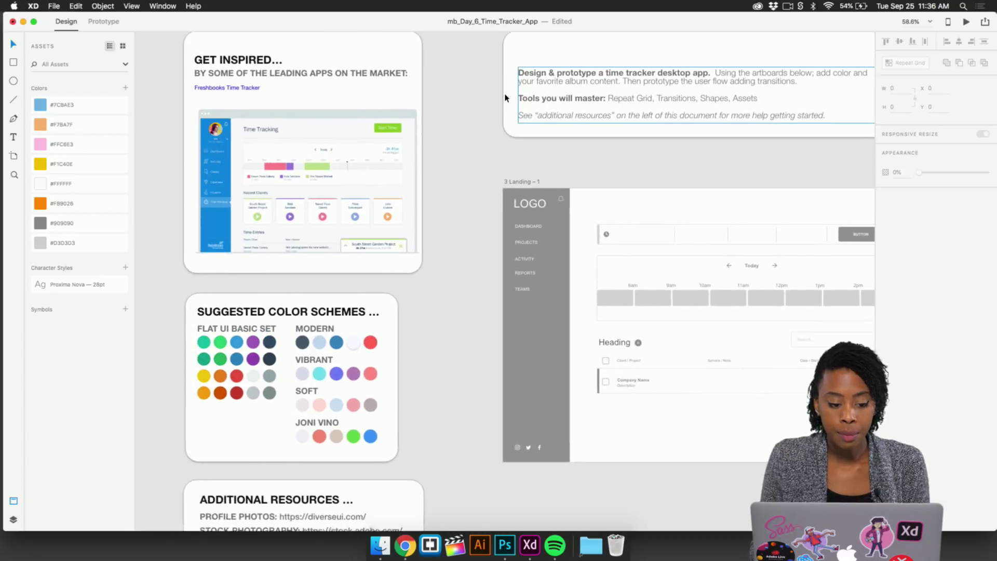
pyautogui.hscroll(-1, 505, 98)
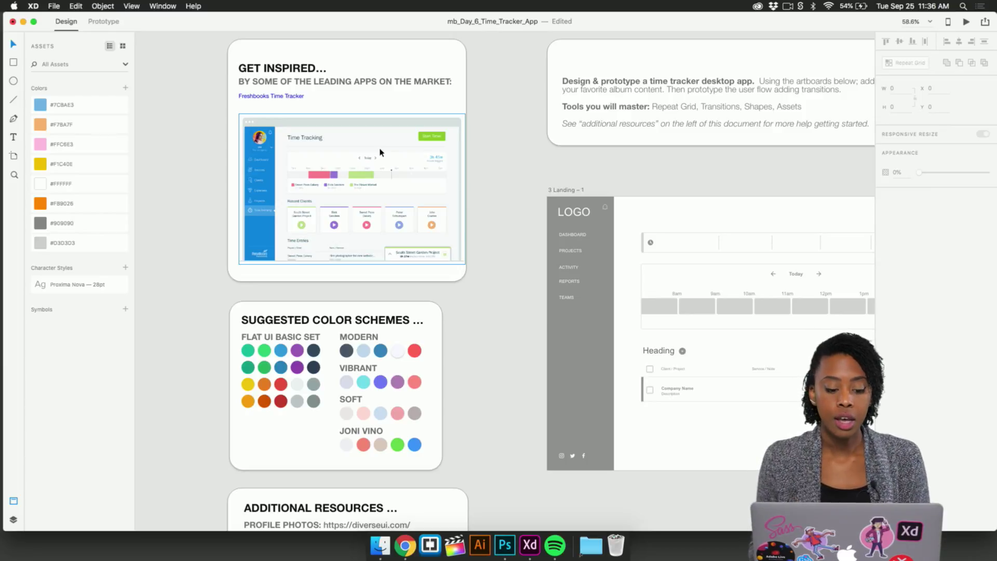
pyautogui.scroll(-4, 358, 274)
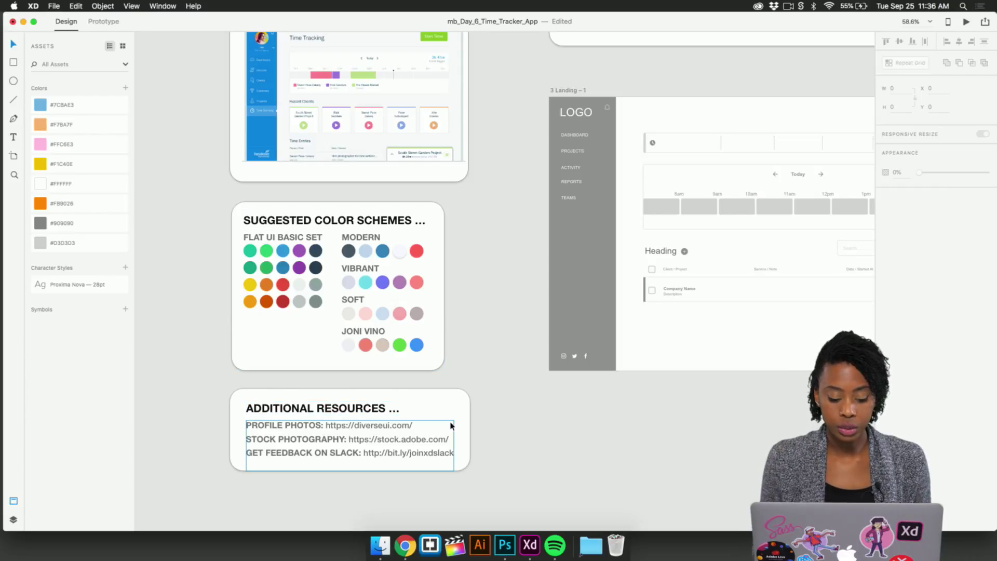
pyautogui.hscroll(8, 451, 425)
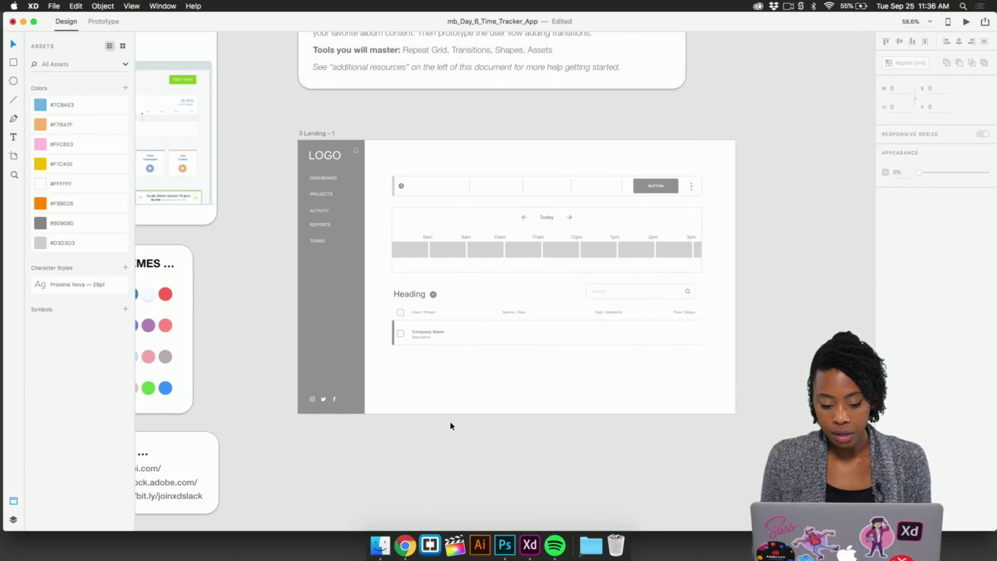
pyautogui.scroll(3, 450, 425)
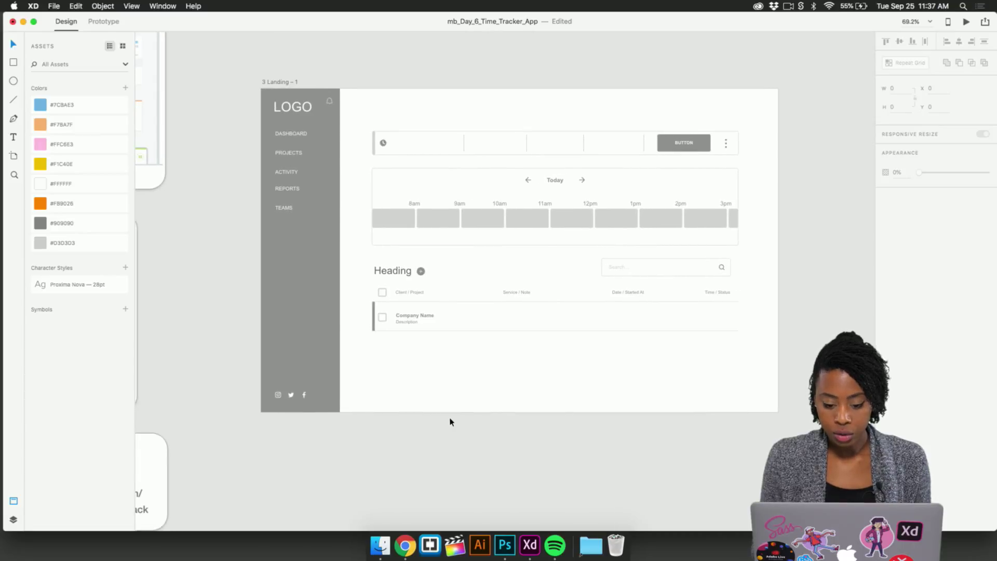
pyautogui.scroll(3, 451, 422)
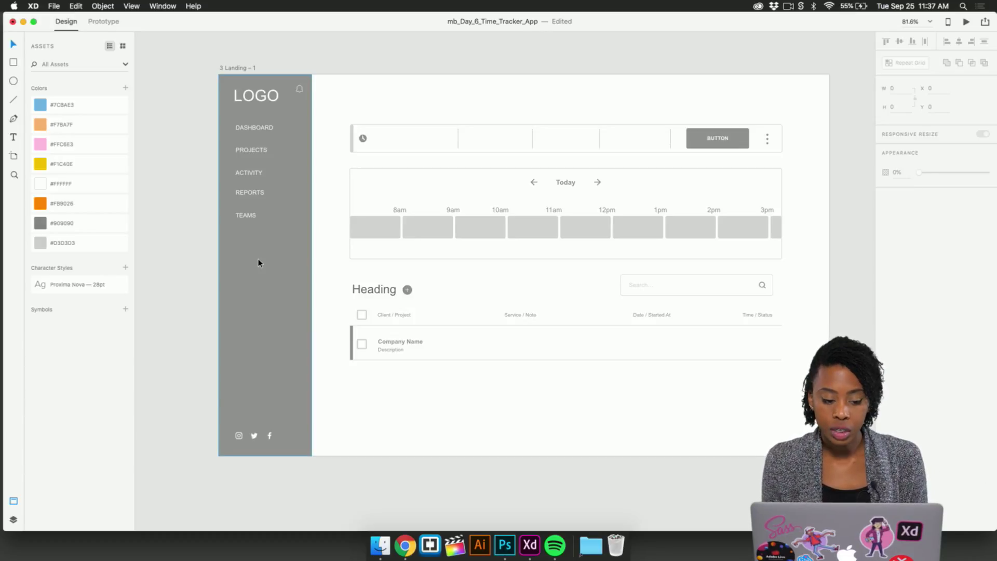
pyautogui.click(263, 128)
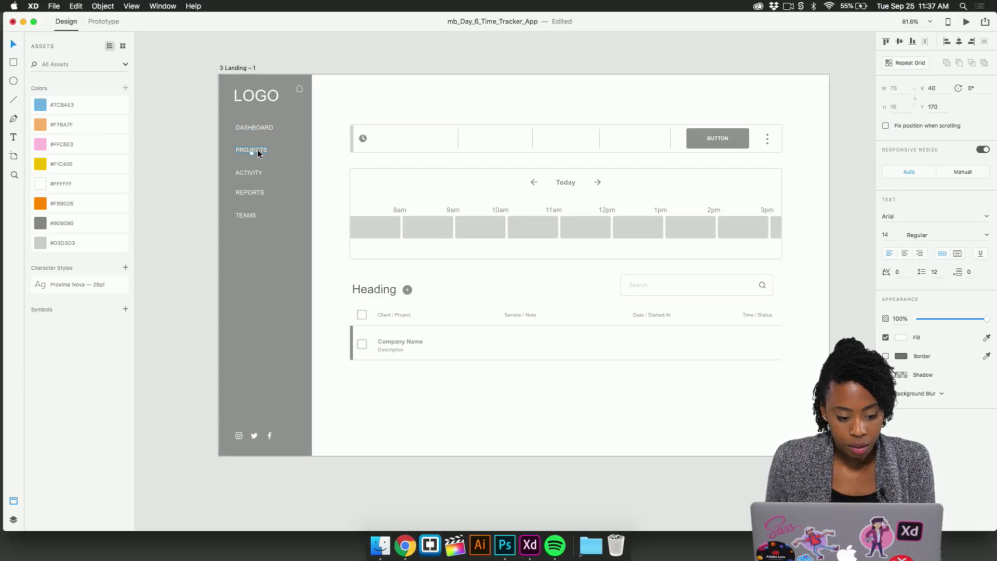
pyautogui.moveTo(258, 149); pyautogui.dragTo(193, 150)
pyautogui.moveTo(252, 172); pyautogui.dragTo(189, 173)
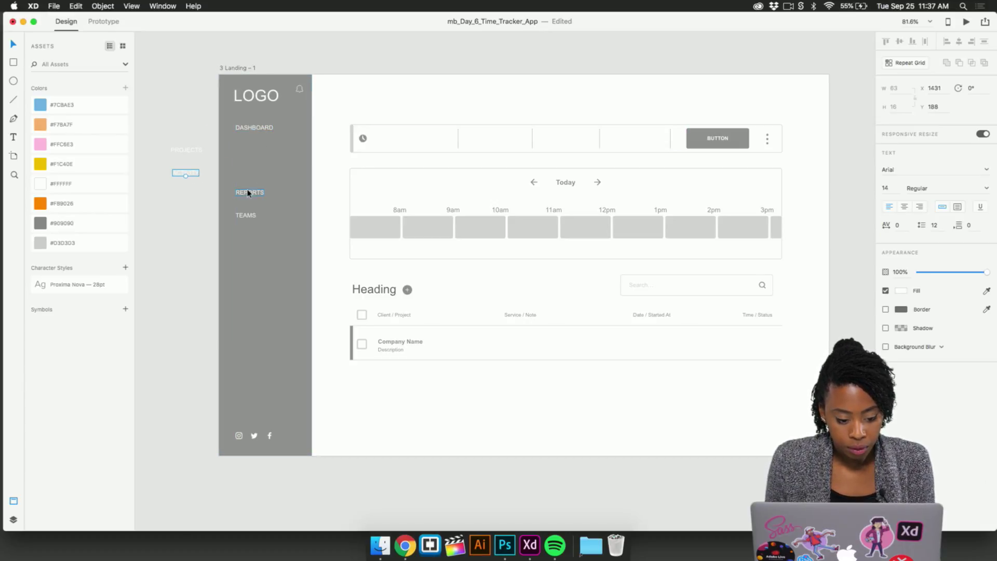
pyautogui.keyDown('shift'); pyautogui.click(248, 193); pyautogui.keyUp('shift')
pyautogui.press('super+z')
pyautogui.press('super+z')
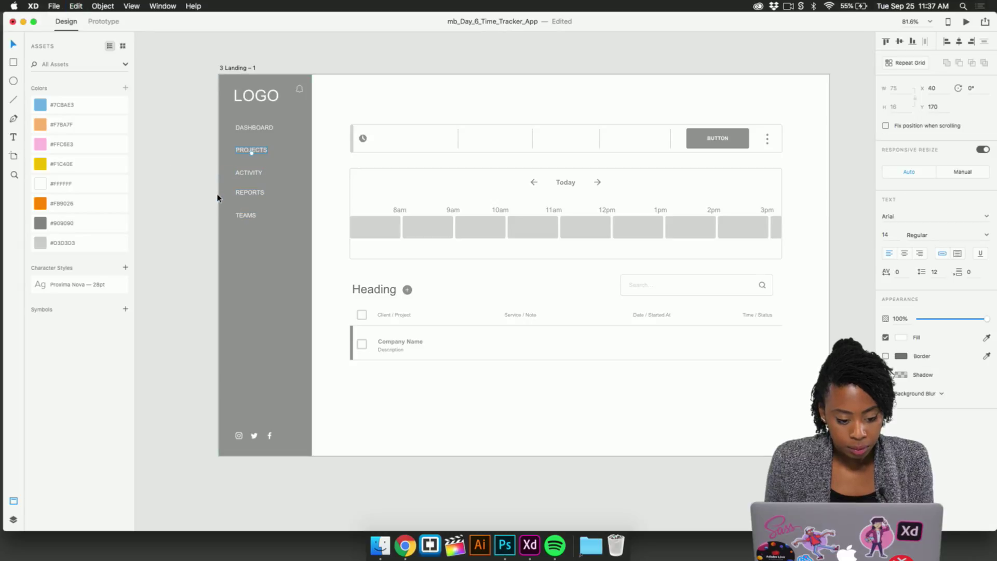
# Move the PROJECTS, ACTIVITY, REPORTS and TEAMS labels together out of the sidebar onto the pasteboard beside the landing artboard.
pyautogui.keyDown('shift'); pyautogui.click(248, 174); pyautogui.keyUp('shift')
pyautogui.keyDown('shift'); pyautogui.click(251, 193); pyautogui.keyUp('shift')
pyautogui.keyDown('shift'); pyautogui.click(250, 217); pyautogui.keyUp('shift')
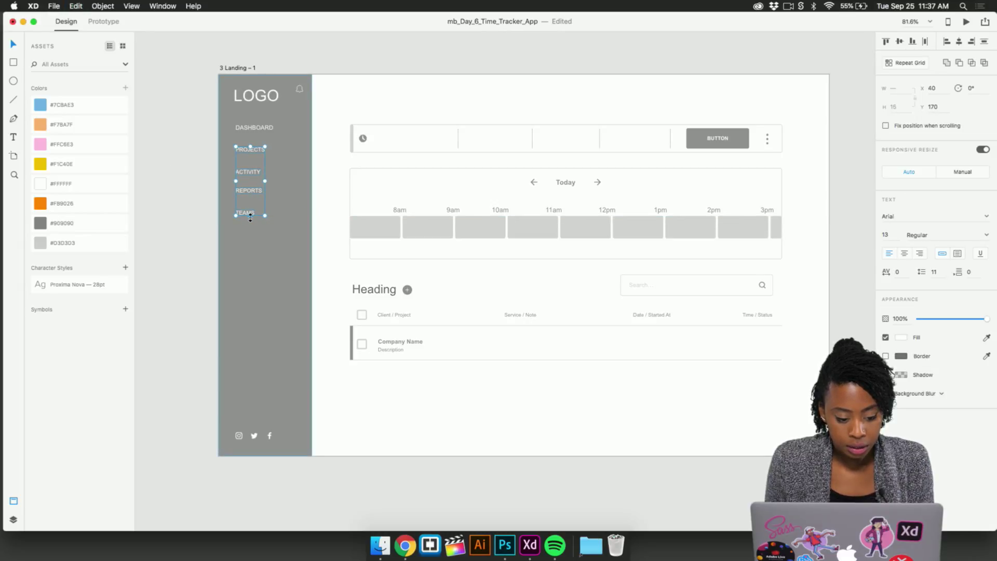
pyautogui.moveTo(251, 218); pyautogui.dragTo(188, 217)
pyautogui.click(190, 128)
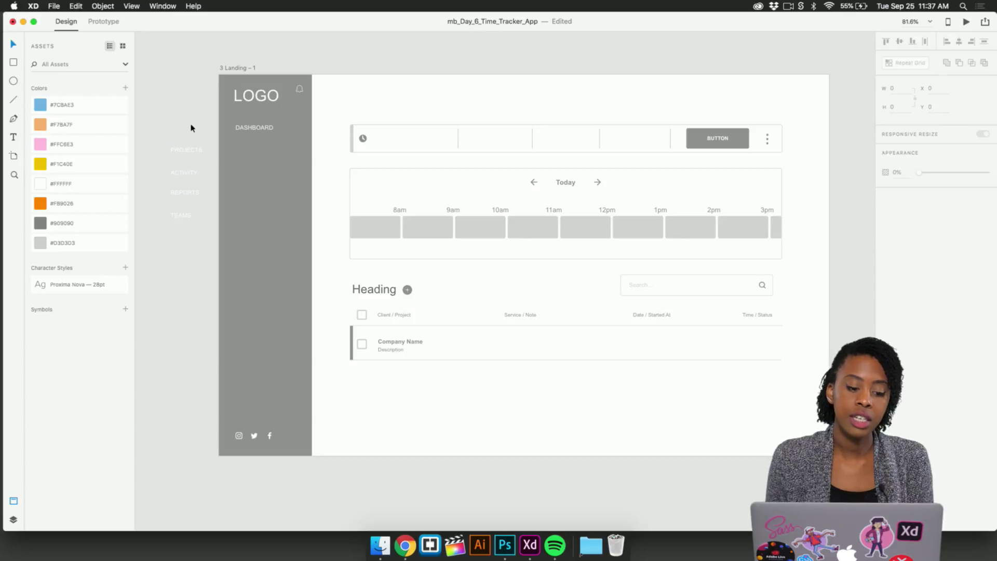
# Convert the sidebar's DASHBOARD label to area text and enlarge its box to about 106 wide by 17 high.
pyautogui.doubleClick(266, 130)
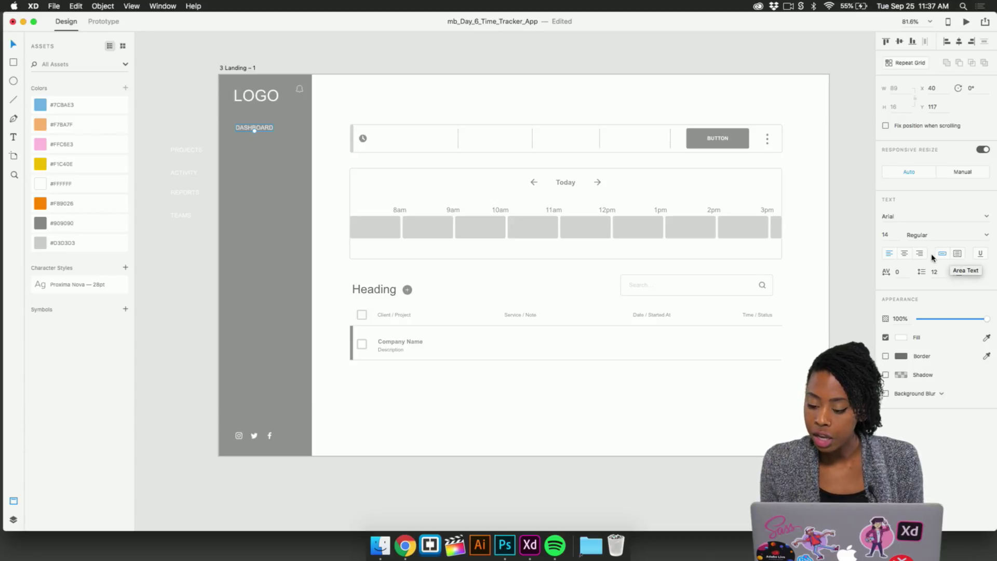
pyautogui.click(960, 257)
pyautogui.scroll(5, 238, 116)
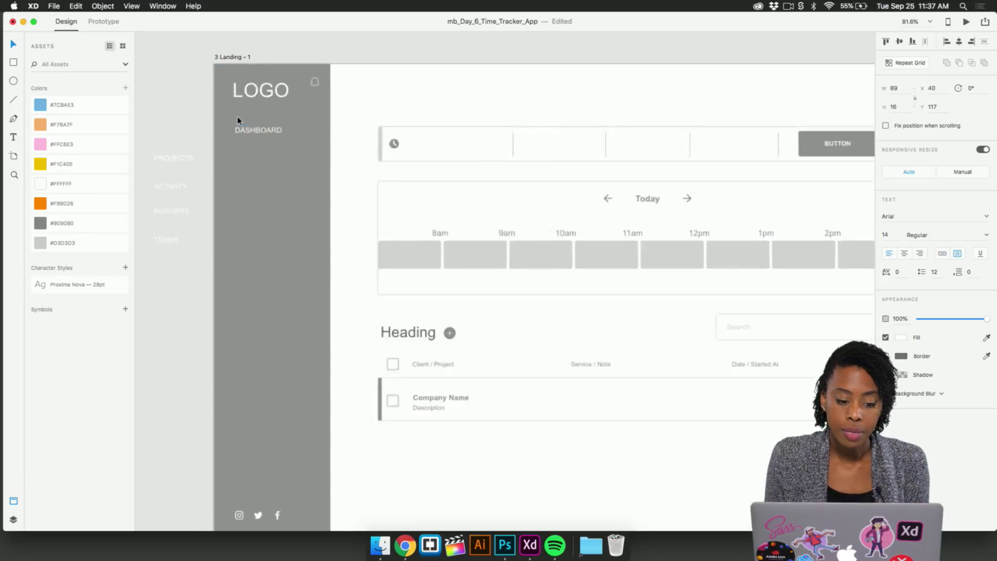
pyautogui.moveTo(300, 135); pyautogui.dragTo(311, 135)
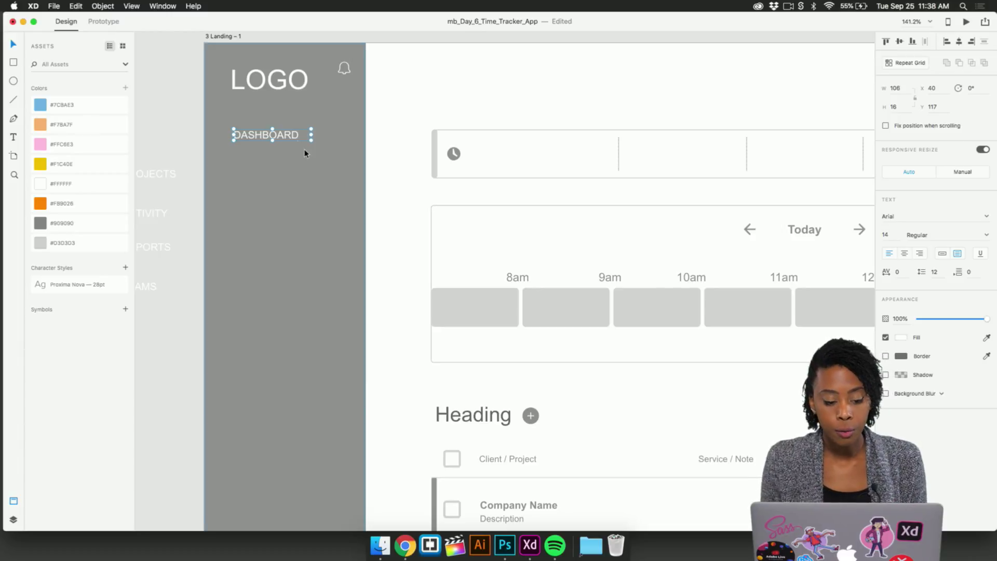
pyautogui.scroll(-5, 291, 147)
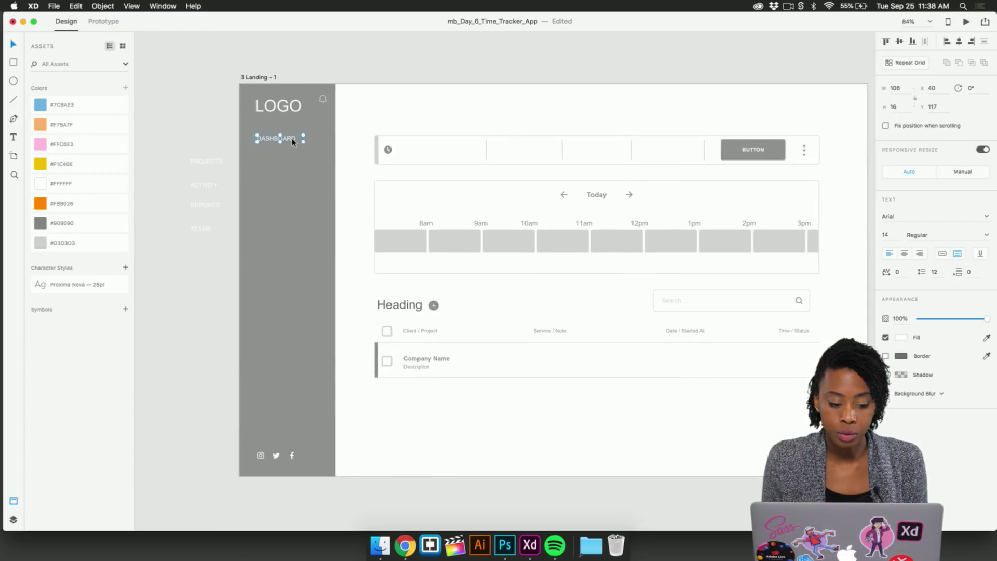
pyautogui.scroll(5, 293, 141)
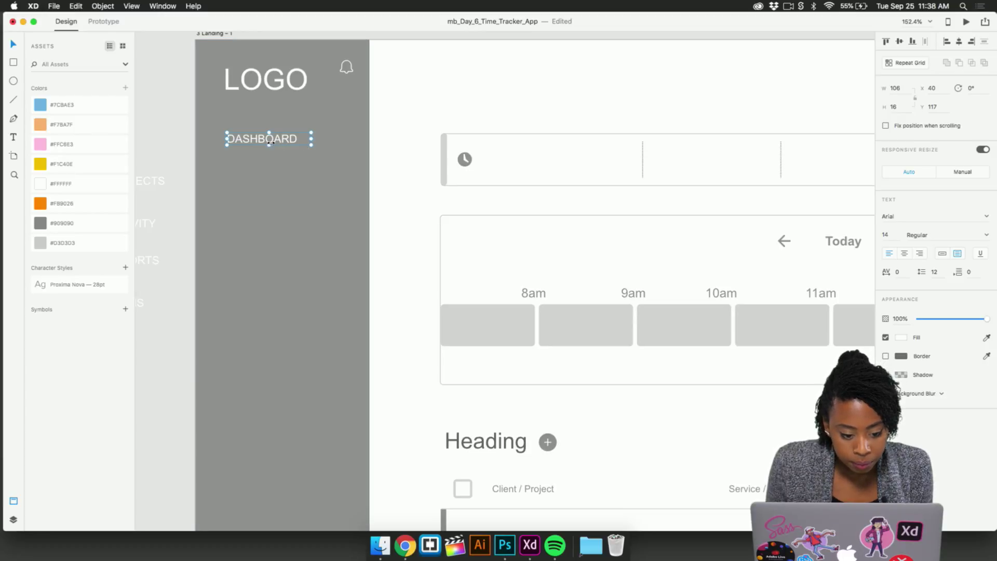
pyautogui.moveTo(269, 144); pyautogui.dragTo(270, 146)
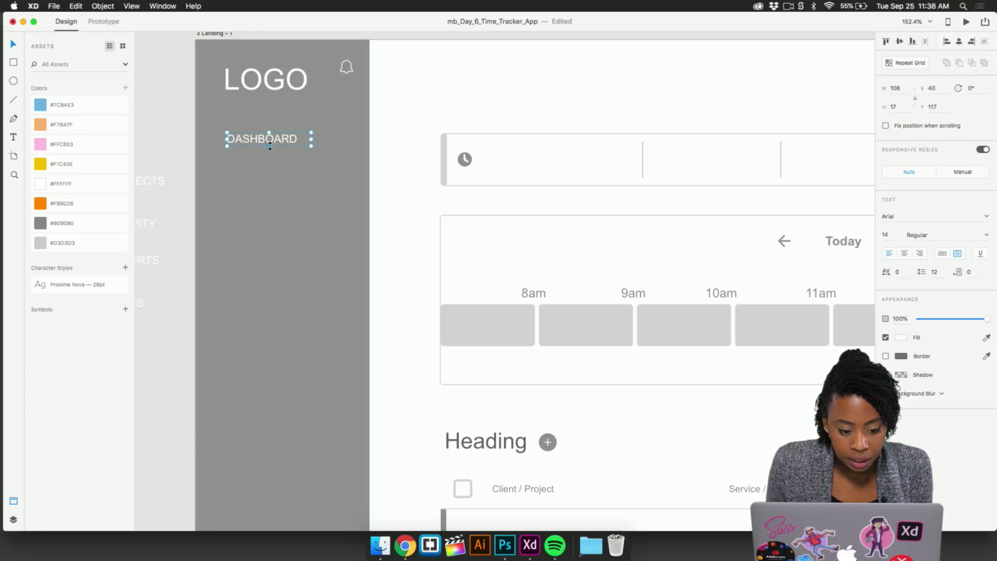
pyautogui.scroll(-3, 270, 147)
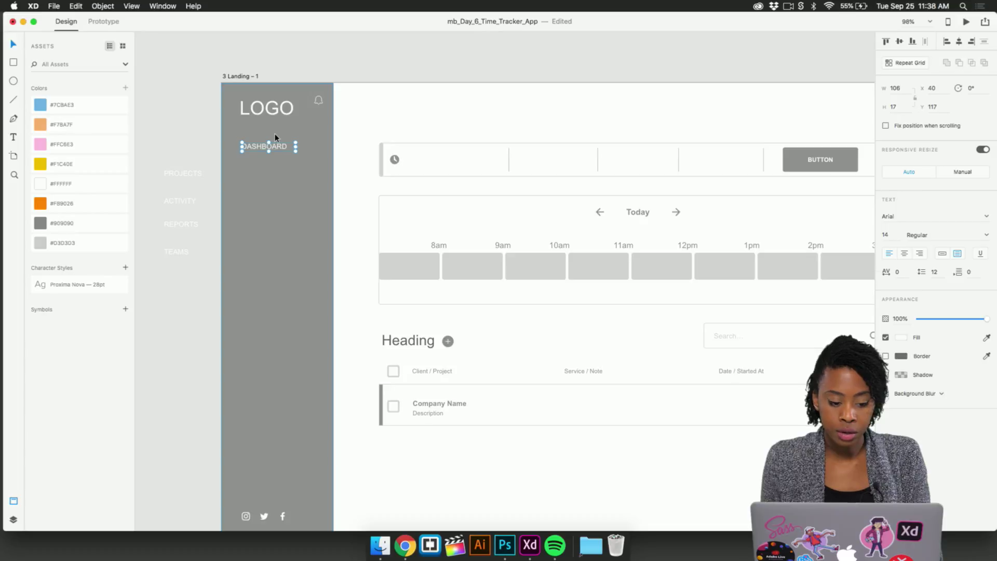
# Turn the DASHBOARD label into a vertical Repeat Grid of five entries and widen the spacing between them.
pyautogui.press('super+r')
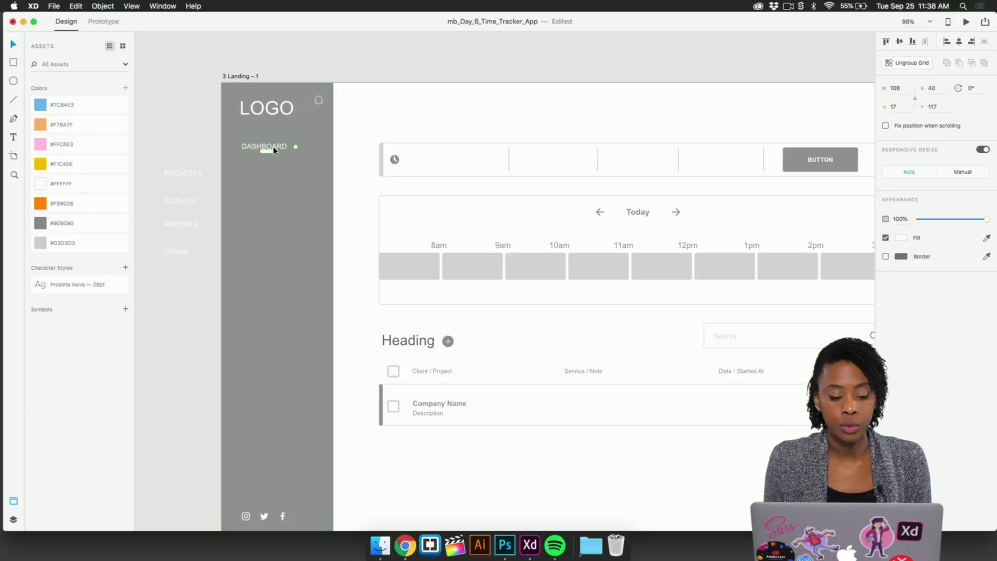
pyautogui.moveTo(271, 150); pyautogui.dragTo(276, 228)
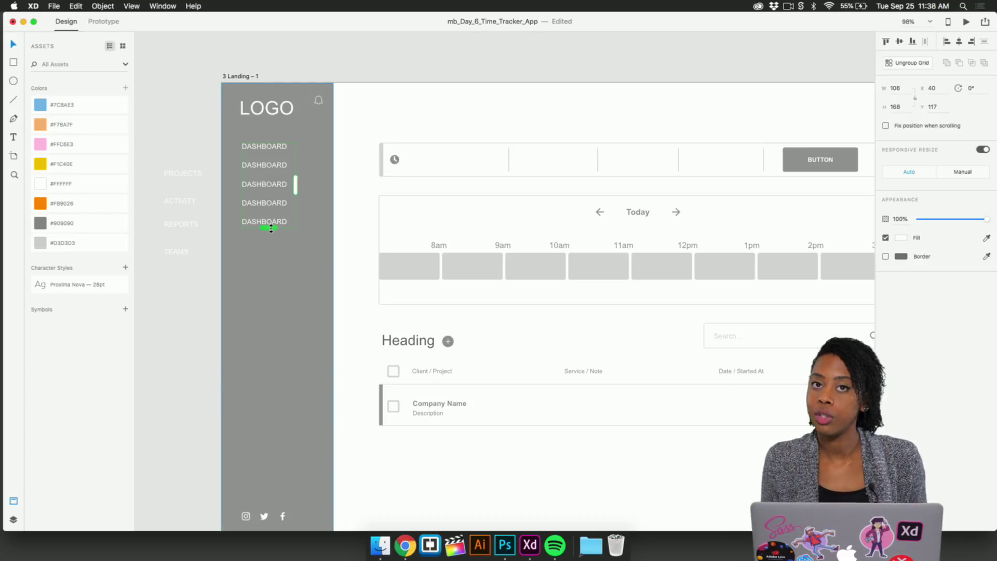
pyautogui.moveTo(269, 172); pyautogui.dragTo(270, 188)
pyautogui.moveTo(270, 189); pyautogui.dragTo(270, 192)
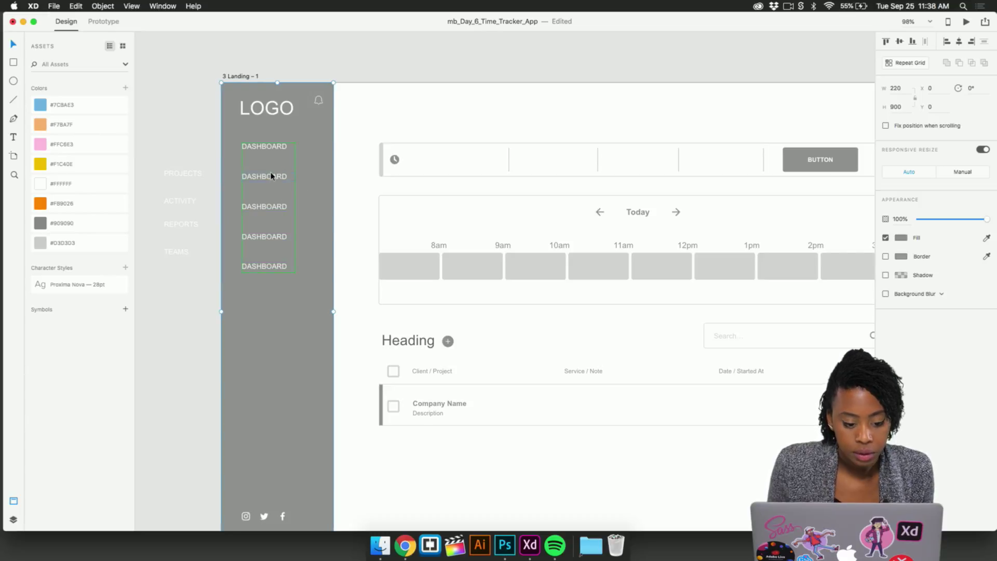
# Replace the text of the second DASHBOARD entry in the sidebar menu with "PROJECTS".
pyautogui.doubleClick(270, 176)
pyautogui.doubleClick(271, 176)
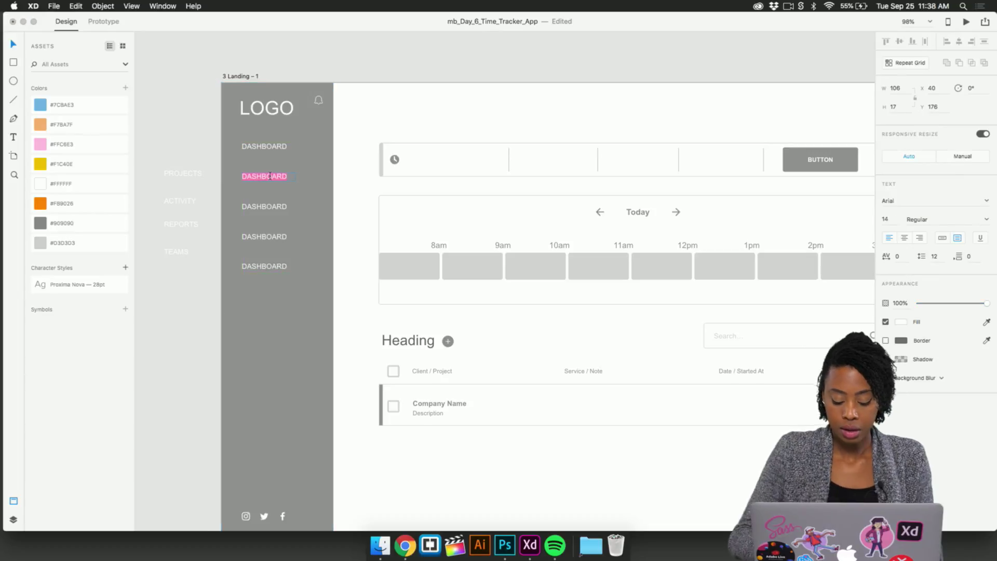
pyautogui.write('PR')
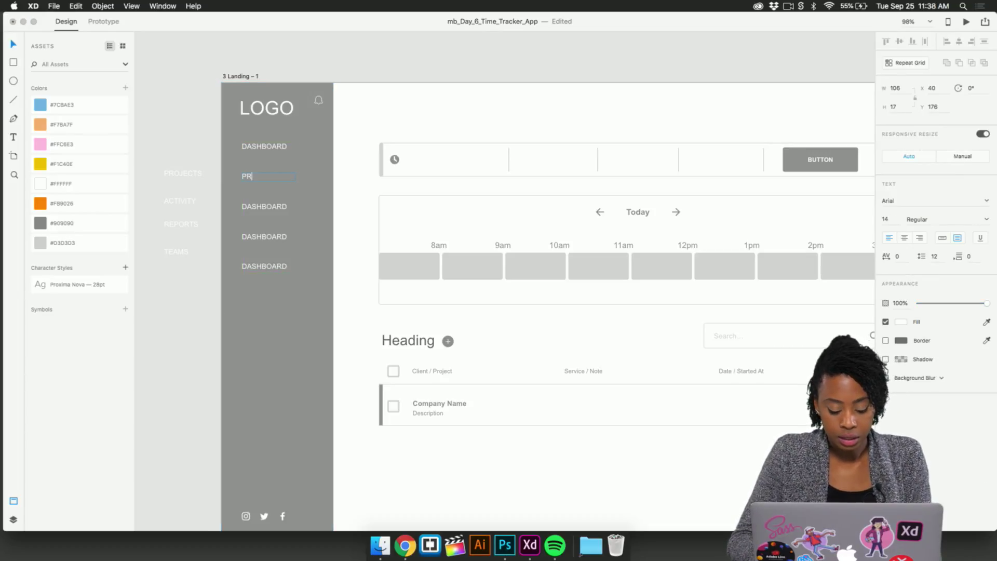
pyautogui.write('OJECTS')
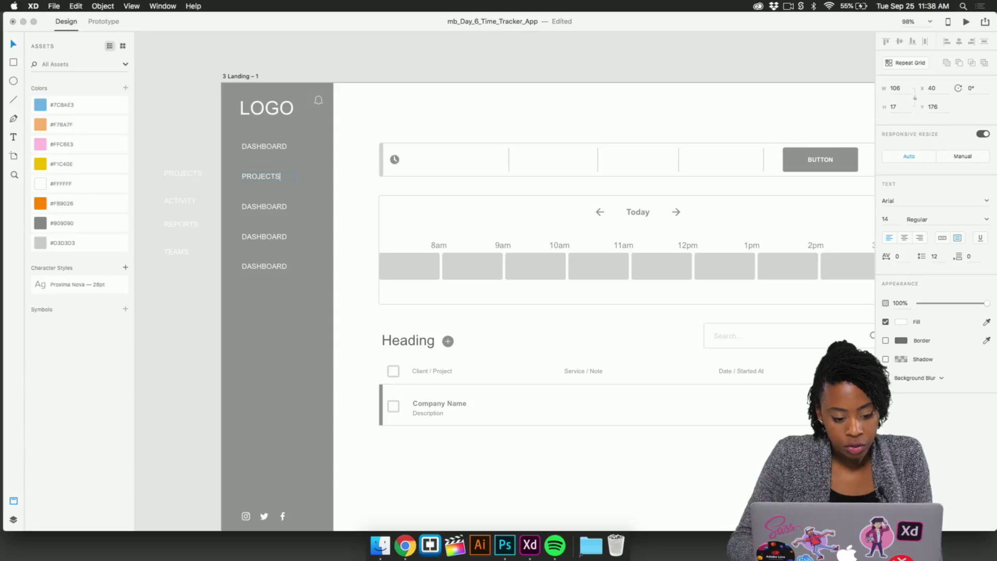
# Replace the text of the third, fourth and fifth sidebar entries with "ACTIVITY", "REPORTS" and "TEAMS".
pyautogui.doubleClick(263, 206)
pyautogui.write('AC')
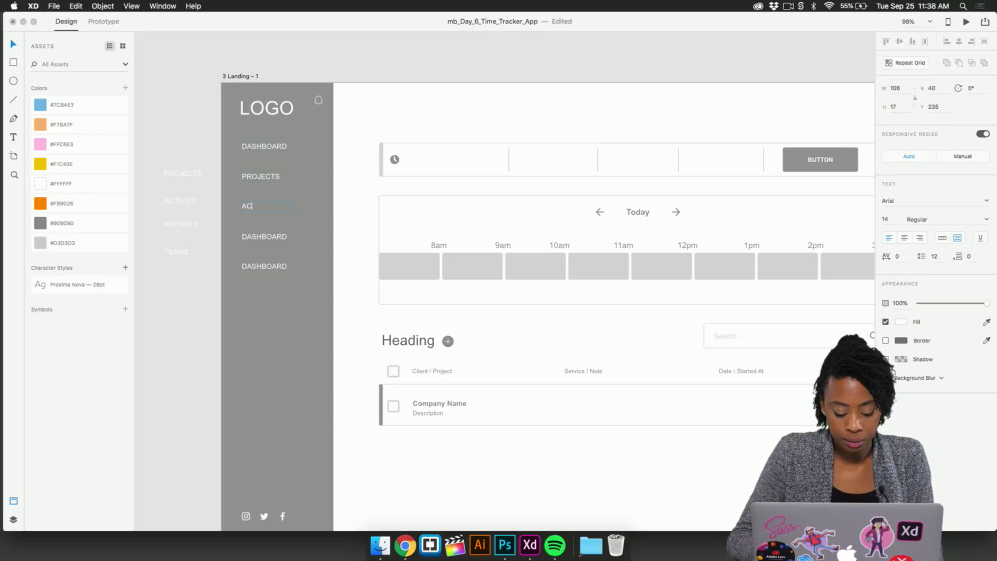
pyautogui.write('TIVITY')
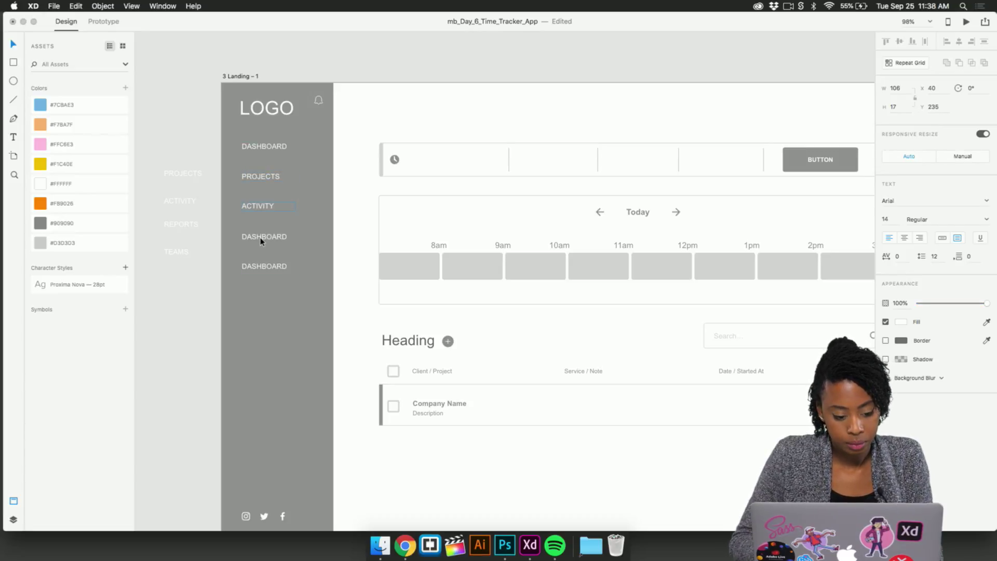
pyautogui.doubleClick(261, 238)
pyautogui.write('REPORTS')
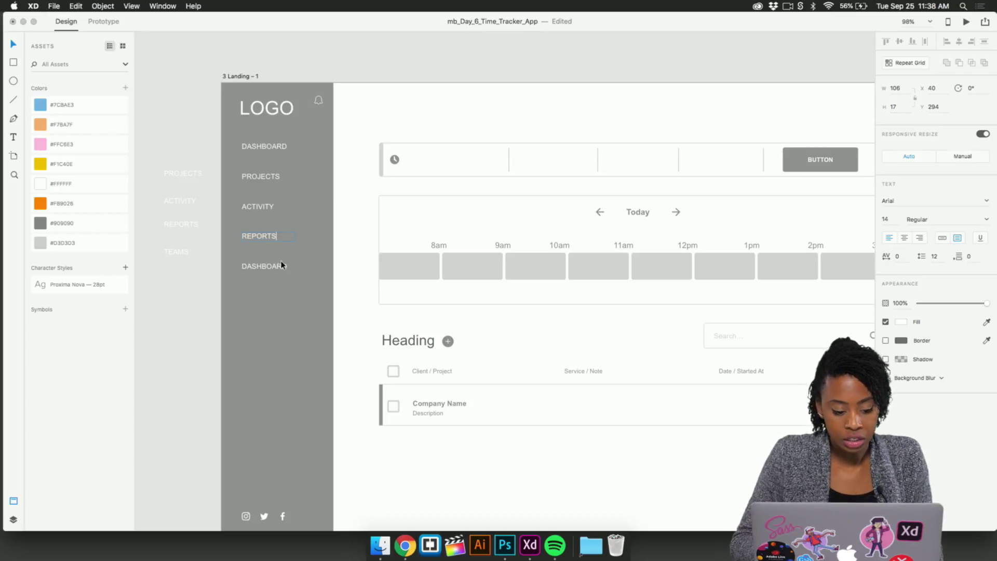
pyautogui.doubleClick(274, 267)
pyautogui.write('TEAMS')
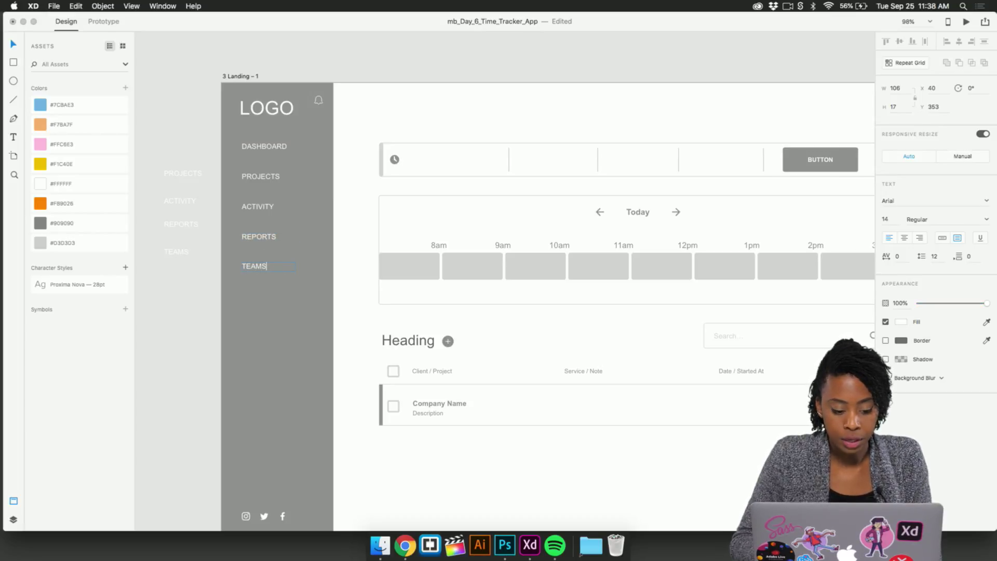
pyautogui.press('Escape')
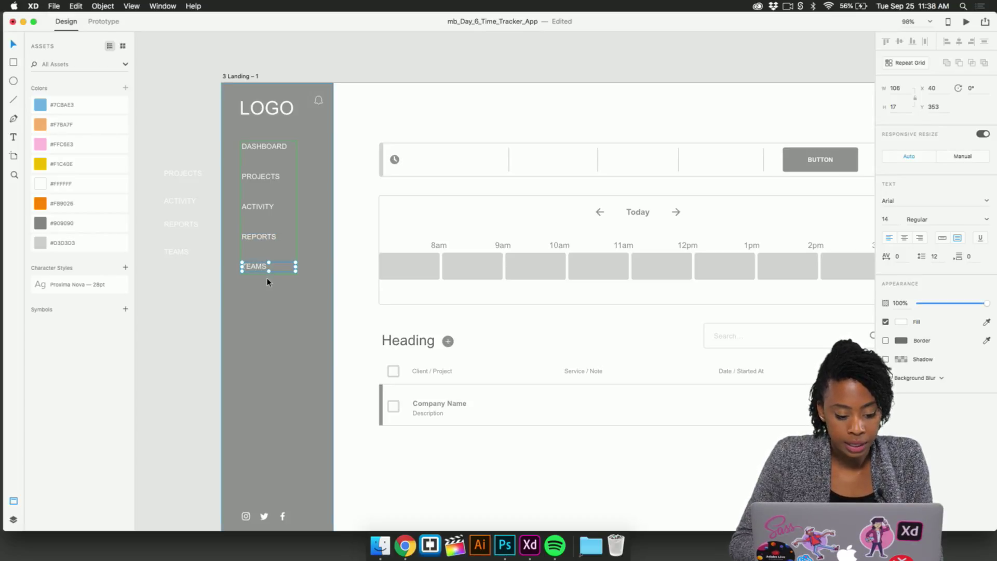
pyautogui.click(214, 317)
# Duplicate the "3 Landing – 1" artboard so there is a copy to rebuild the timeline blocks on.
pyautogui.scroll(-3, 197, 306)
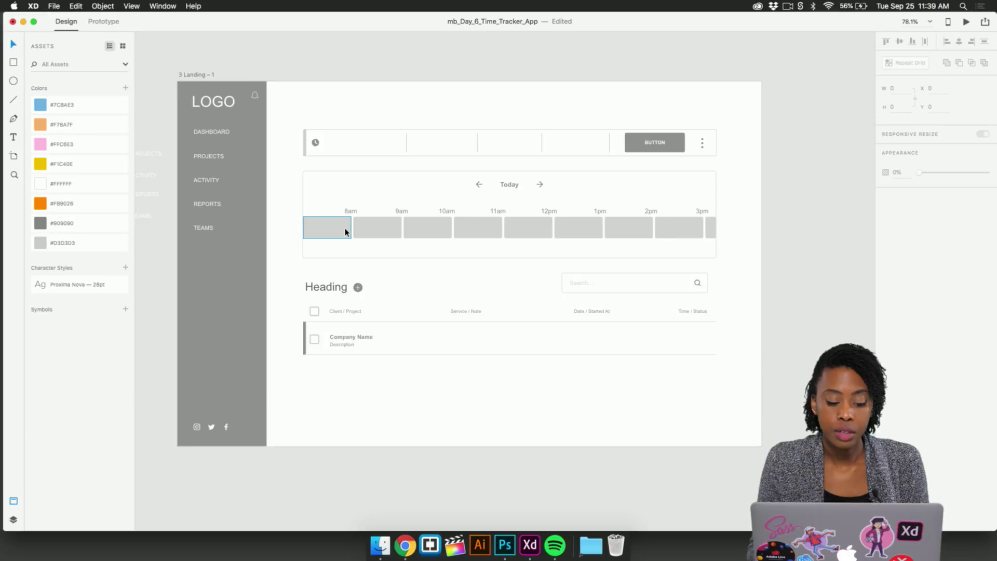
pyautogui.scroll(5, 345, 232)
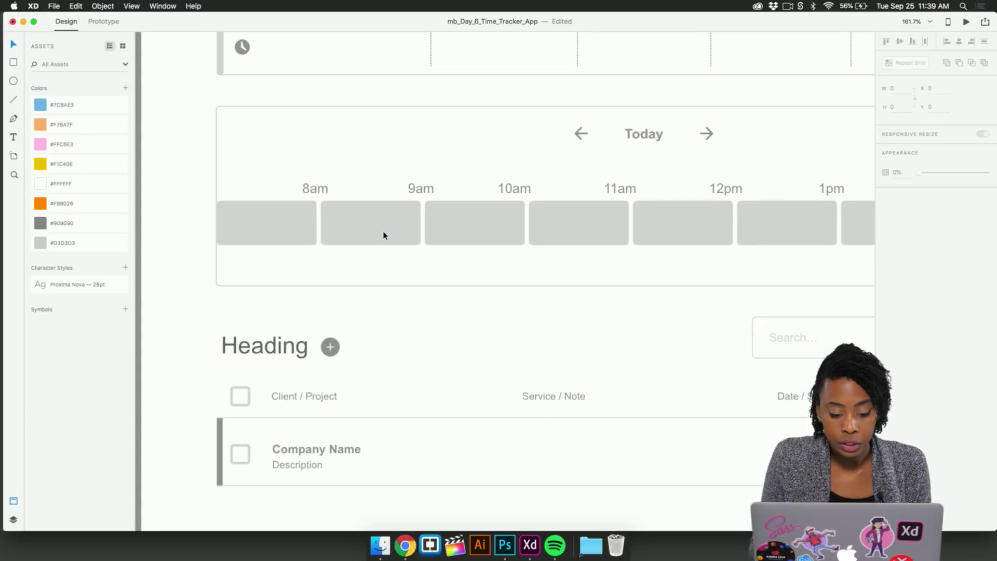
pyautogui.click(235, 221)
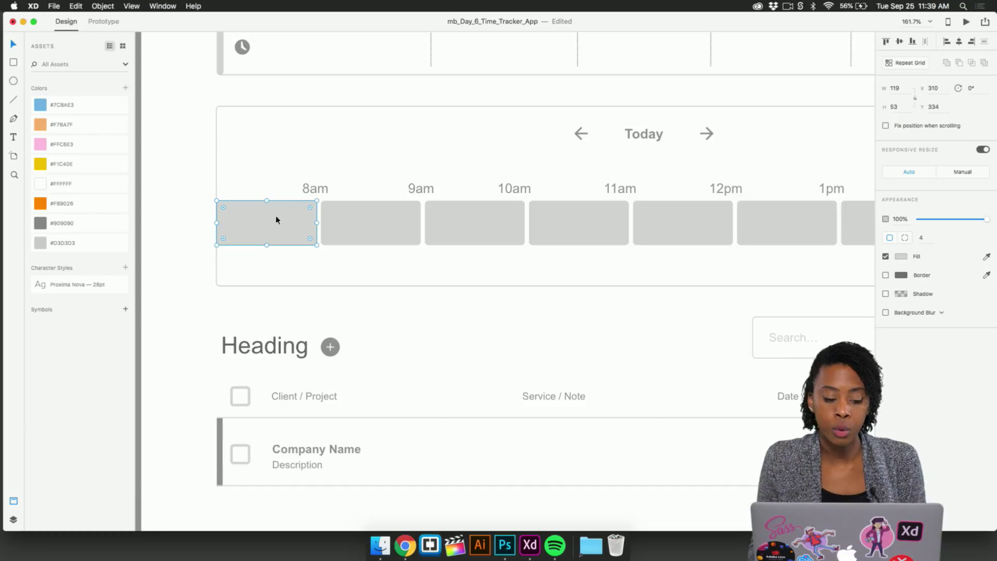
pyautogui.scroll(-5, 346, 214)
pyautogui.click(354, 227)
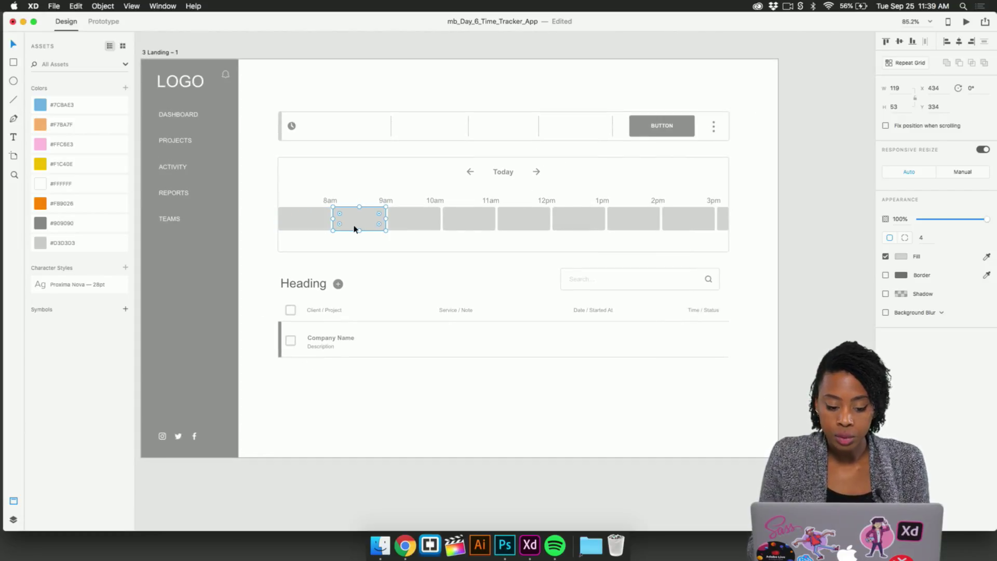
pyautogui.scroll(-2, 394, 220)
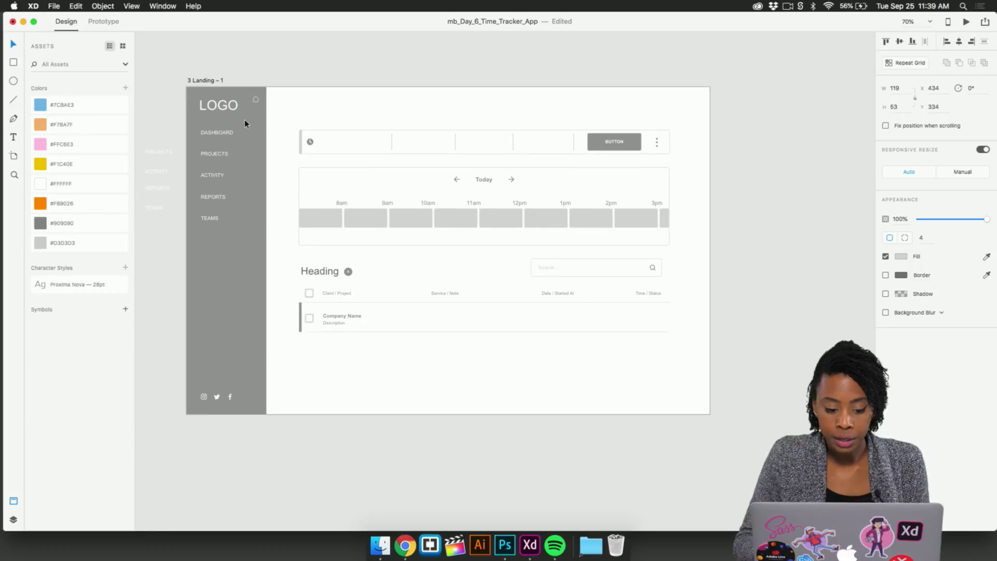
pyautogui.click(218, 82)
pyautogui.press('super+d')
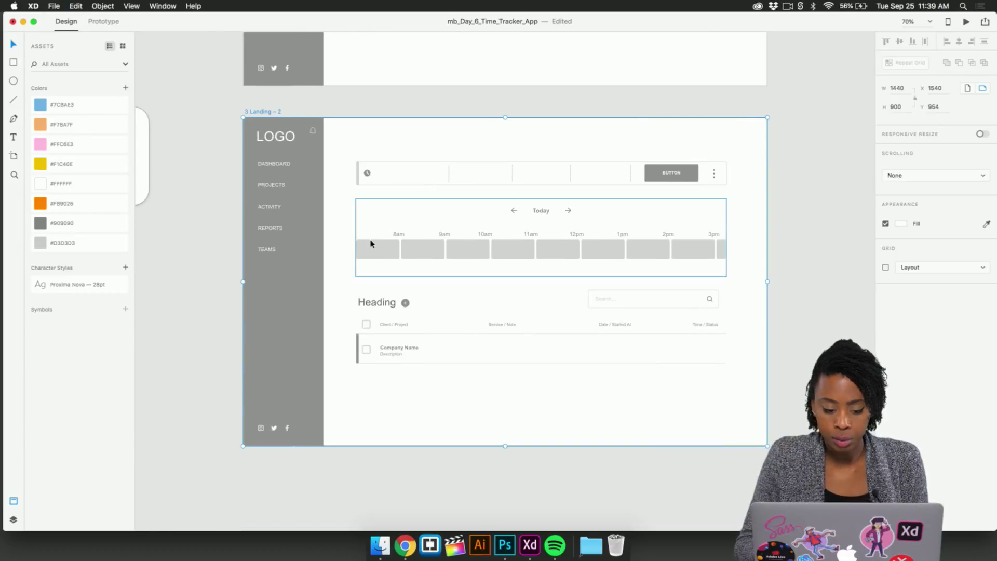
# Delete all the grey timeline blocks except the first one on the duplicated landing artboard.
pyautogui.click(412, 249)
pyautogui.keyDown('shift'); pyautogui.click(457, 254); pyautogui.keyUp('shift')
pyautogui.keyDown('shift'); pyautogui.click(514, 255); pyautogui.keyUp('shift')
pyautogui.keyDown('shift'); pyautogui.click(568, 255); pyautogui.keyUp('shift')
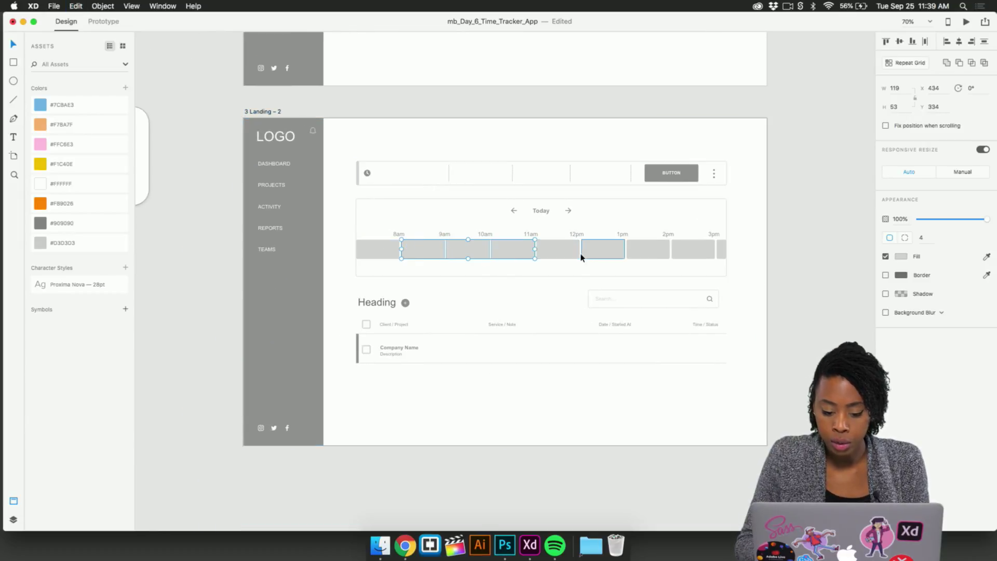
pyautogui.keyDown('shift'); pyautogui.click(599, 256); pyautogui.keyUp('shift')
pyautogui.keyDown('shift'); pyautogui.click(631, 255); pyautogui.keyUp('shift')
pyautogui.keyDown('shift'); pyautogui.click(681, 256); pyautogui.keyUp('shift')
pyautogui.press('Delete')
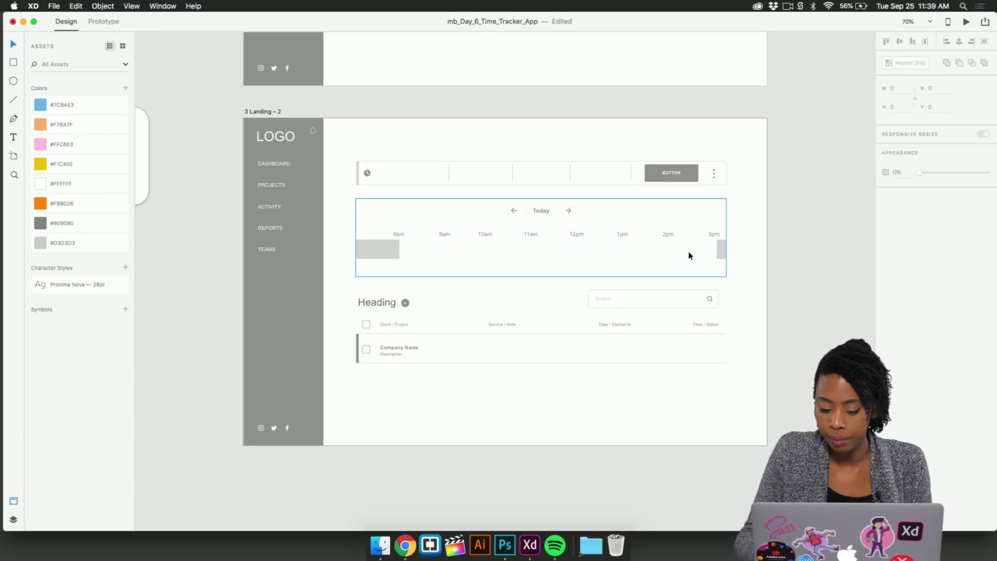
pyautogui.click(719, 252)
pyautogui.press('Delete')
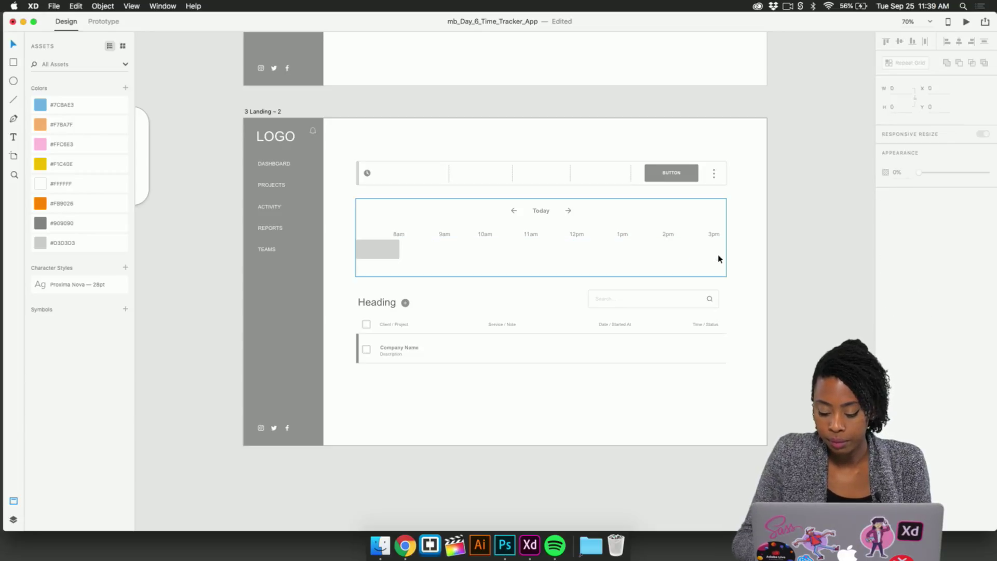
# Turn the remaining timeline block into a horizontal Repeat Grid about 1020 wide, spanning the timeline panel.
pyautogui.click(382, 259)
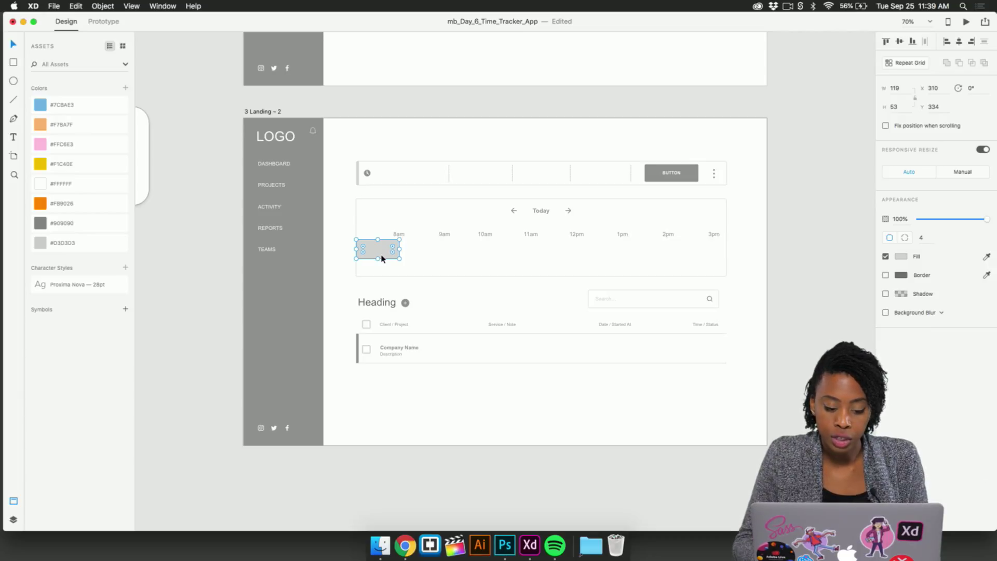
pyautogui.press('super+r')
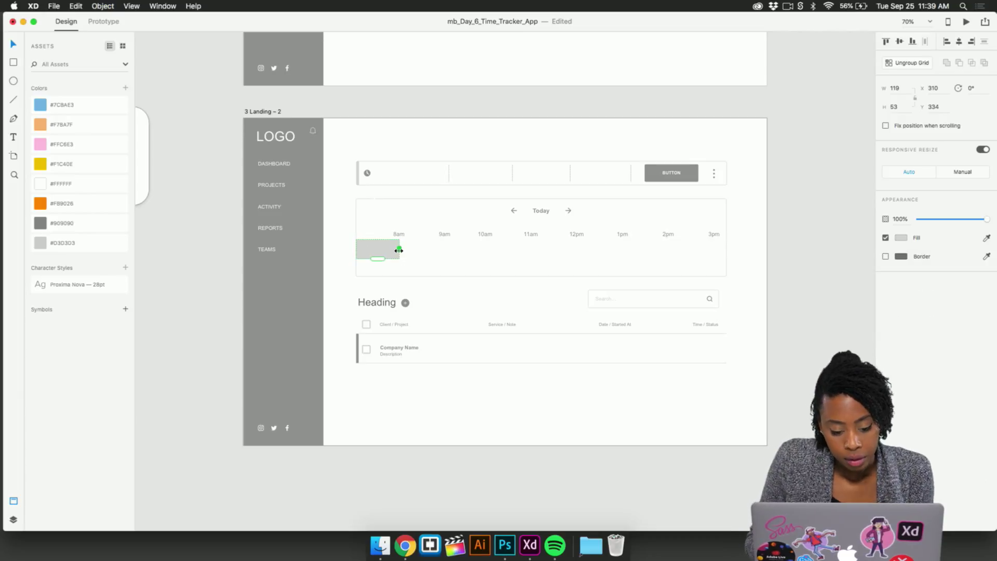
pyautogui.scroll(3, 398, 250)
pyautogui.moveTo(398, 250); pyautogui.dragTo(751, 247)
pyautogui.scroll(-3, 526, 246)
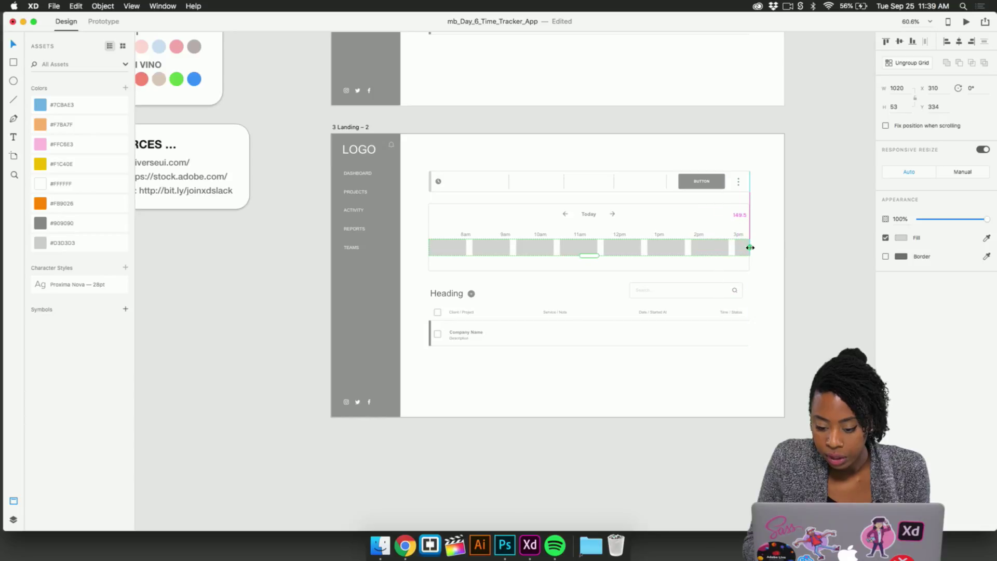
# Narrow the gaps between the repeated timeline blocks and extend the grid to the panel's far edge, about 1019 wide.
pyautogui.scroll(3, 563, 256)
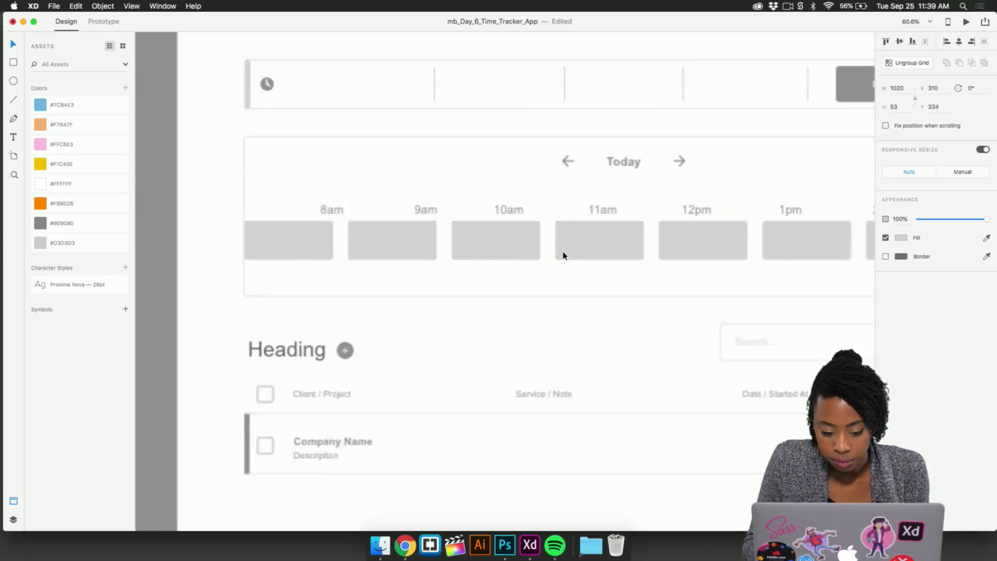
pyautogui.moveTo(447, 245); pyautogui.dragTo(418, 244)
pyautogui.click(428, 270)
pyautogui.scroll(-4, 427, 270)
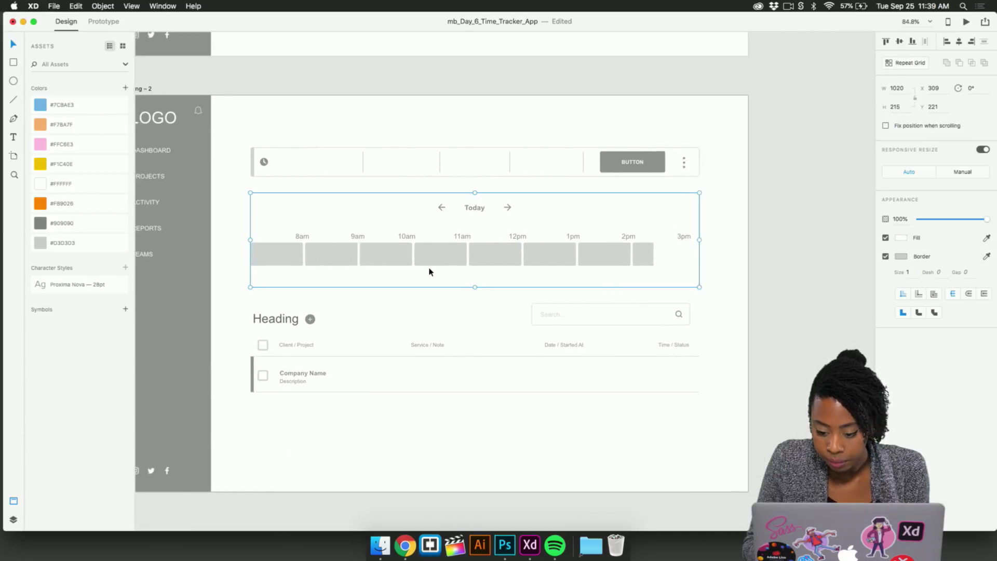
pyautogui.hscroll(1, 429, 271)
pyautogui.doubleClick(632, 258)
pyautogui.moveTo(637, 252); pyautogui.dragTo(684, 254)
pyautogui.click(726, 262)
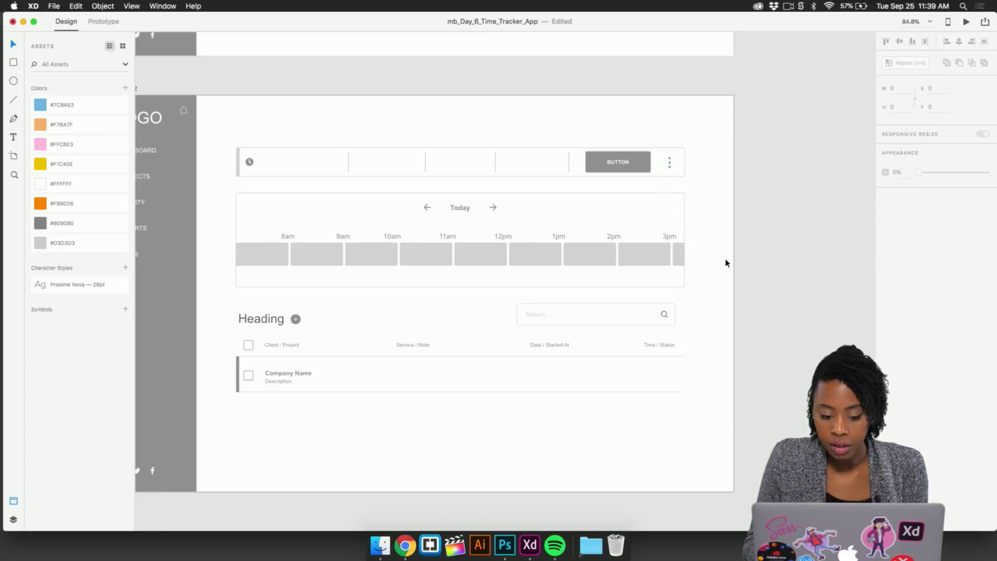
# Review the rebuilt timeline against the first landing artboard, and examine the filled-in Trackr dashboard on the "3 Landing" artboard.
pyautogui.scroll(-1, 340, 289)
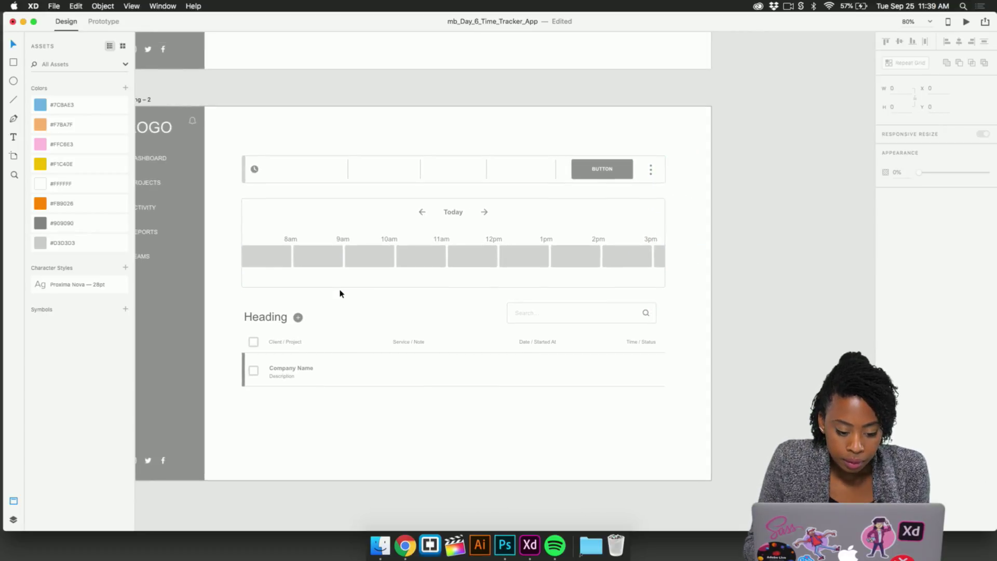
pyautogui.scroll(3, 341, 311)
pyautogui.click(346, 335)
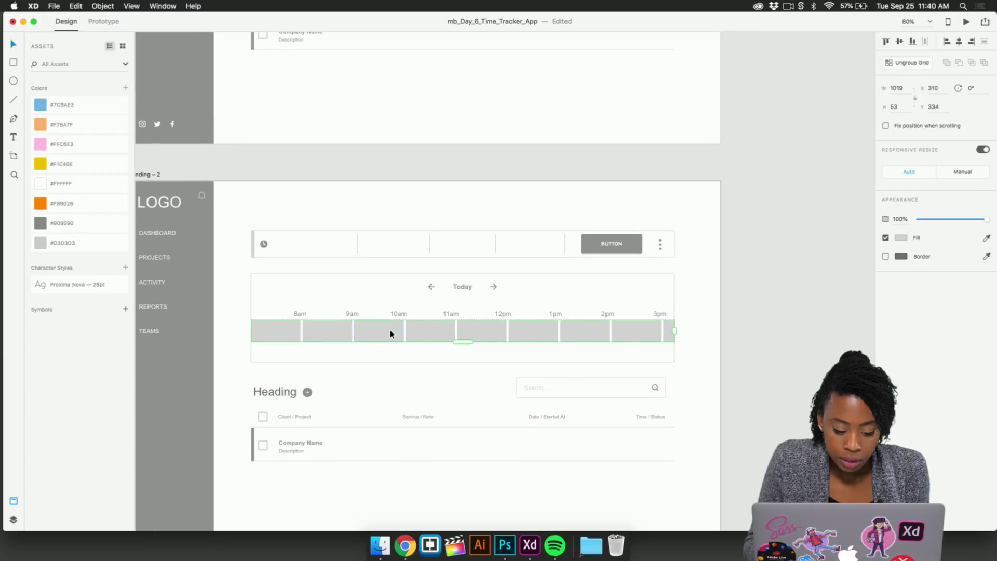
pyautogui.scroll(7, 363, 328)
pyautogui.hscroll(-4, 364, 328)
pyautogui.scroll(5, 365, 328)
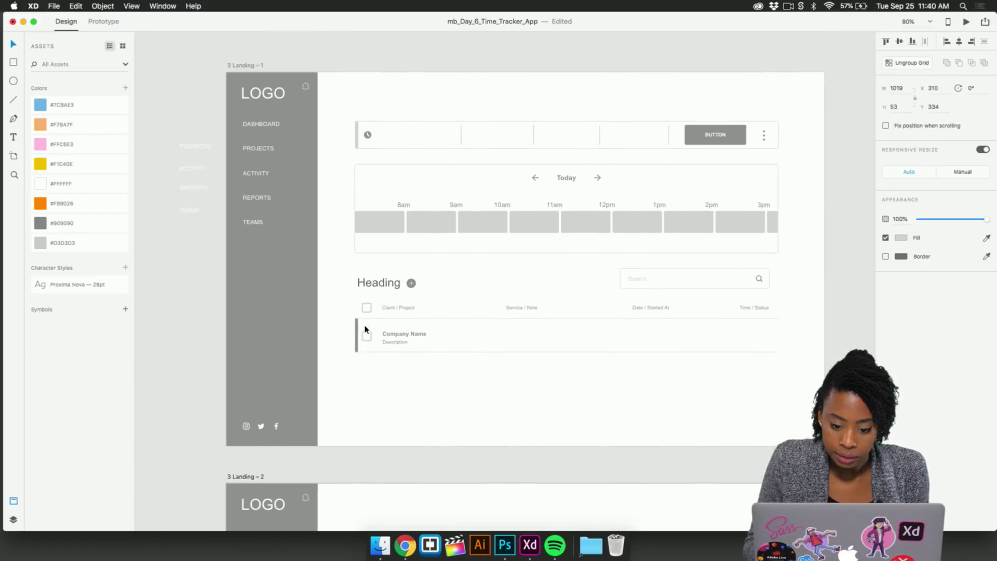
pyautogui.scroll(-1, 438, 272)
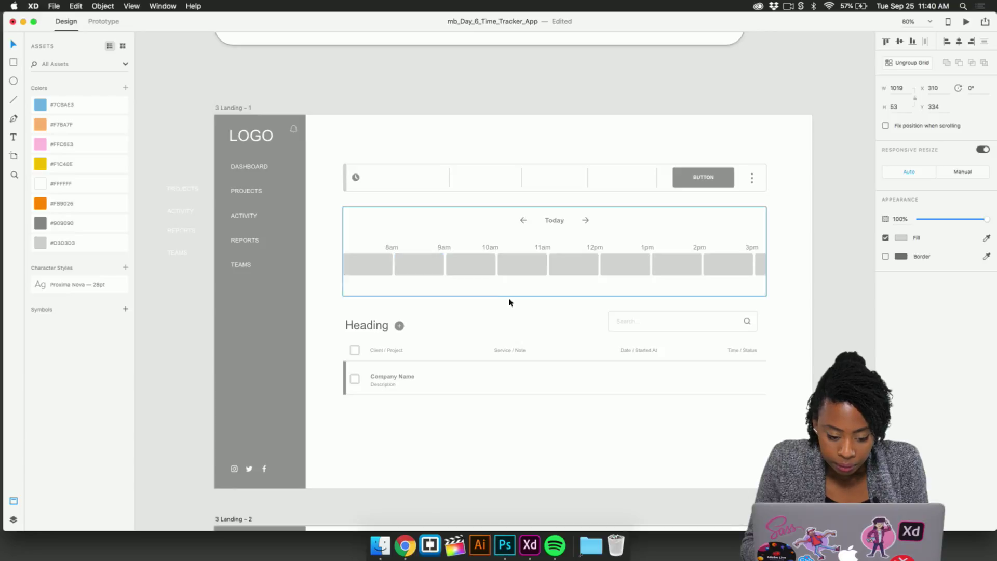
pyautogui.click(716, 355)
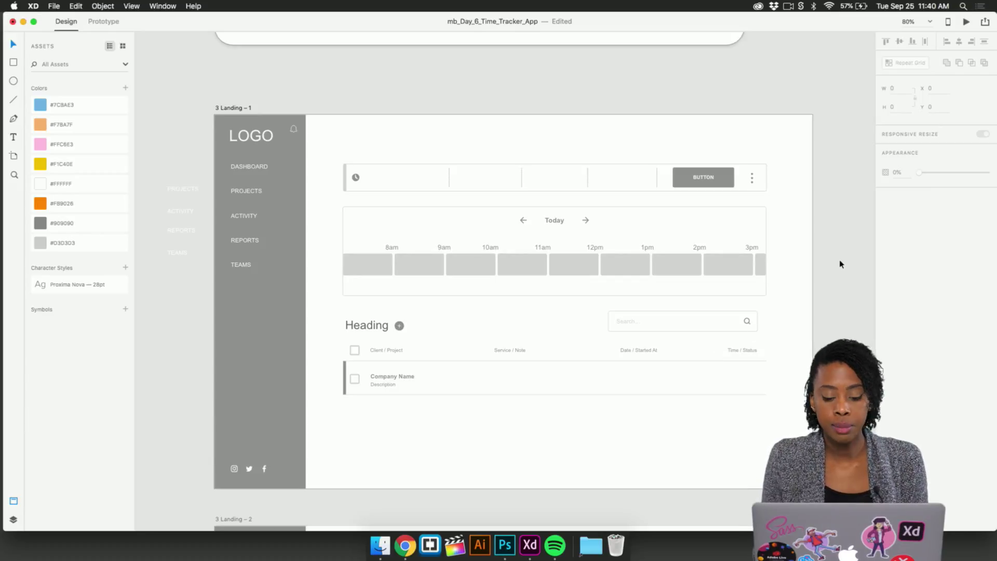
pyautogui.hscroll(17, 828, 265)
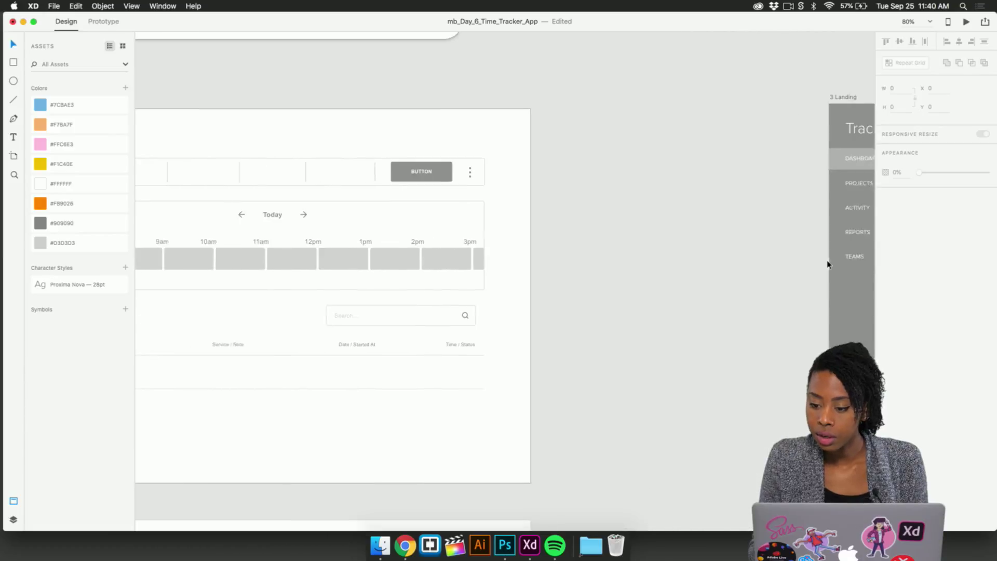
pyautogui.hscroll(3, 828, 265)
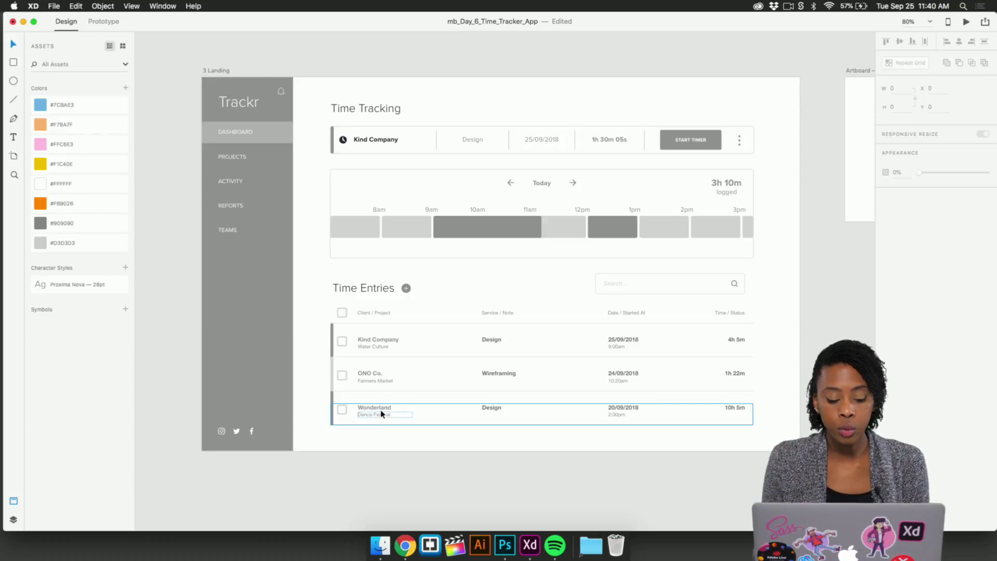
pyautogui.scroll(4, 424, 403)
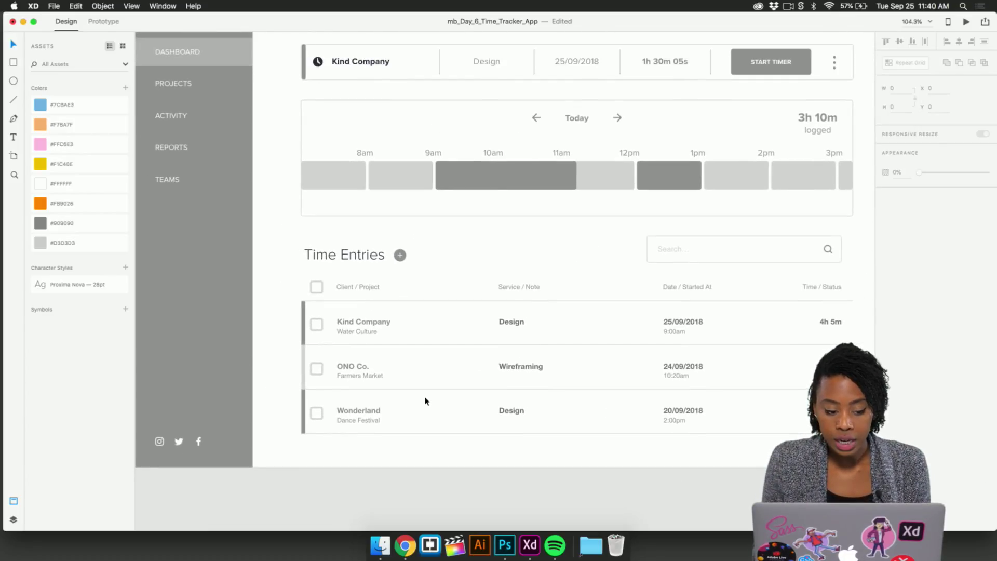
pyautogui.scroll(-3, 425, 401)
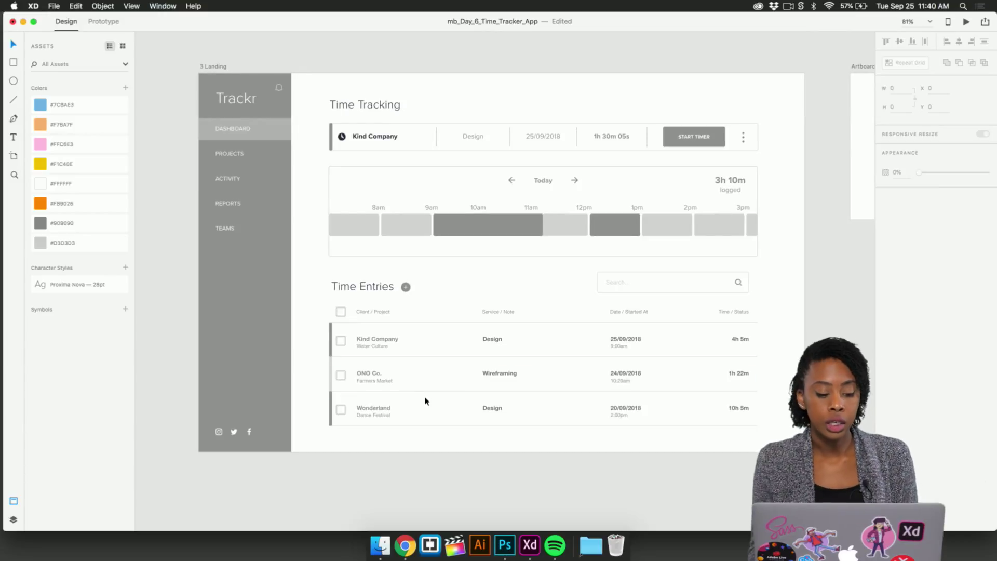
# Move the Suggested Color Schemes card beside the "3 Landing" artboard, just below "Artboard – 2".
pyautogui.click(275, 311)
pyautogui.scroll(-4, 275, 311)
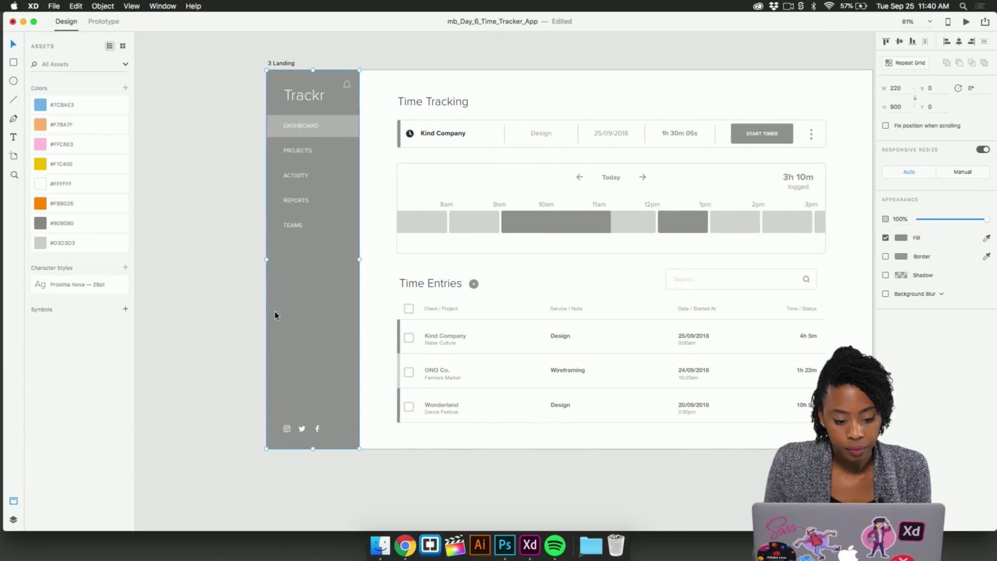
pyautogui.moveTo(713, 165); pyautogui.dragTo(755, 404)
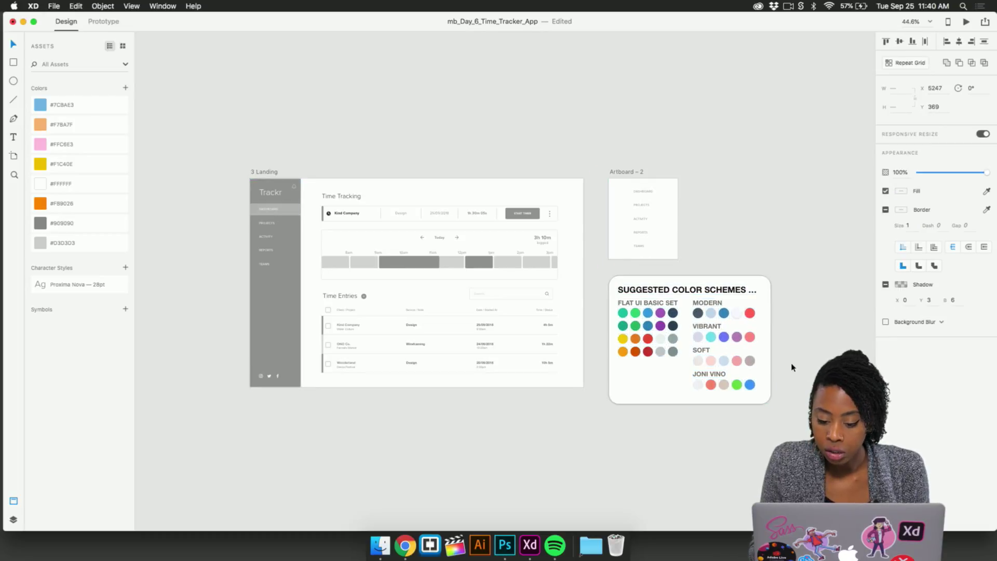
pyautogui.scroll(3, 357, 282)
# Fill the Trackr sidebar background with the dark navy sampled from the end of the Flat UI Basic Set's first row.
pyautogui.click(248, 310)
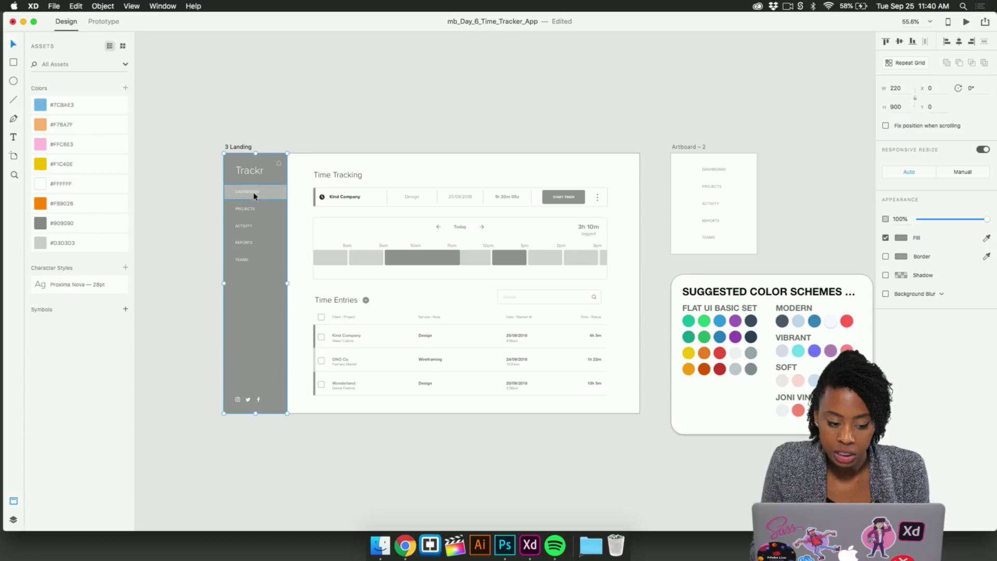
pyautogui.click(987, 238)
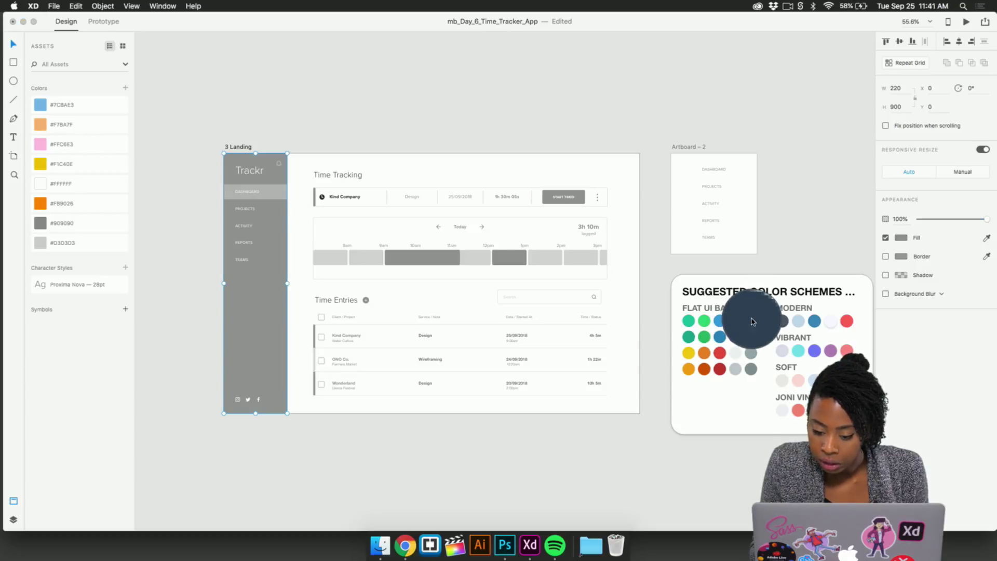
pyautogui.click(752, 322)
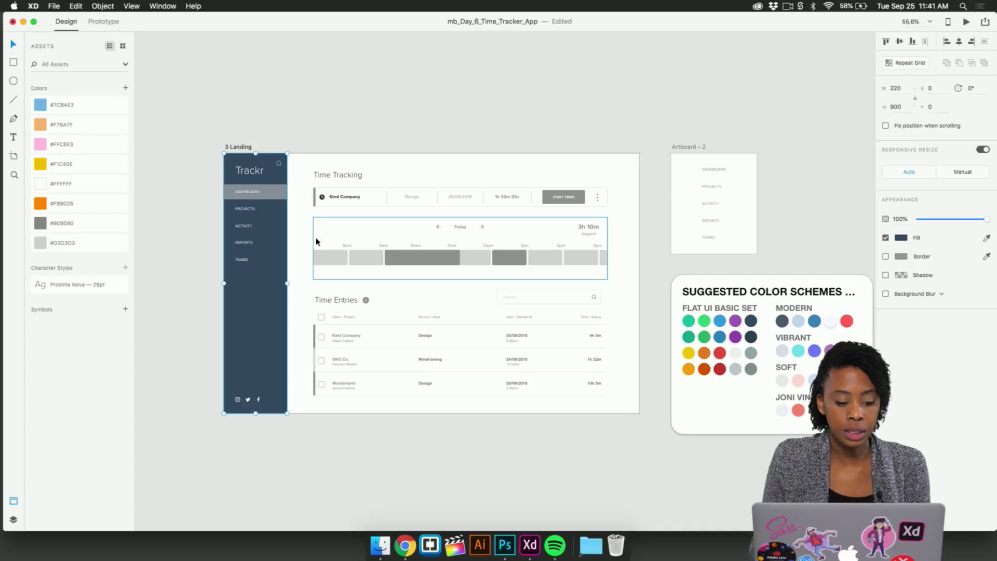
pyautogui.click(207, 305)
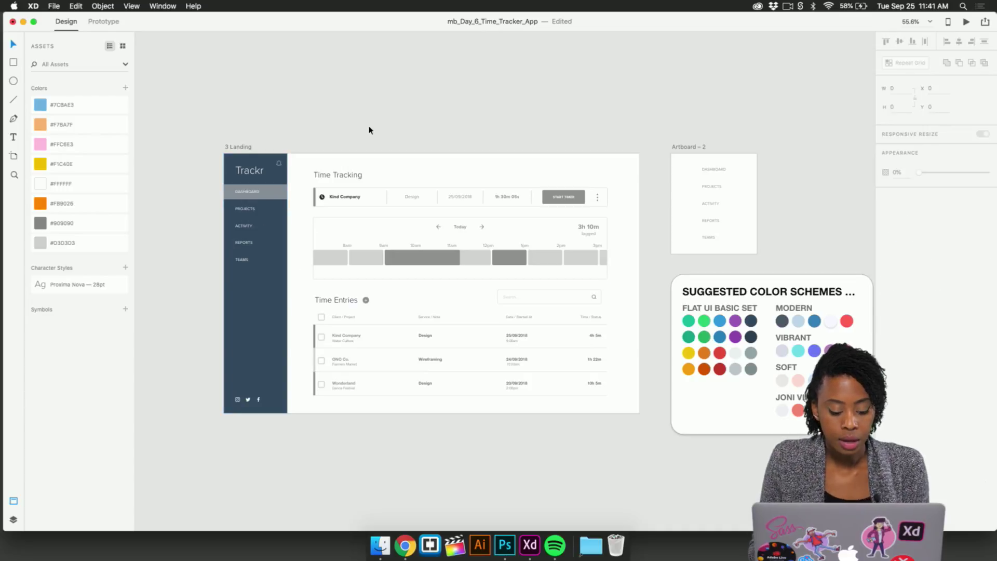
# Switch to the Adobe Color wheel in Chrome and shift its complementary scheme to mint green and red.
pyautogui.hotkey('ctrl', 'Up')
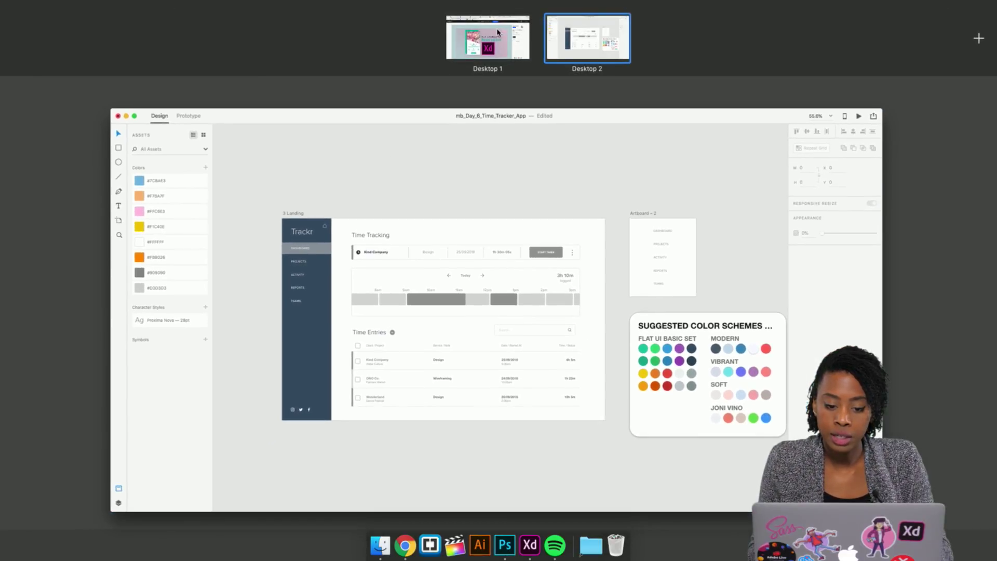
pyautogui.click(497, 32)
pyautogui.click(770, 24)
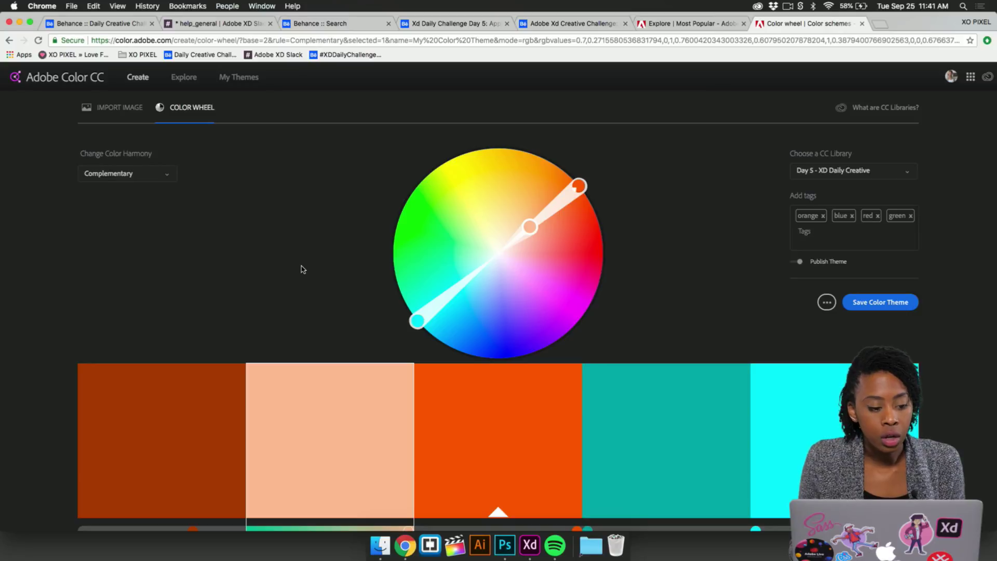
pyautogui.click(519, 199)
pyautogui.click(519, 199)
pyautogui.moveTo(528, 227); pyautogui.dragTo(472, 262)
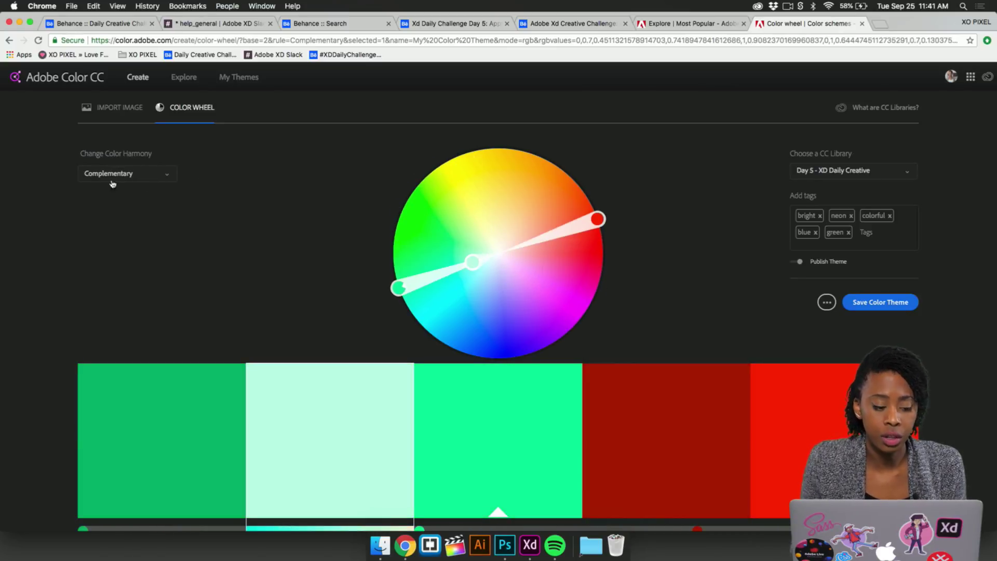
# Try the Analogous color harmony, and return the palette to Complementary.
pyautogui.click(142, 175)
pyautogui.click(130, 192)
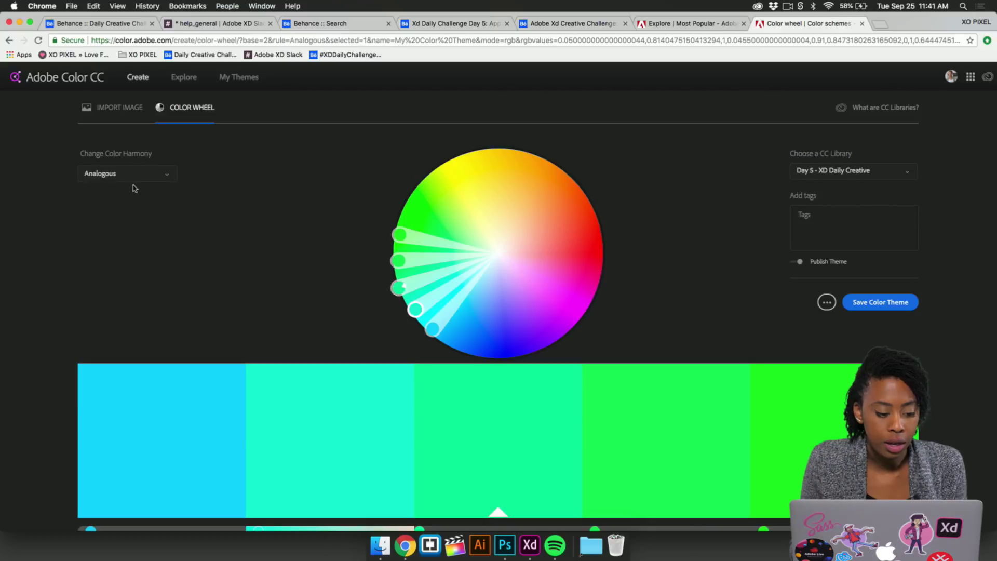
pyautogui.click(136, 179)
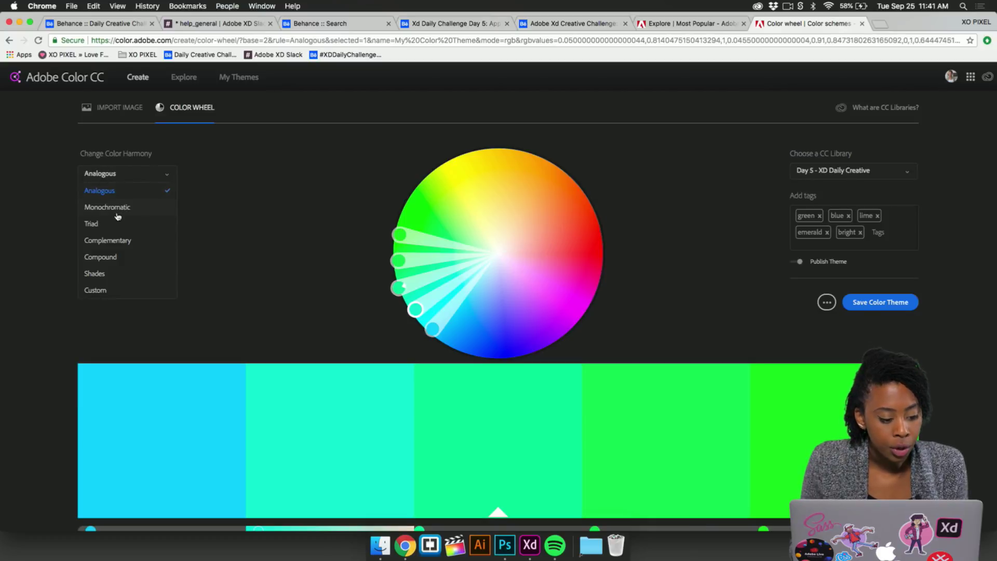
pyautogui.click(127, 241)
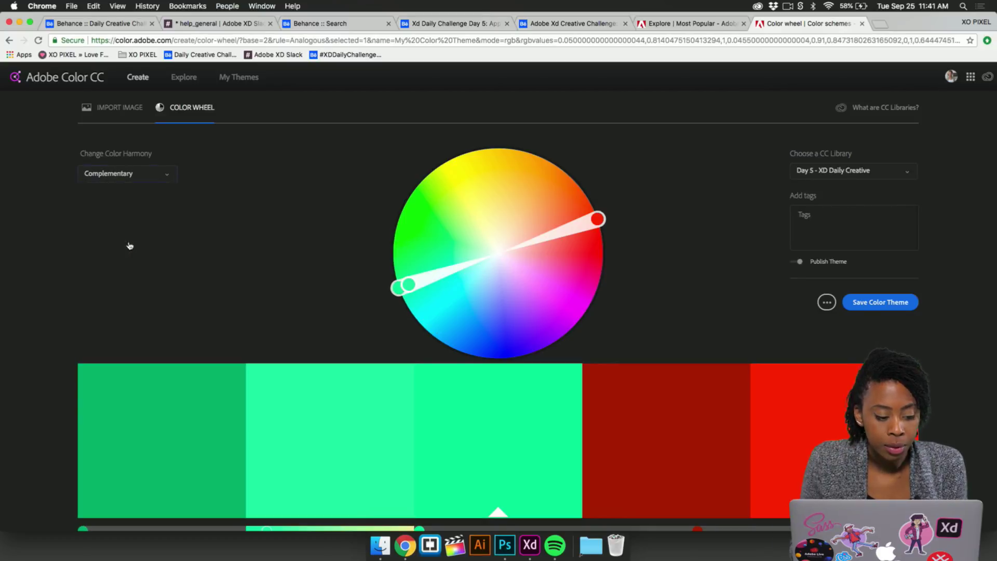
# Change the color harmony to Monochromatic and base the palette on a golden yellow.
pyautogui.click(147, 180)
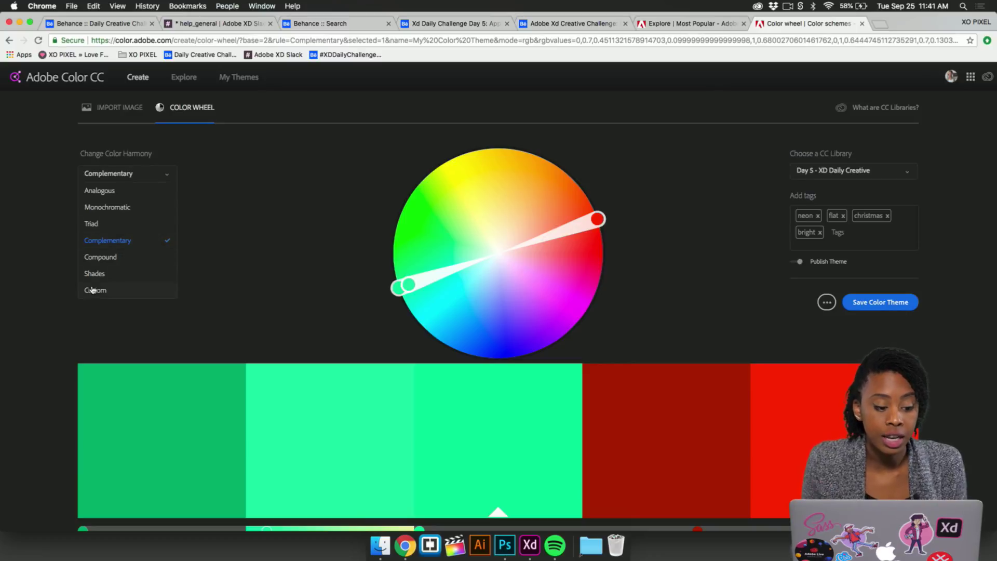
pyautogui.click(124, 206)
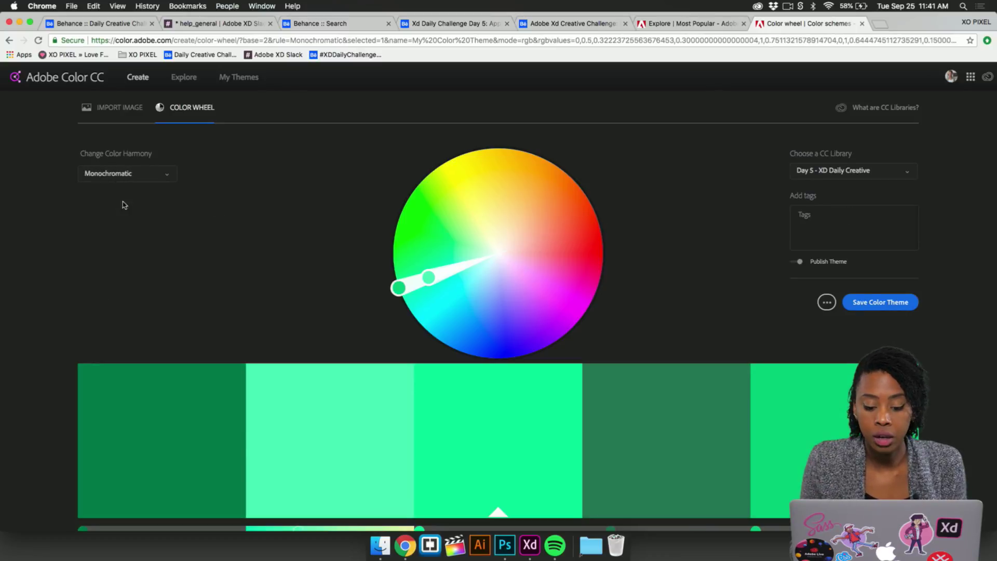
pyautogui.click(455, 223)
pyautogui.click(528, 186)
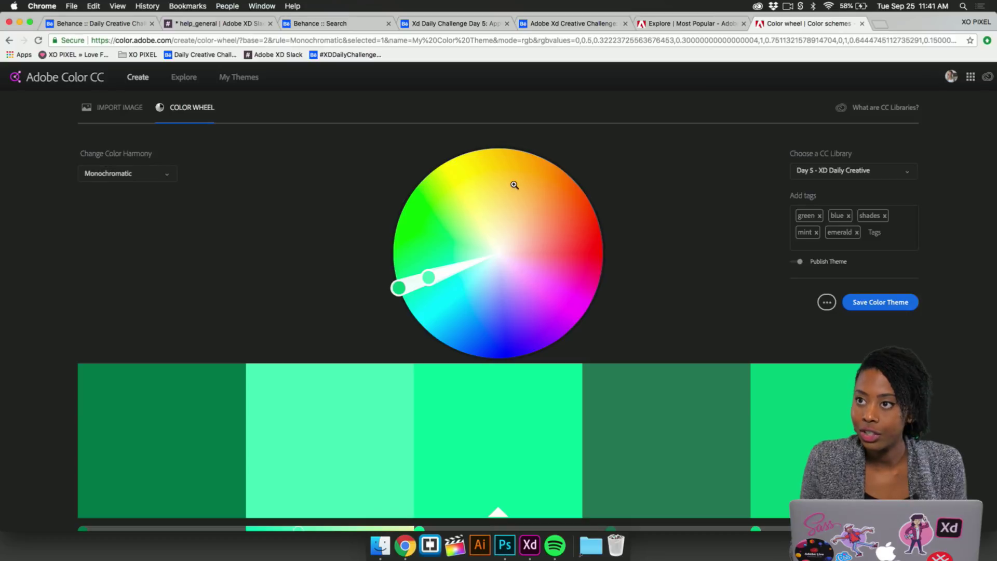
pyautogui.click(513, 188)
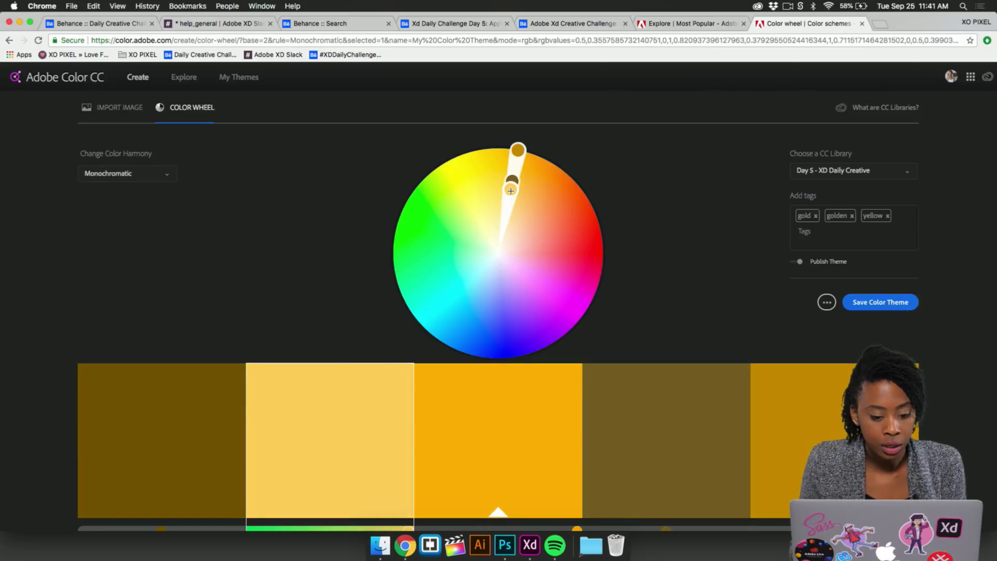
# Return to the XD file and fill the Trackr sidebar with the darker navy ending the Flat UI Basic Set's second row.
pyautogui.hotkey('ctrl', 'Up')
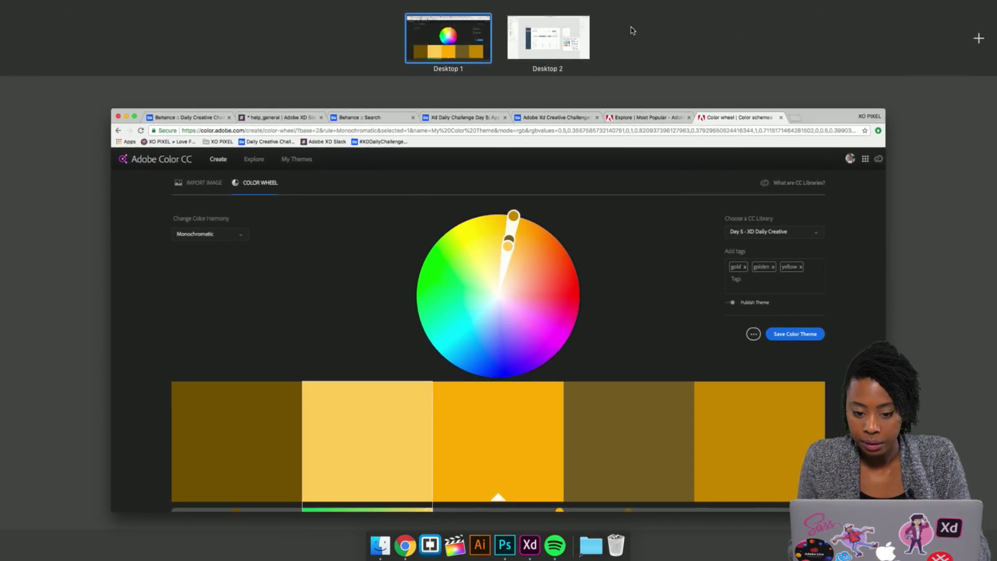
pyautogui.click(550, 54)
pyautogui.click(266, 261)
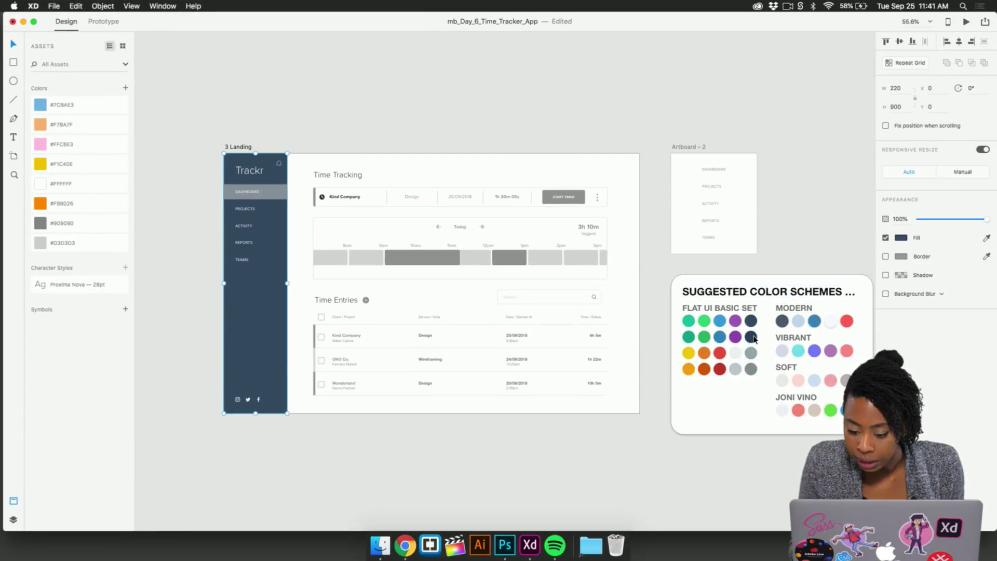
pyautogui.click(986, 237)
pyautogui.click(751, 340)
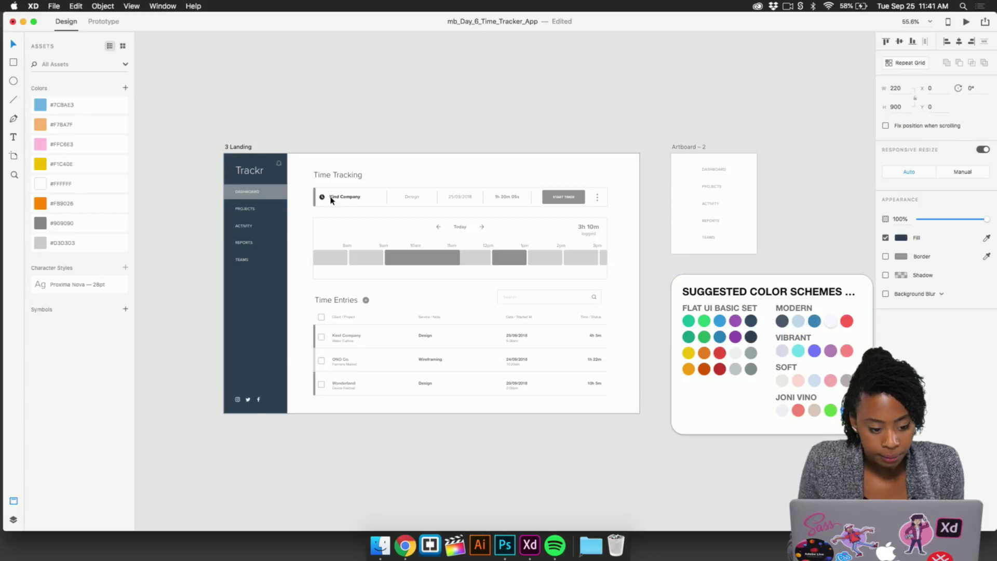
# Inspect the sidebar's Dashboard highlight and look over the Time Tracking and Time Entries sections for elements to recolor.
pyautogui.scroll(3, 225, 168)
pyautogui.scroll(3, 225, 168)
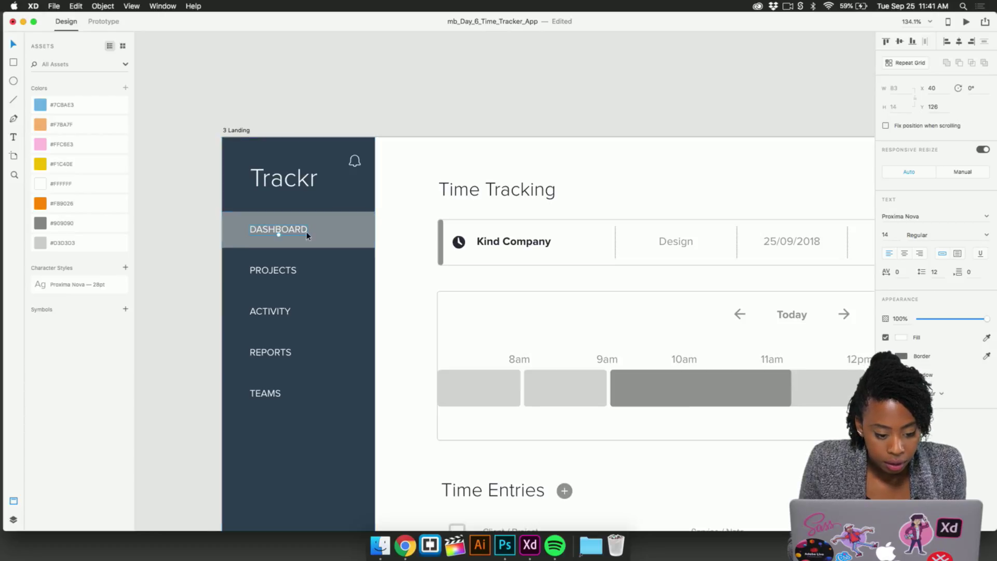
pyautogui.doubleClick(351, 237)
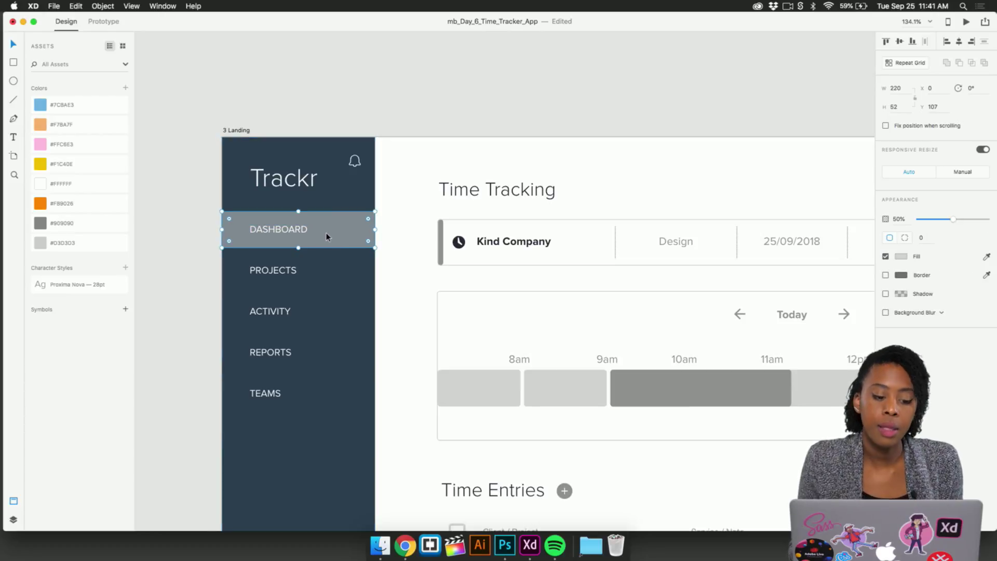
pyautogui.scroll(-3, 326, 235)
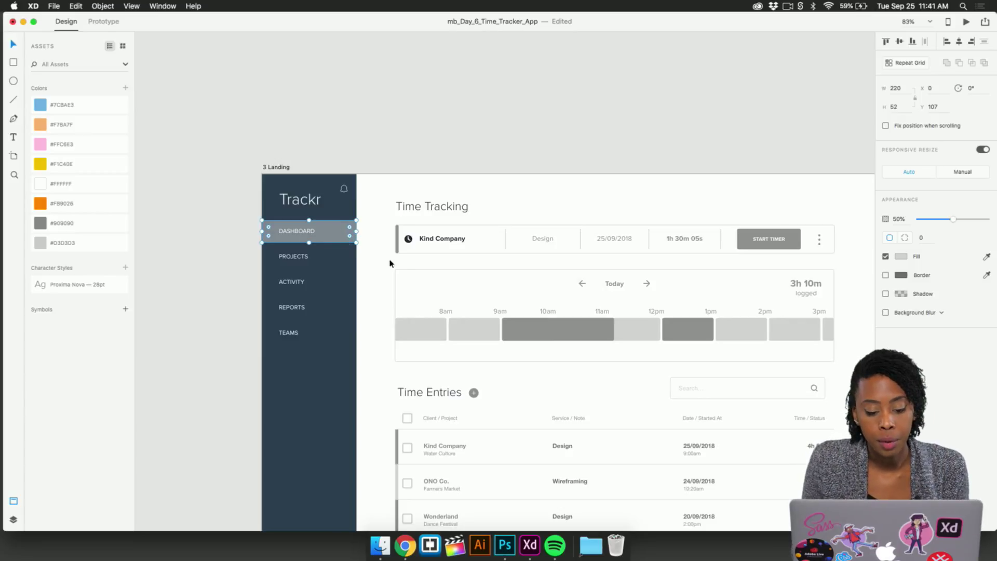
pyautogui.scroll(-2, 394, 264)
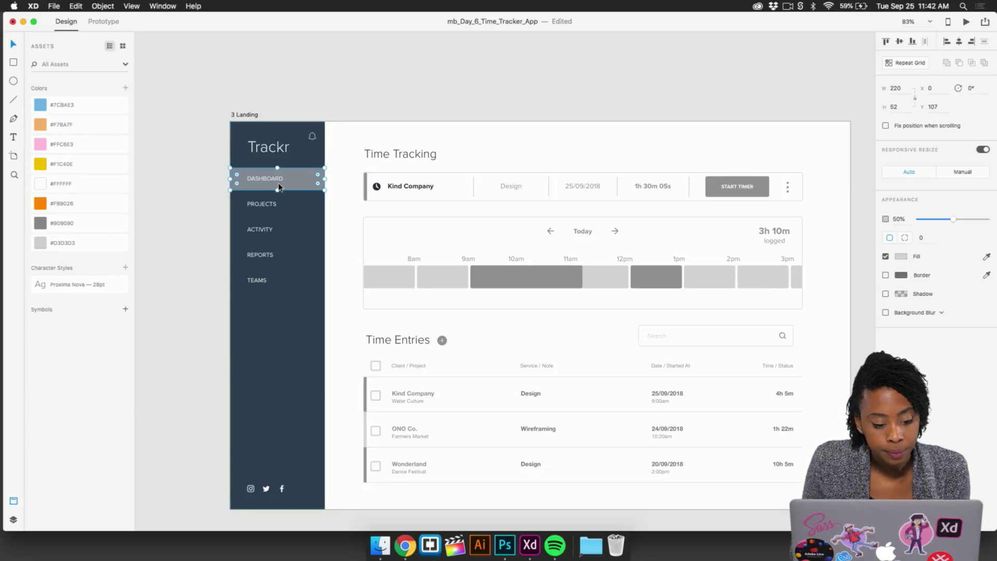
pyautogui.scroll(4, 300, 183)
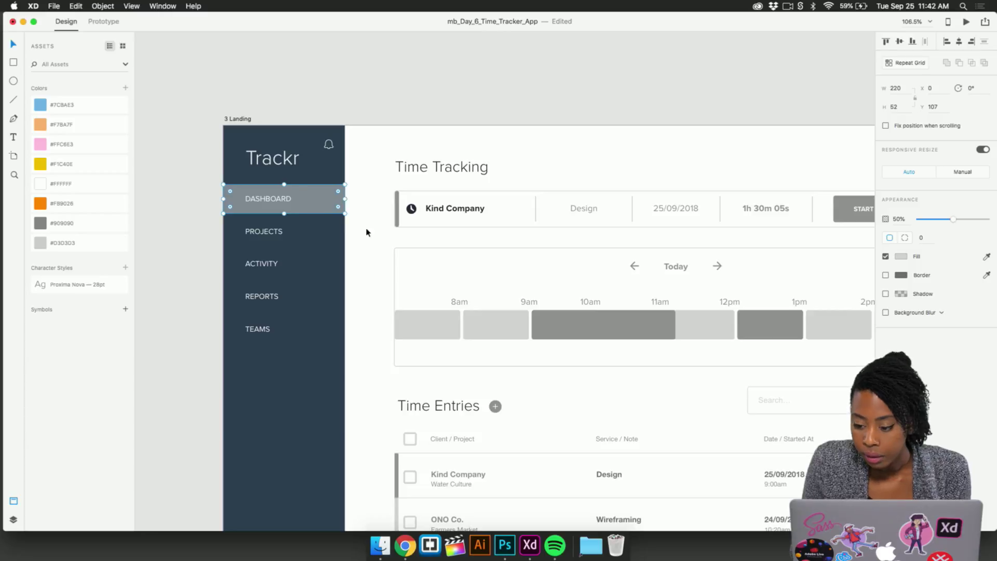
pyautogui.scroll(-3, 541, 311)
pyautogui.hscroll(2, 540, 312)
pyautogui.scroll(-2, 550, 340)
pyautogui.hscroll(2, 550, 341)
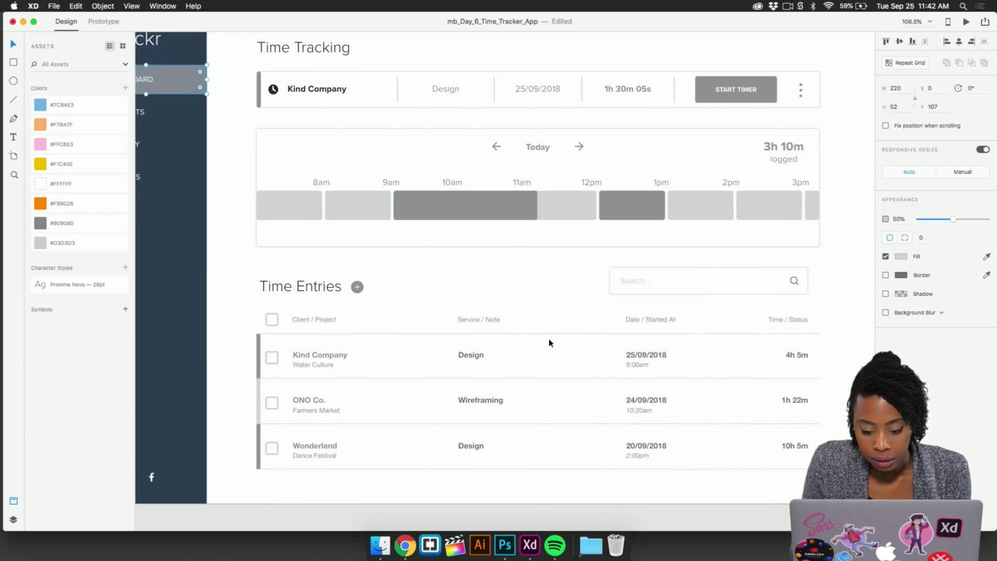
pyautogui.scroll(-4, 550, 340)
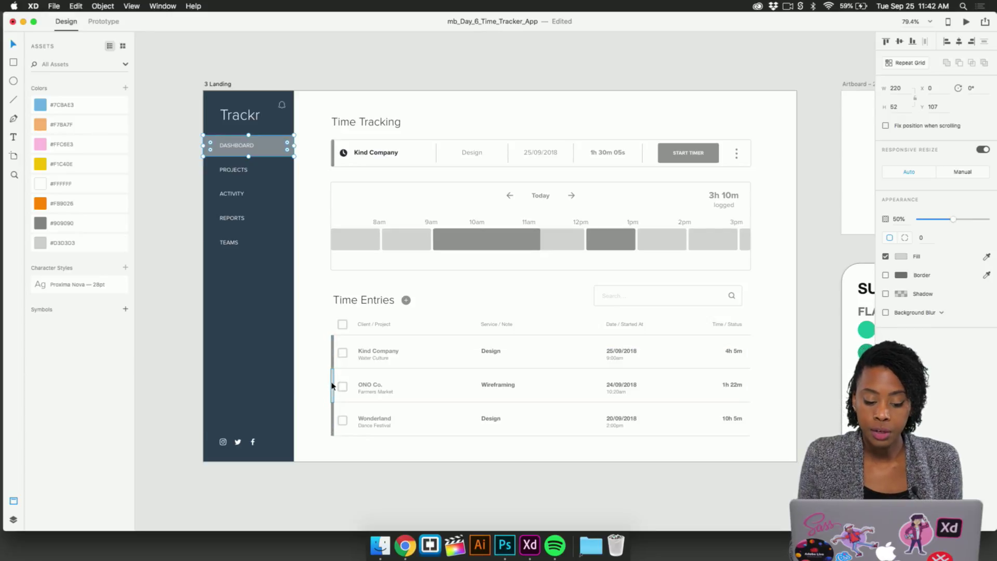
pyautogui.scroll(5, 331, 382)
pyautogui.hscroll(2, 331, 385)
pyautogui.scroll(-5, 331, 385)
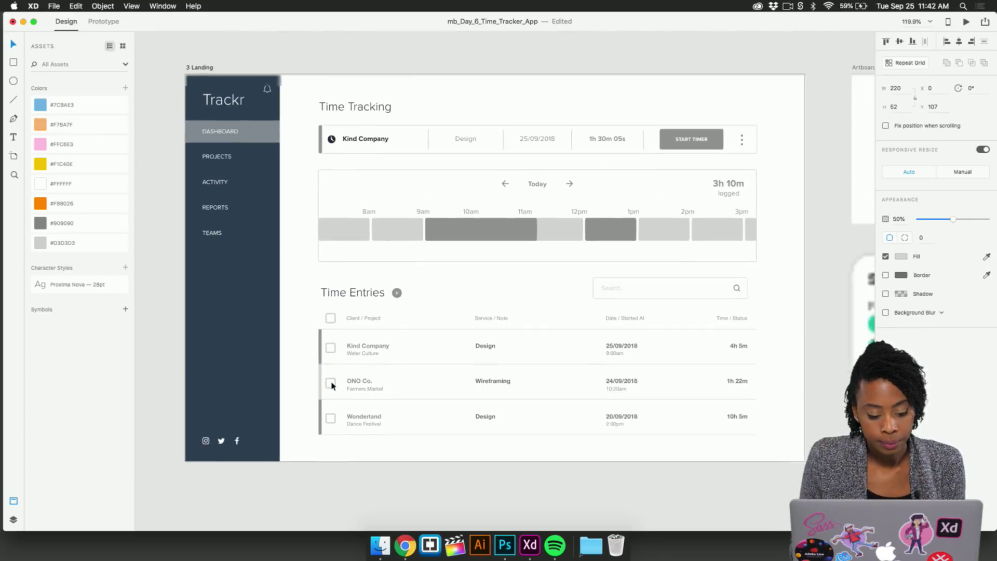
pyautogui.scroll(-3, 332, 387)
pyautogui.scroll(2, 331, 387)
pyautogui.scroll(2, 332, 387)
pyautogui.hscroll(1, 332, 386)
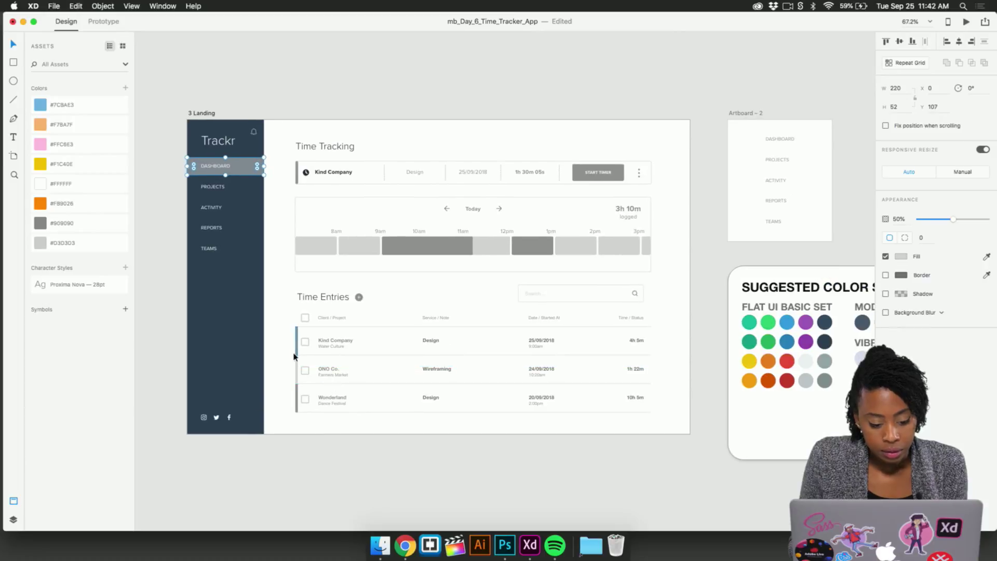
# Fill the Kind Company time entry's side bar with the red sampled from the Flat UI Basic Set's third row.
pyautogui.click(297, 350)
pyautogui.scroll(1, 296, 350)
pyautogui.hscroll(3, 297, 351)
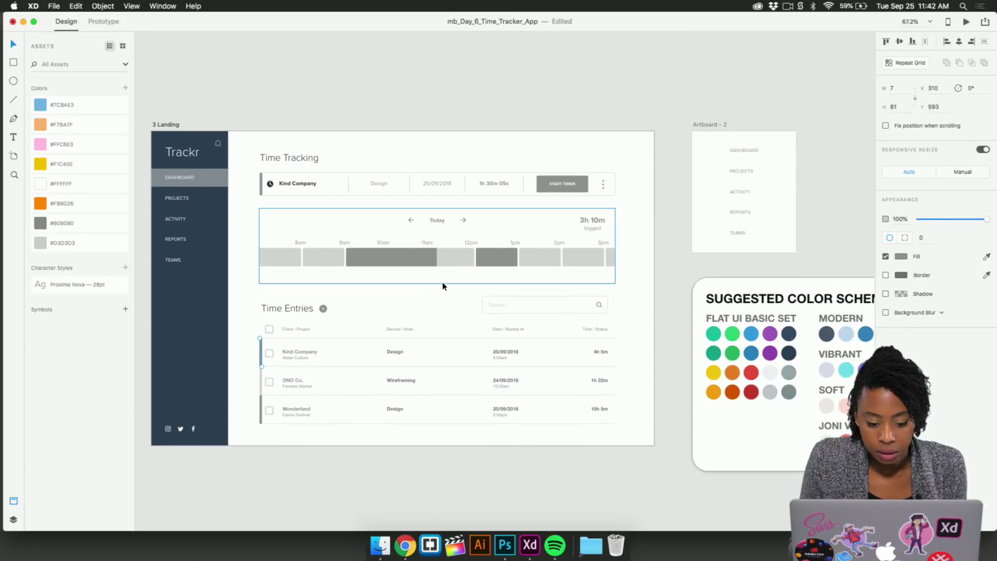
pyautogui.click(987, 256)
pyautogui.click(754, 371)
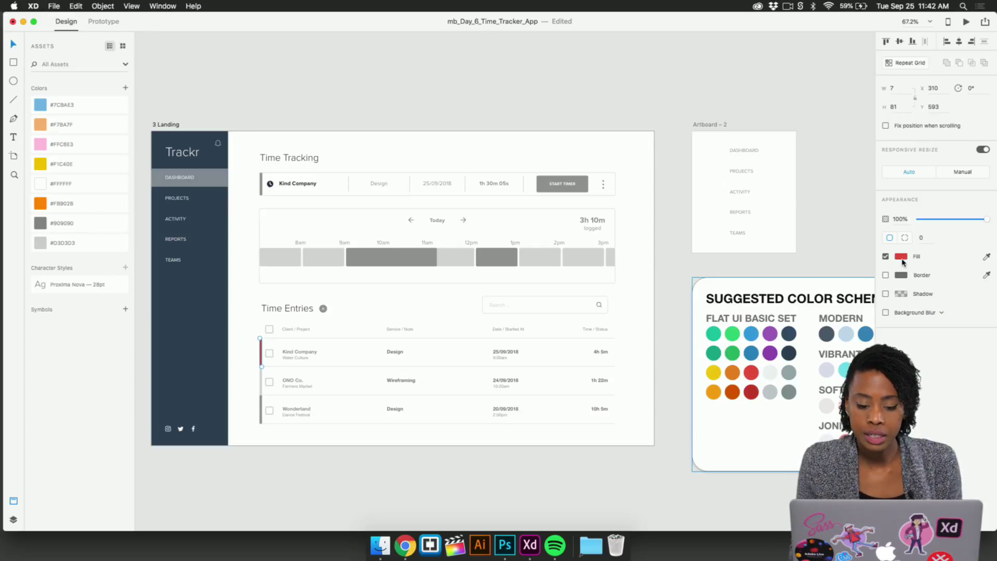
# Soften the Kind Company entry bar's red fill to a pale pink.
pyautogui.click(902, 257)
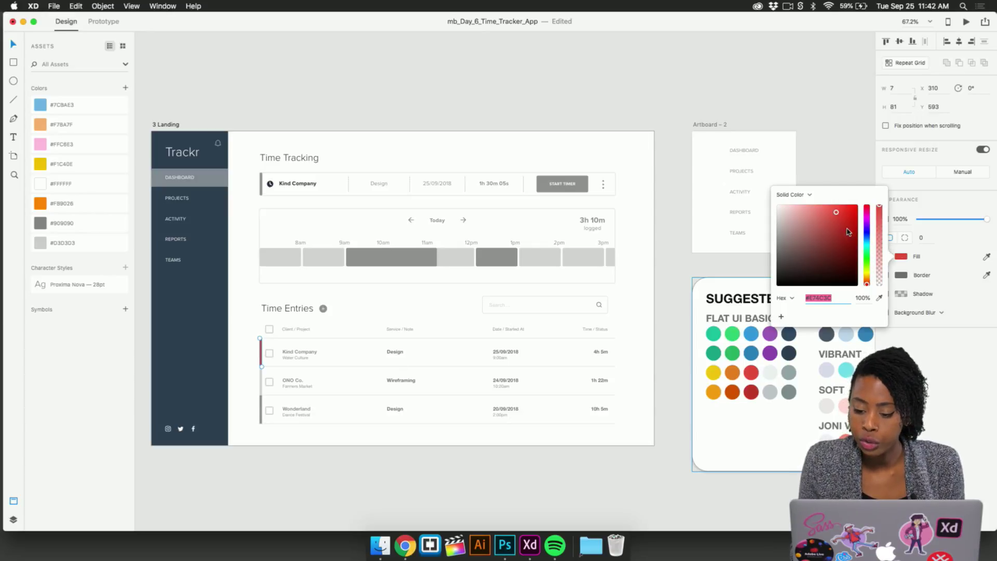
pyautogui.click(807, 213)
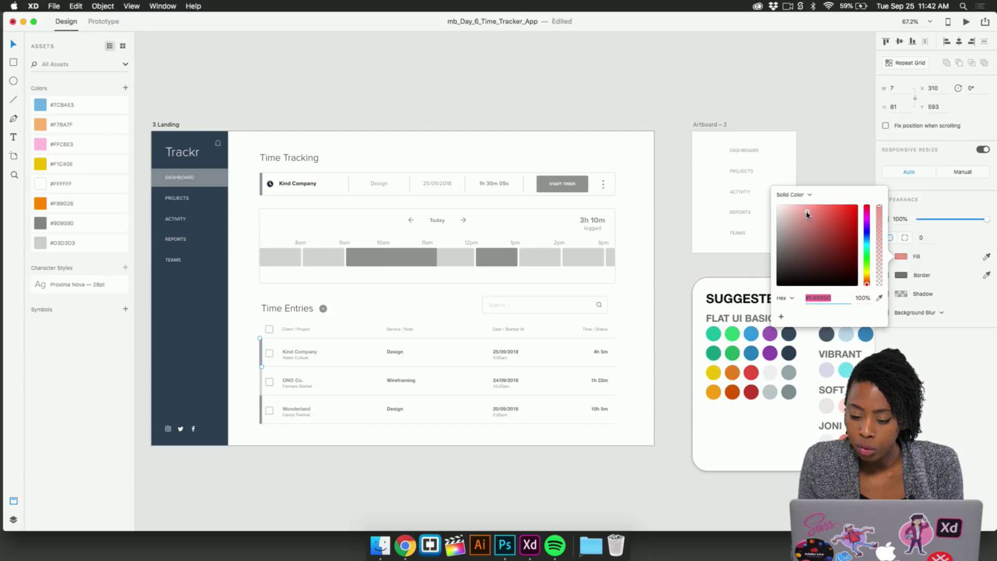
pyautogui.click(806, 213)
pyautogui.click(805, 213)
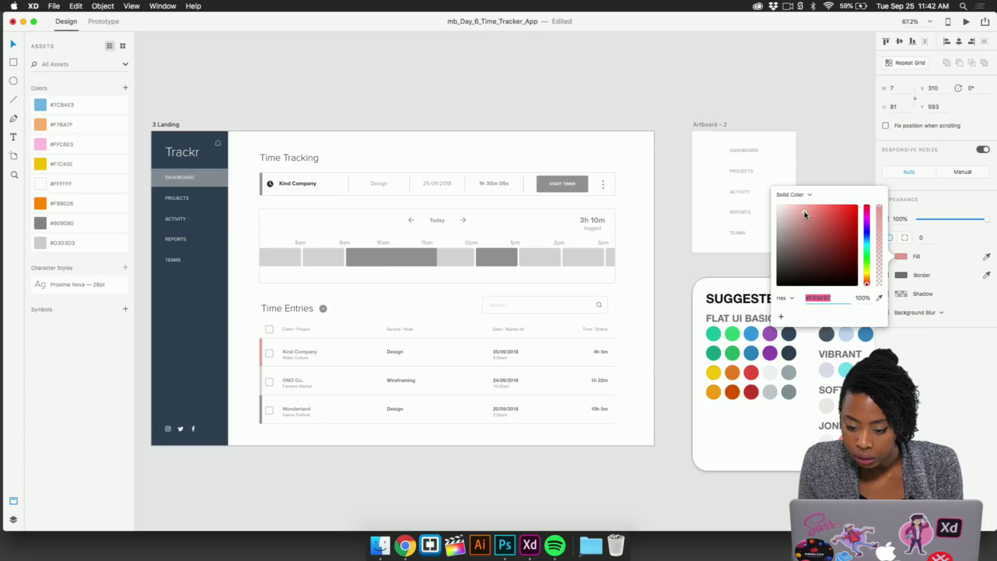
pyautogui.moveTo(804, 214); pyautogui.dragTo(801, 214)
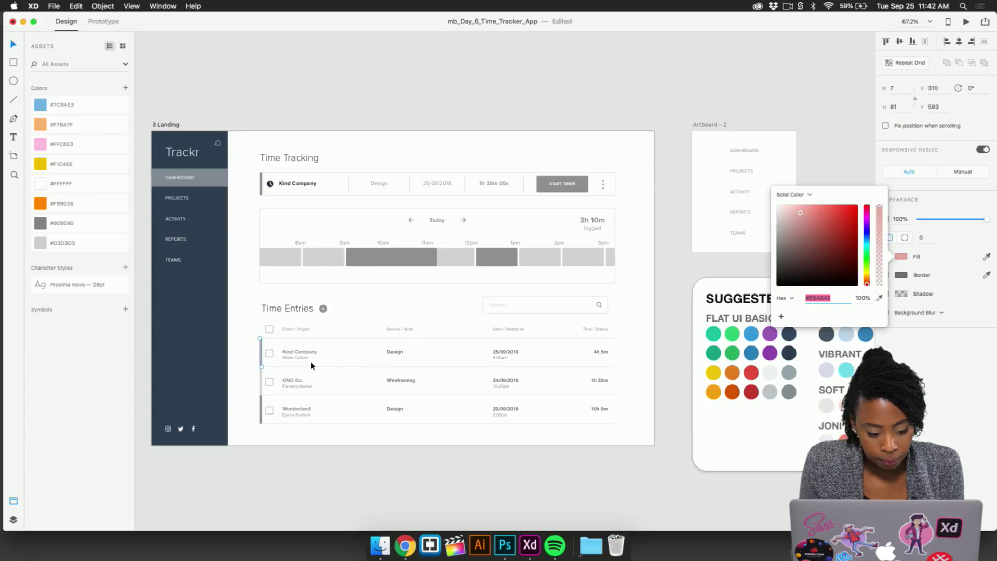
pyautogui.click(337, 372)
# Fill the ONO Co. entry's side bar with the first-row Flat UI blue and lighten it to a pale blue.
pyautogui.click(260, 380)
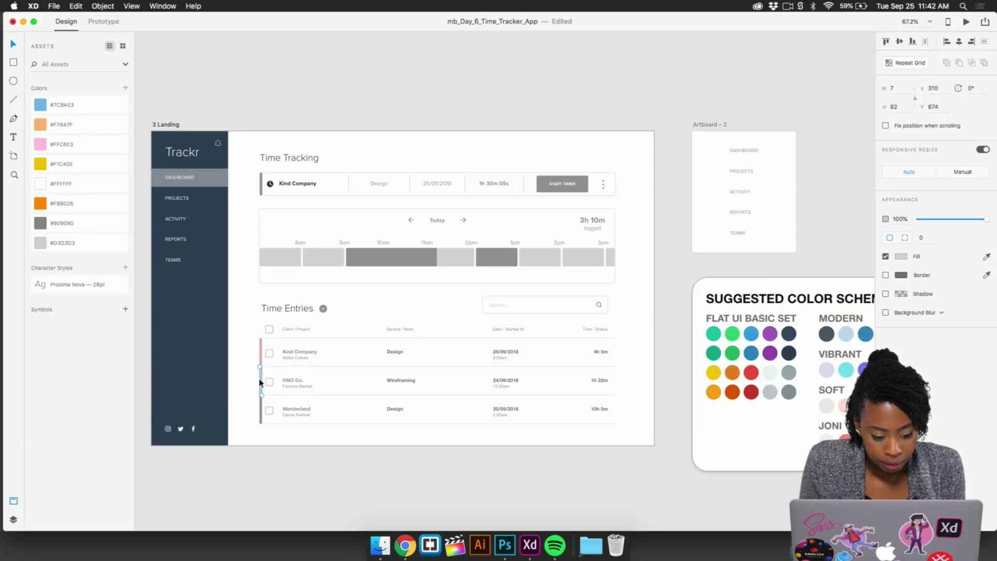
pyautogui.click(986, 256)
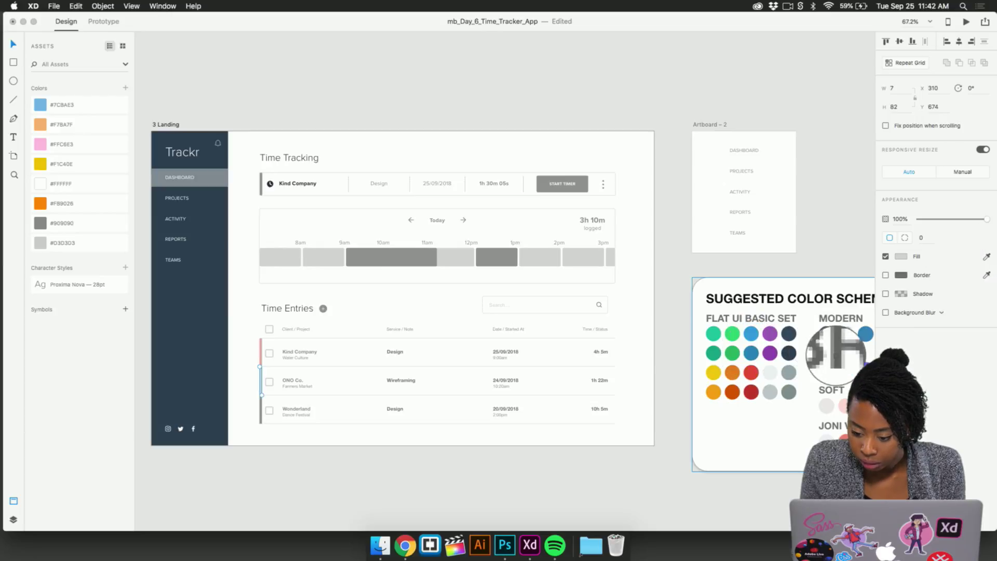
pyautogui.click(752, 335)
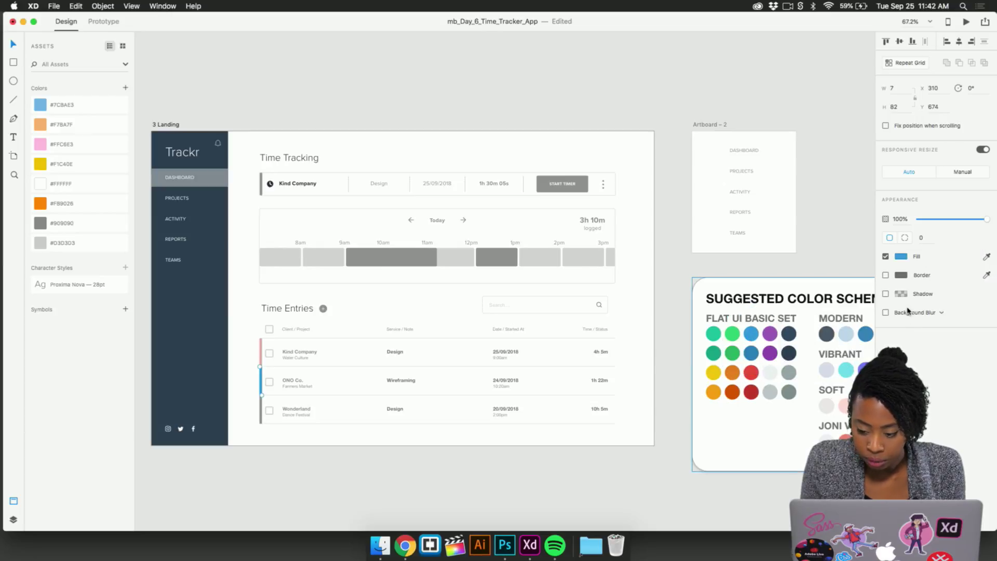
pyautogui.click(902, 256)
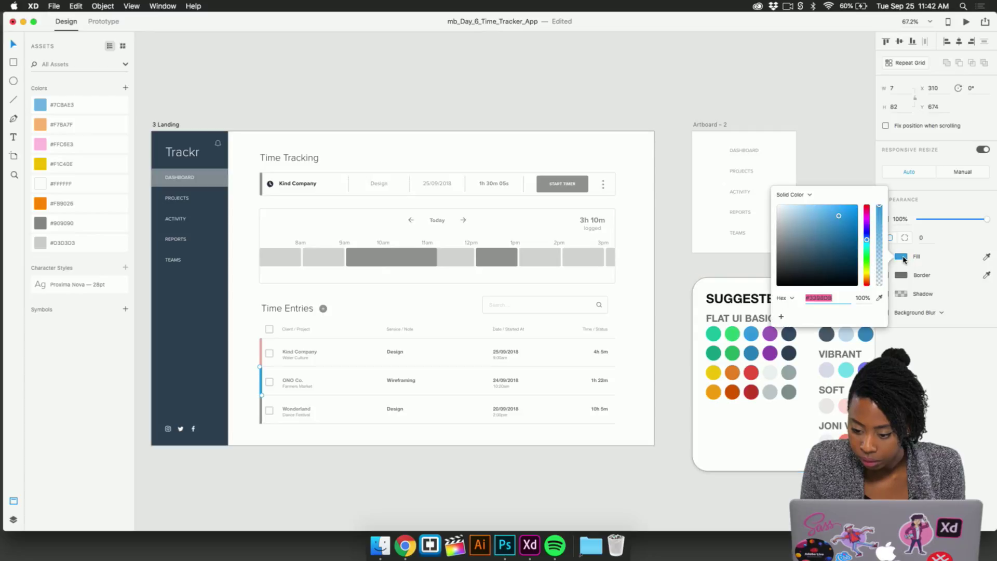
pyautogui.click(808, 212)
pyautogui.moveTo(803, 216); pyautogui.dragTo(800, 216)
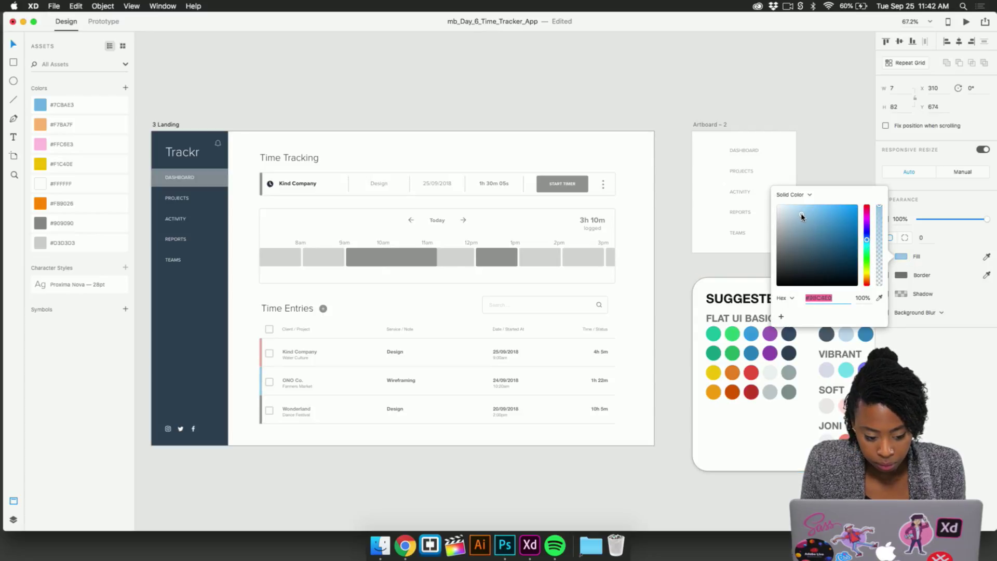
# Fill the Wonderland time entry's side bar with the second-row Flat UI green and lighten it to a pale green.
pyautogui.click(262, 415)
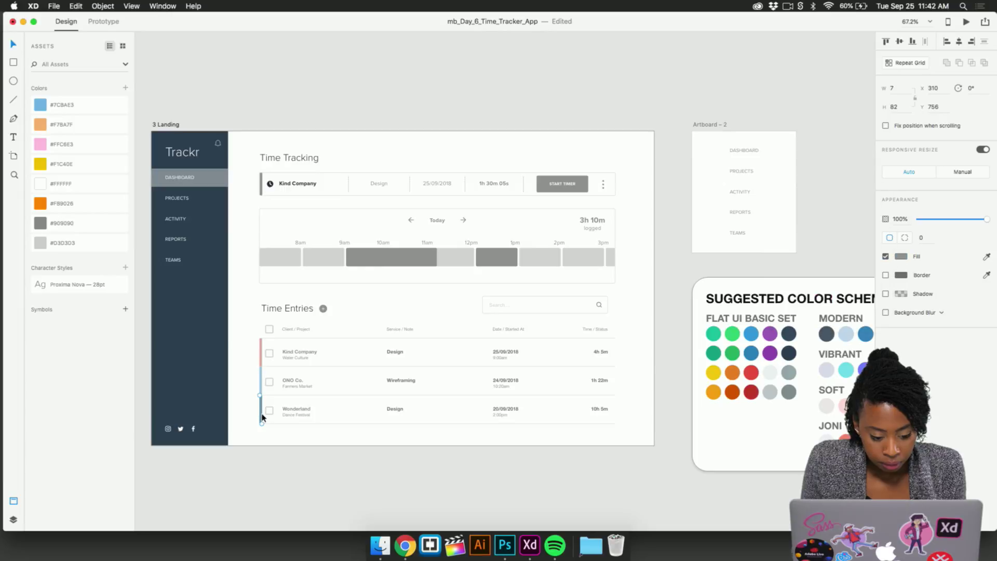
pyautogui.click(986, 256)
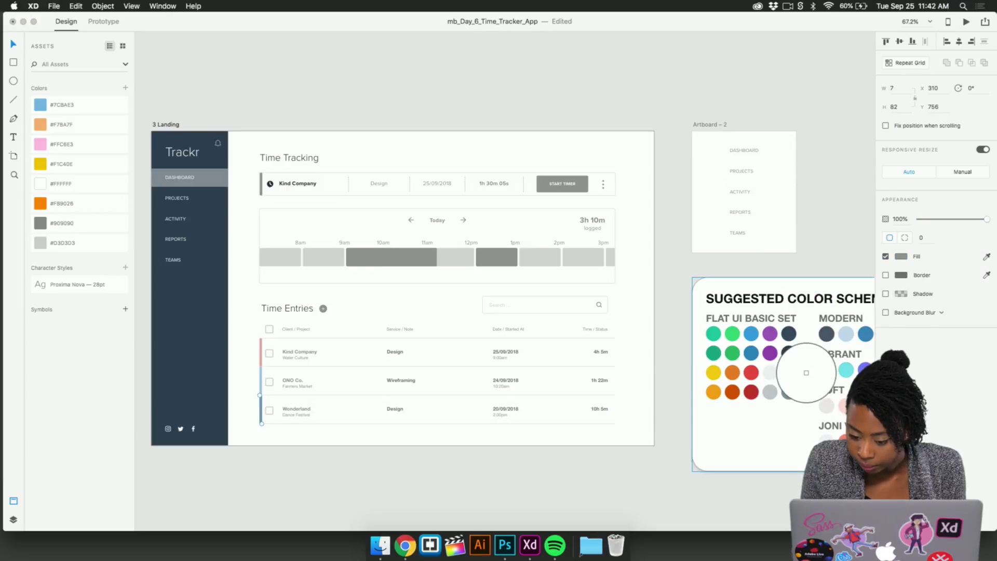
pyautogui.click(735, 348)
pyautogui.click(902, 257)
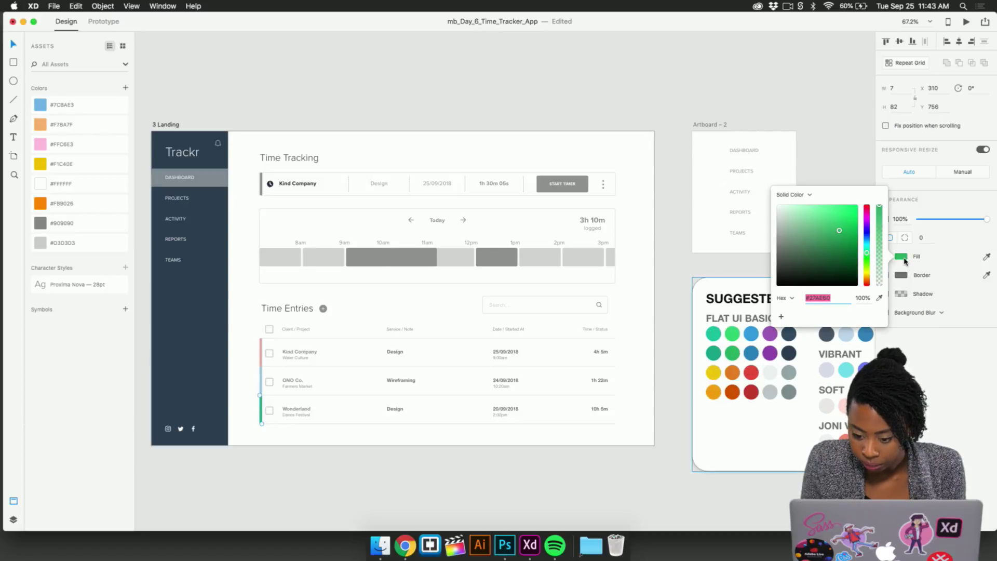
pyautogui.click(805, 220)
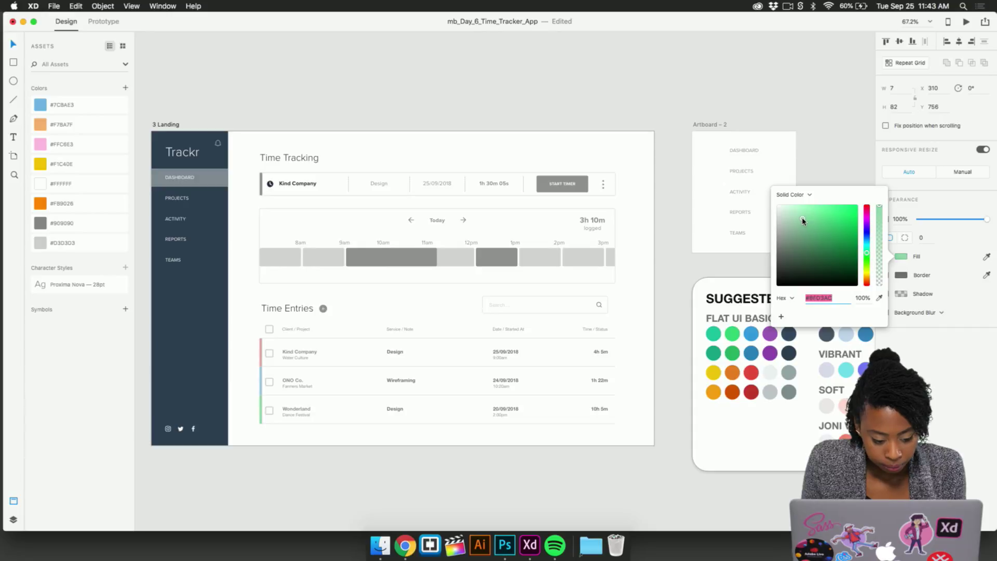
pyautogui.click(327, 459)
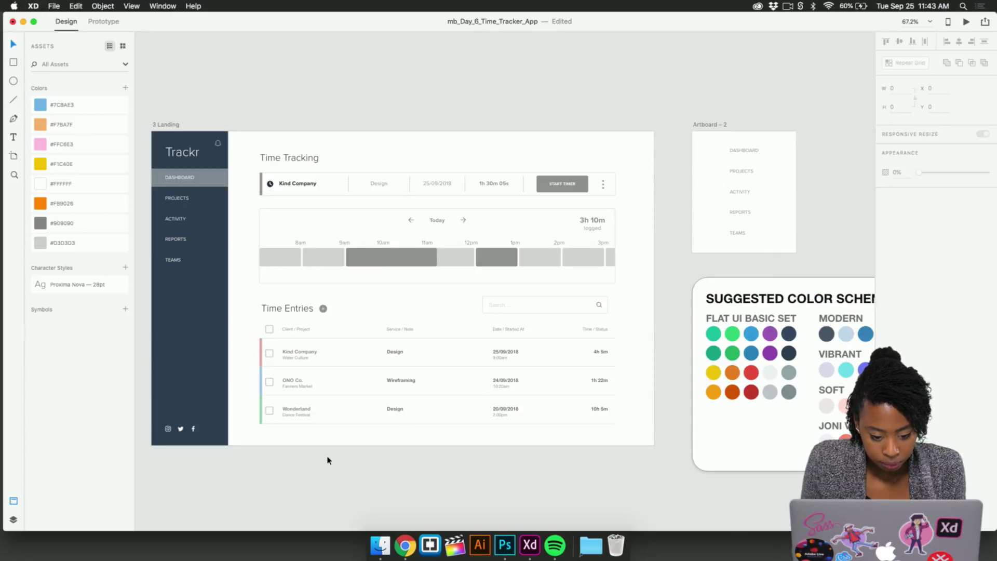
# Fill the side bar of the Time Tracking section's Kind Company row with the pale red sampled from the Kind Company entry bar.
pyautogui.hscroll(-3, 327, 459)
pyautogui.scroll(2, 327, 459)
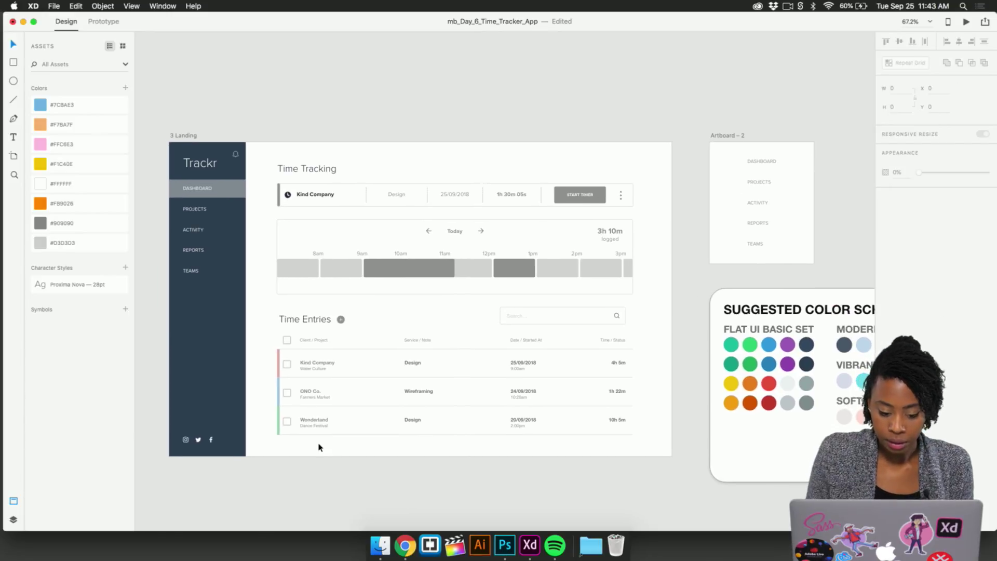
pyautogui.scroll(3, 278, 362)
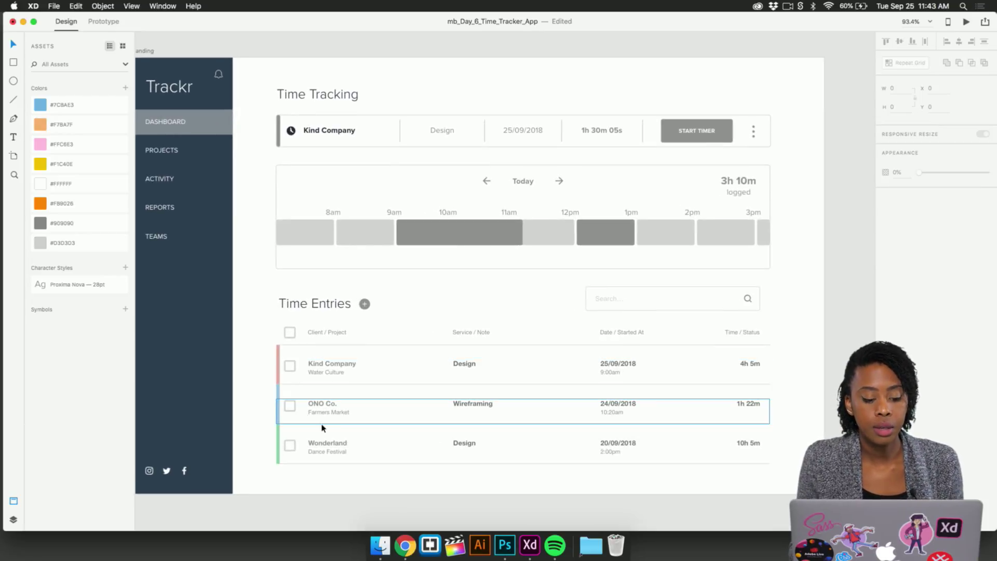
pyautogui.click(278, 354)
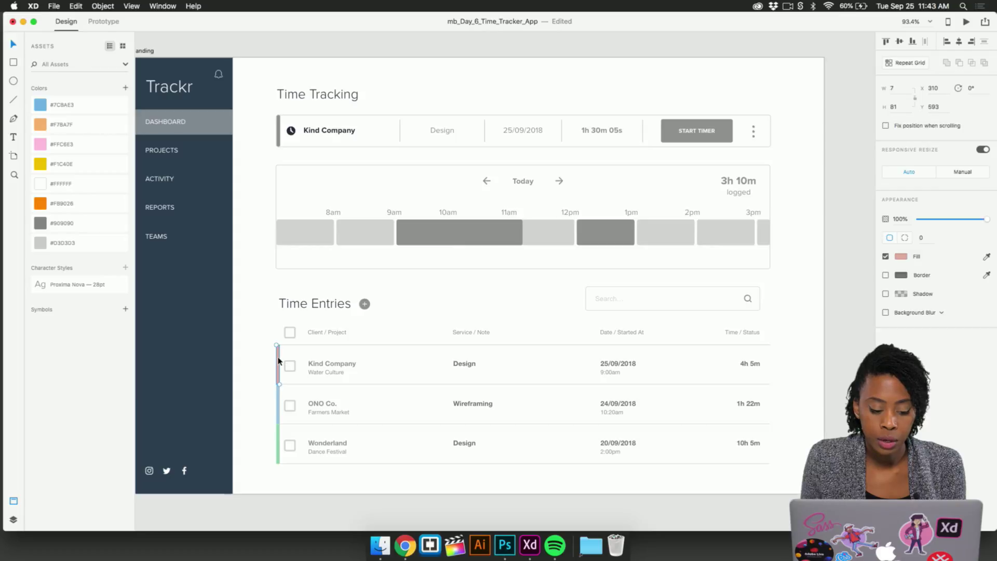
pyautogui.scroll(1, 277, 360)
pyautogui.scroll(1, 277, 358)
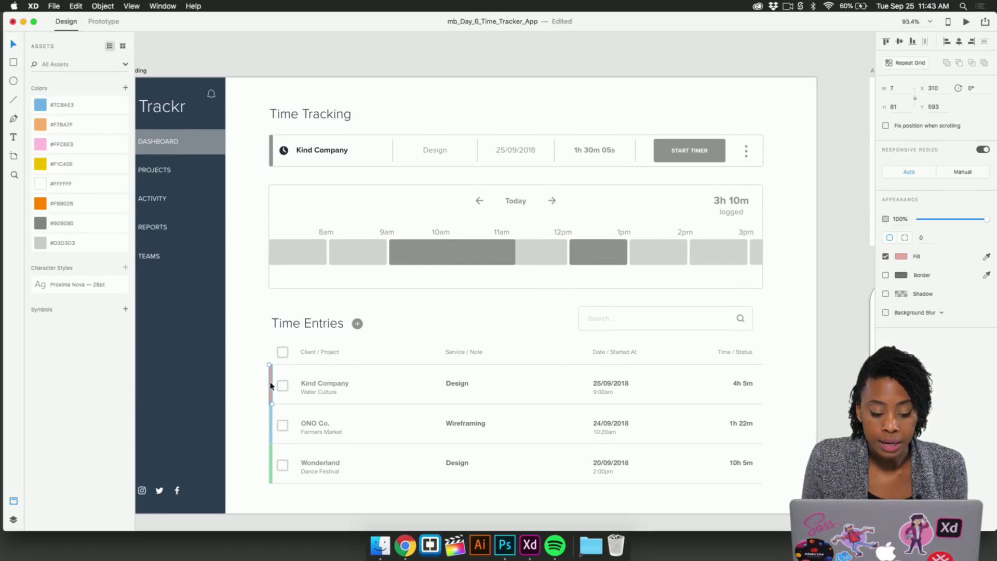
pyautogui.click(271, 155)
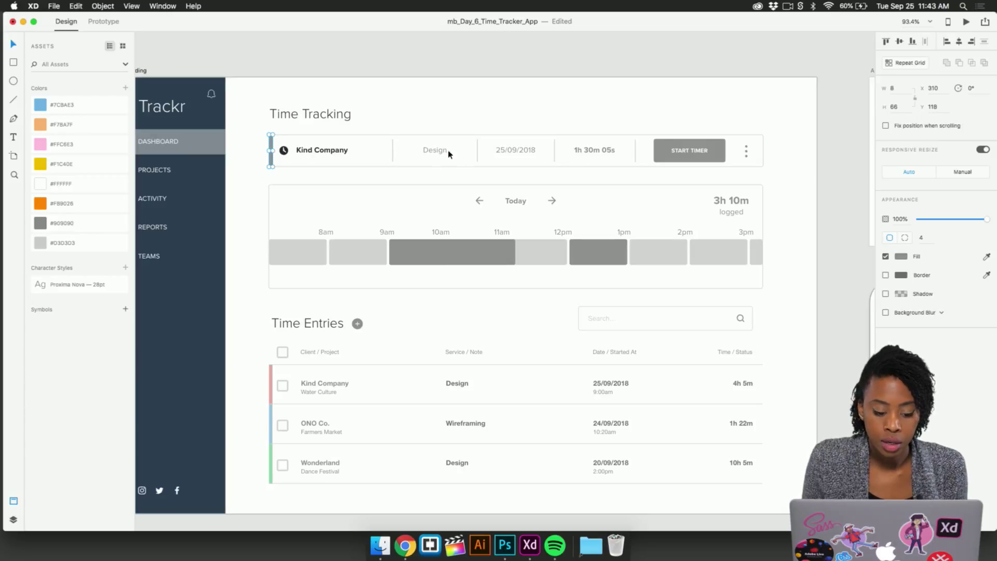
pyautogui.click(986, 257)
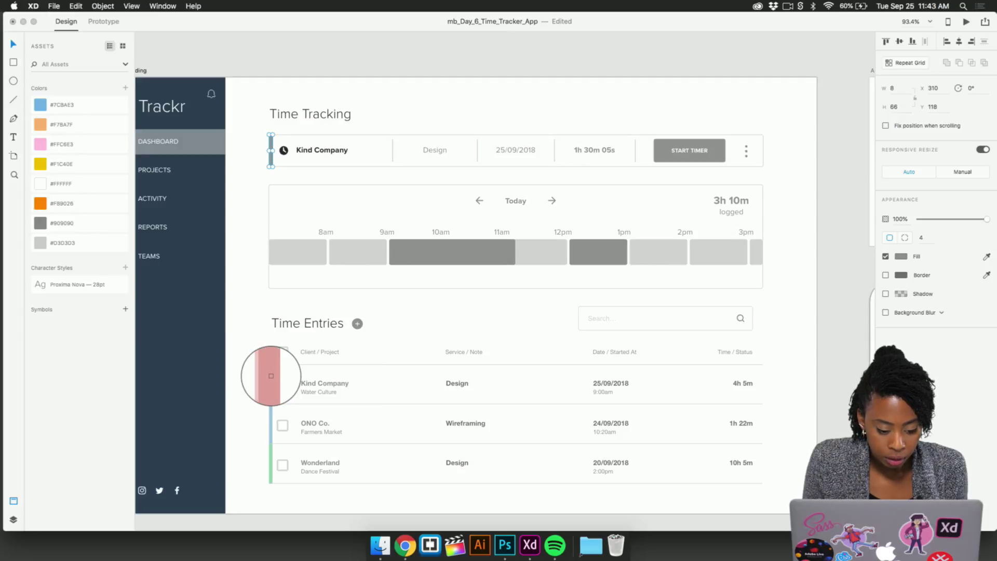
pyautogui.click(271, 375)
pyautogui.click(318, 151)
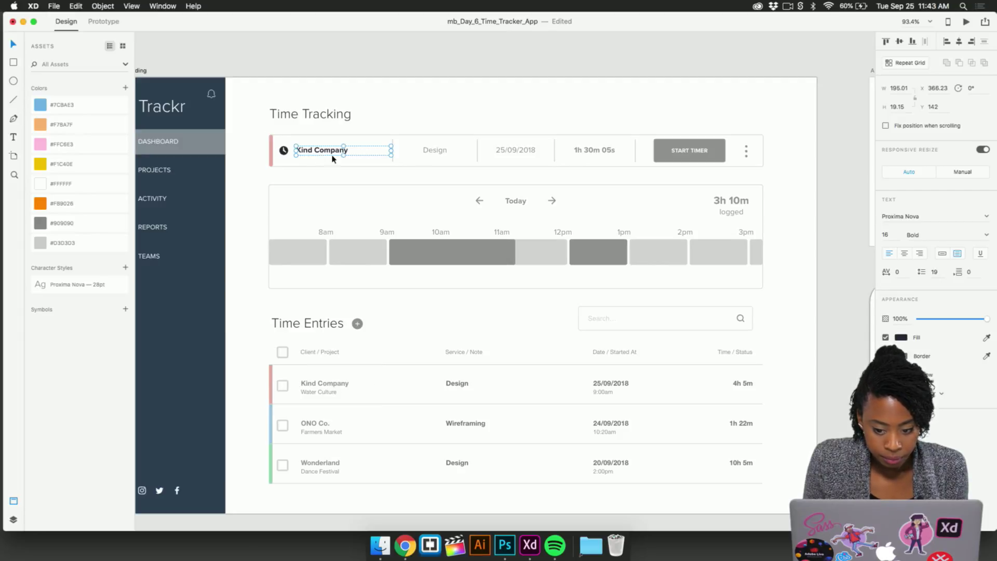
# Fill the dark 9am to 11am timeline block with the pale red sampled from the Kind Company entry bar.
pyautogui.click(471, 263)
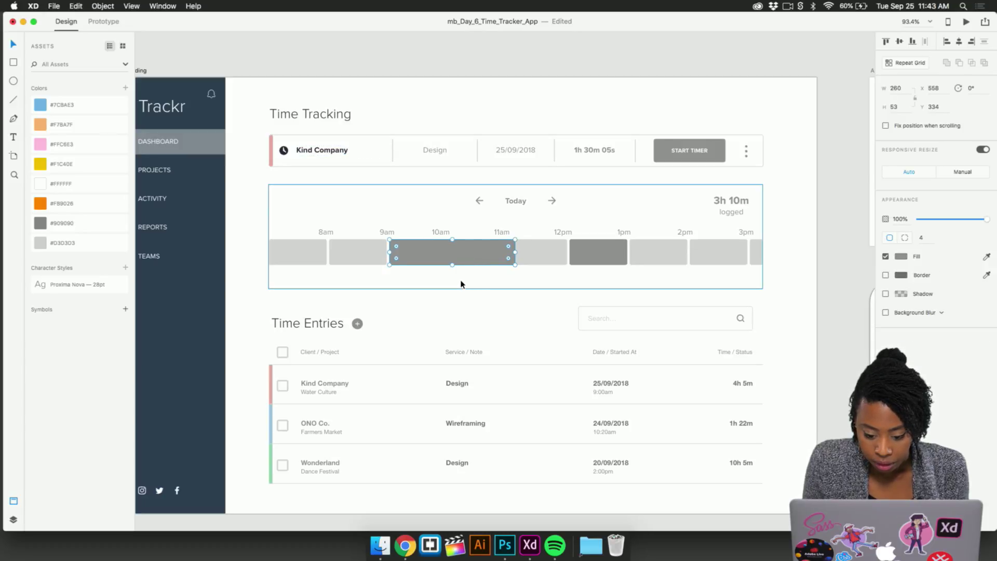
pyautogui.click(607, 396)
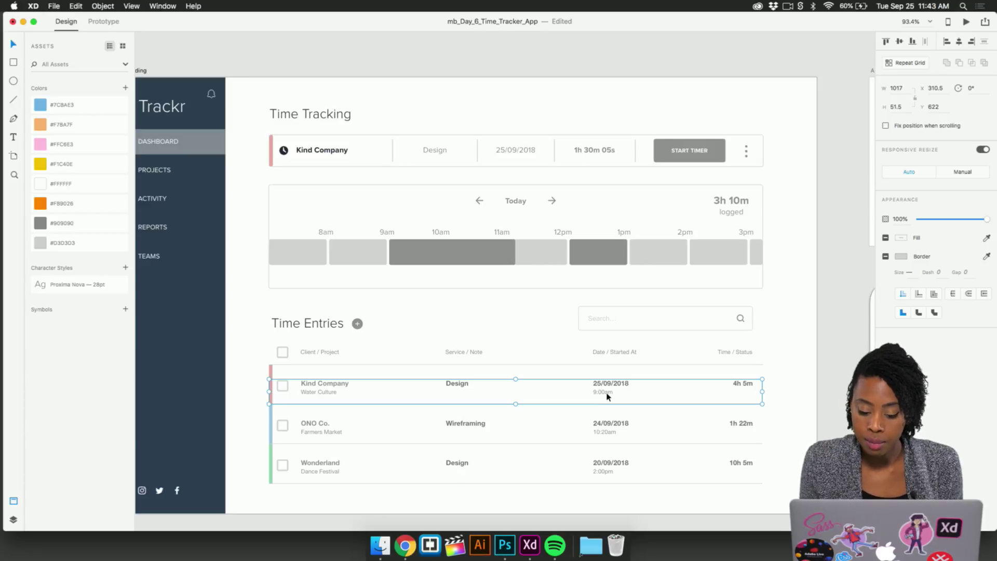
pyautogui.click(450, 254)
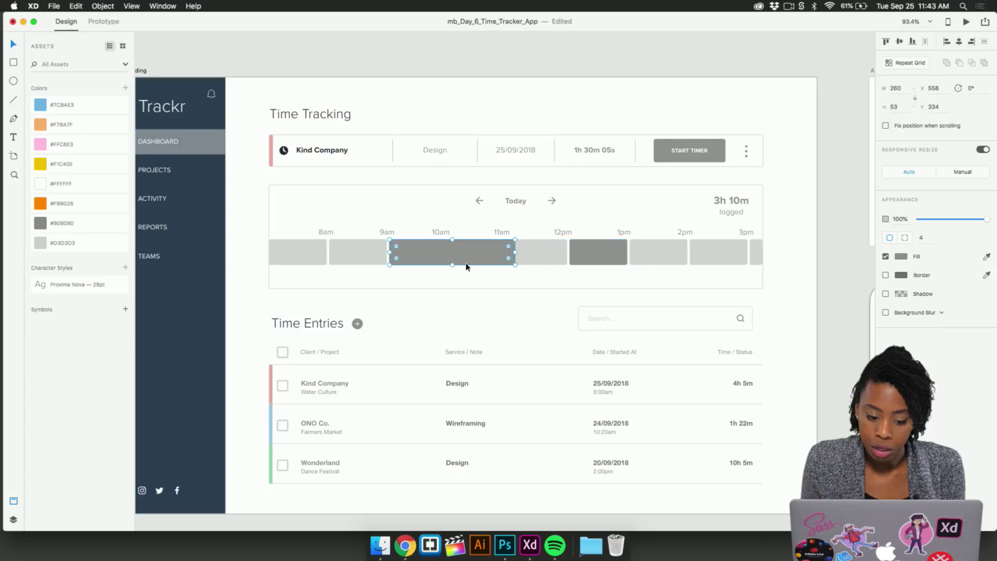
pyautogui.click(986, 257)
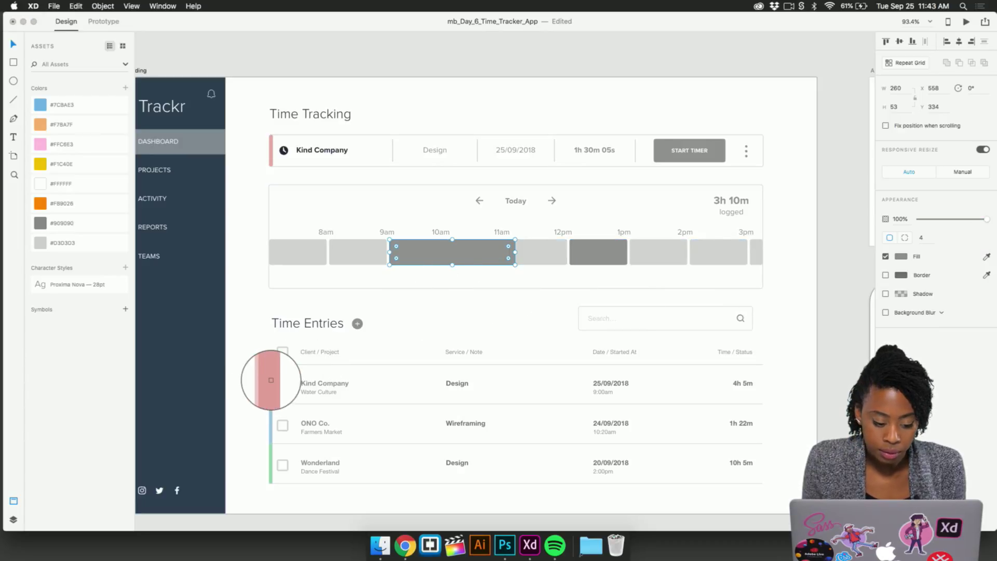
pyautogui.click(270, 384)
pyautogui.click(476, 227)
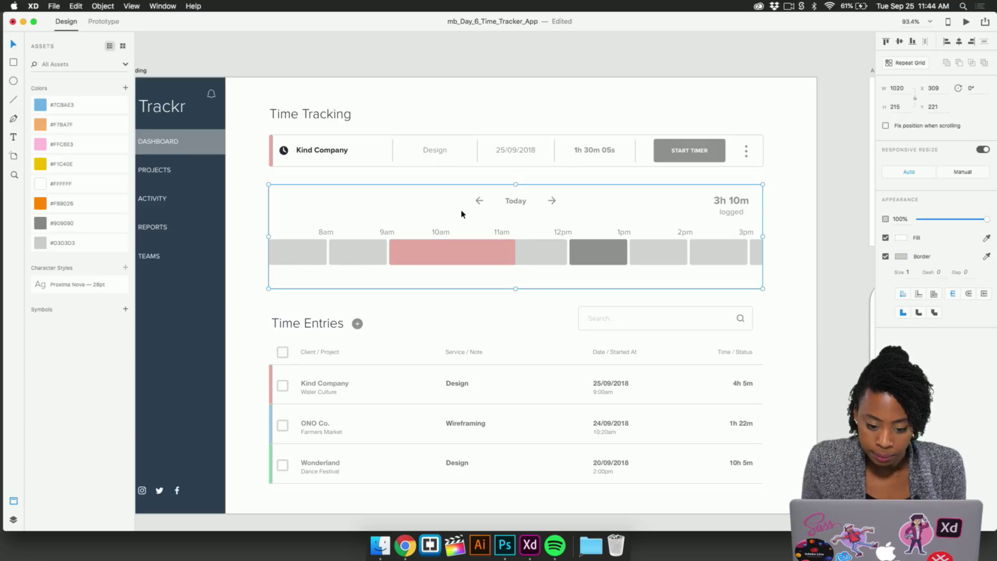
pyautogui.click(442, 319)
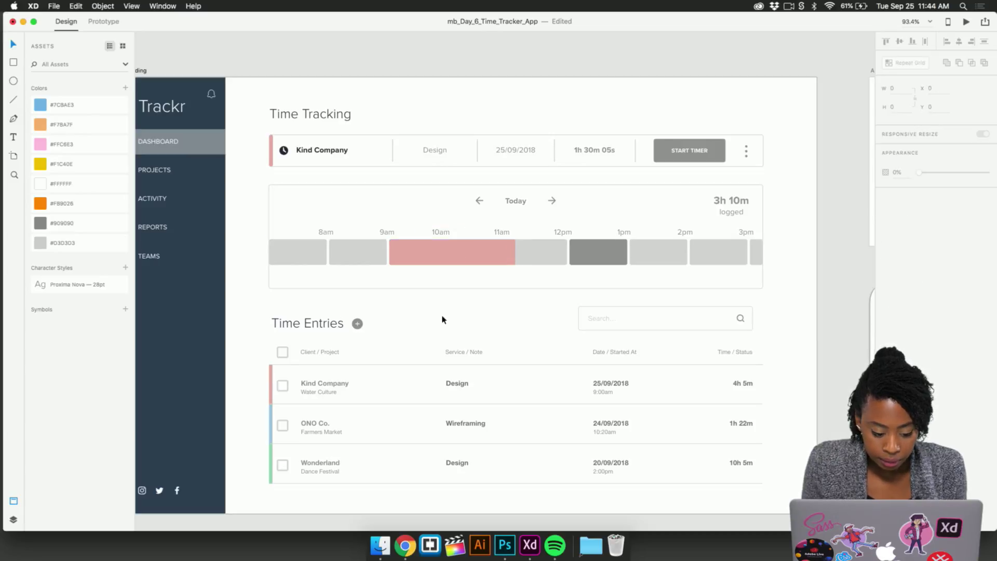
# Recolor the dark 12pm to 1pm timeline block to #D3D3D3 and make the block starting at 2pm 151 wide, reaching the timeline's edge.
pyautogui.click(583, 260)
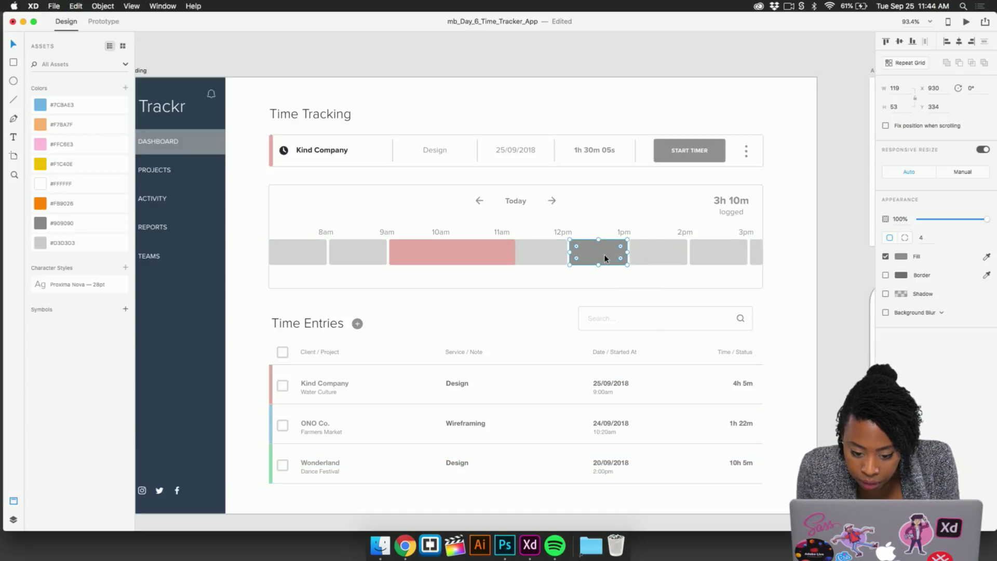
pyautogui.click(42, 248)
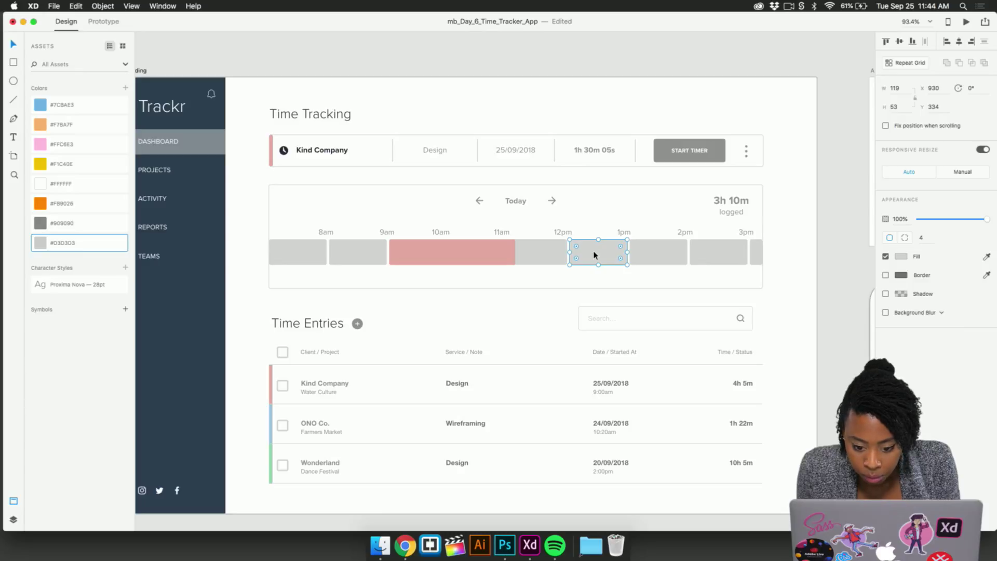
pyautogui.moveTo(595, 255); pyautogui.dragTo(762, 253)
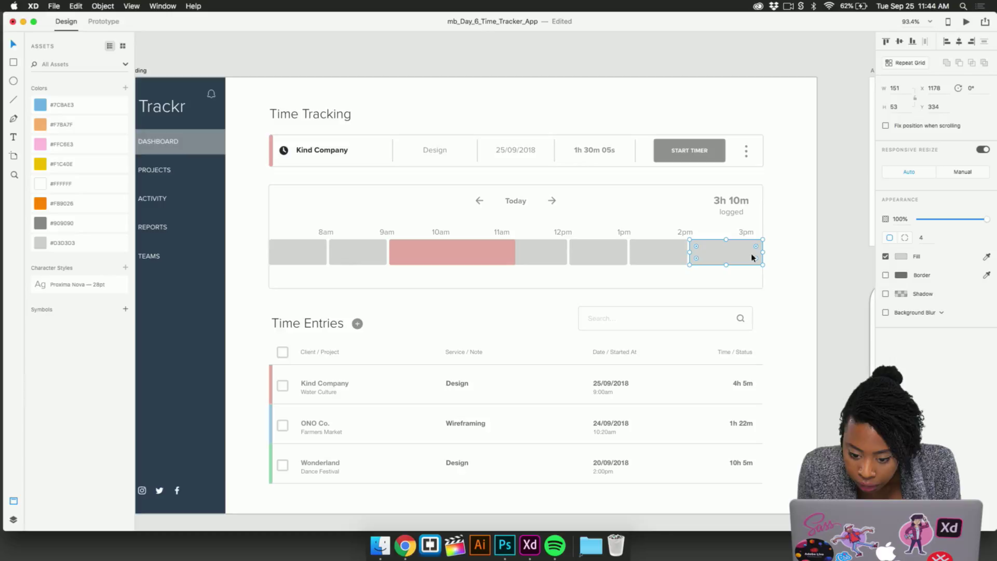
# Fill the 2pm to 3pm timeline block with the pale green sampled from the Wonderland entry bar.
pyautogui.click(987, 256)
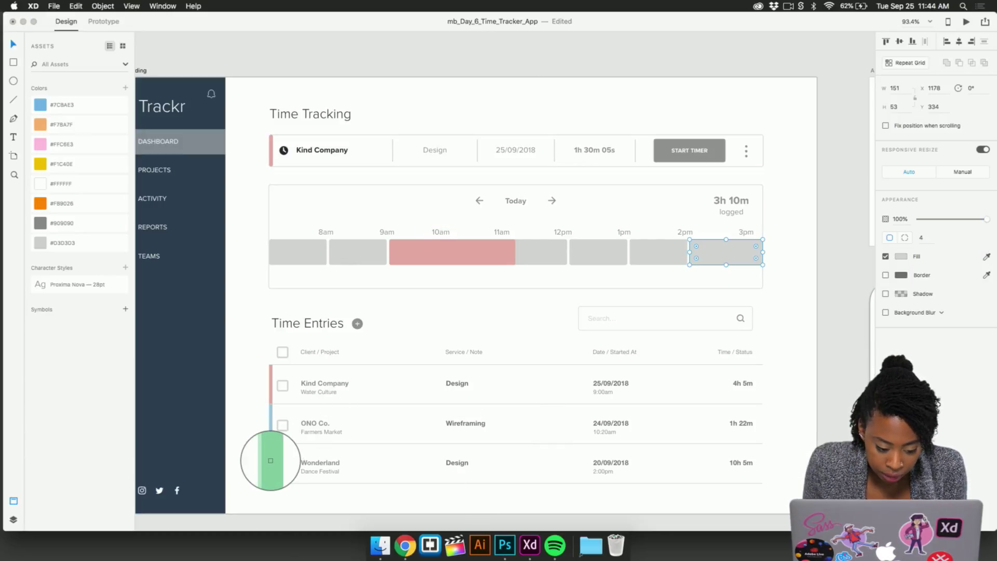
pyautogui.click(271, 460)
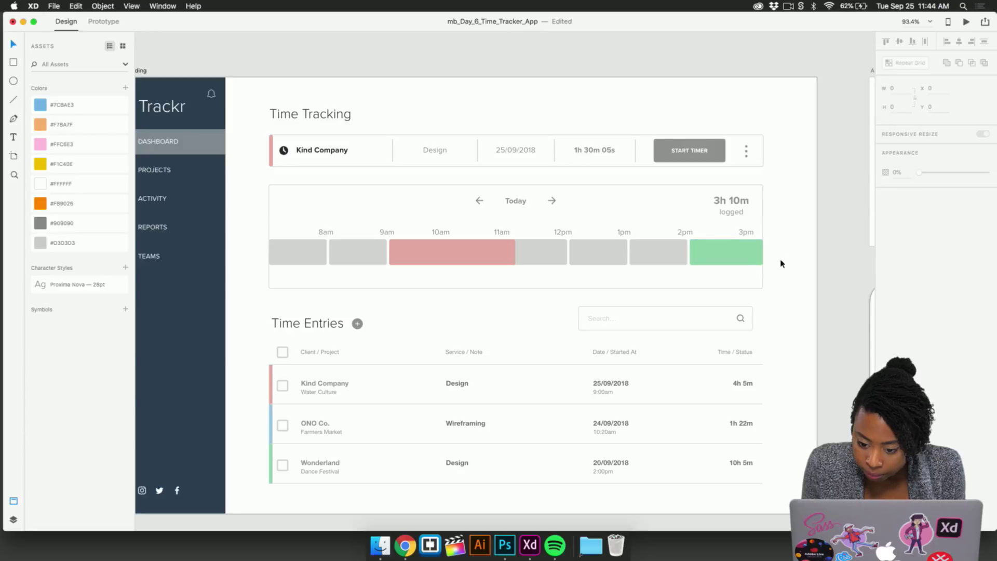
pyautogui.click(724, 254)
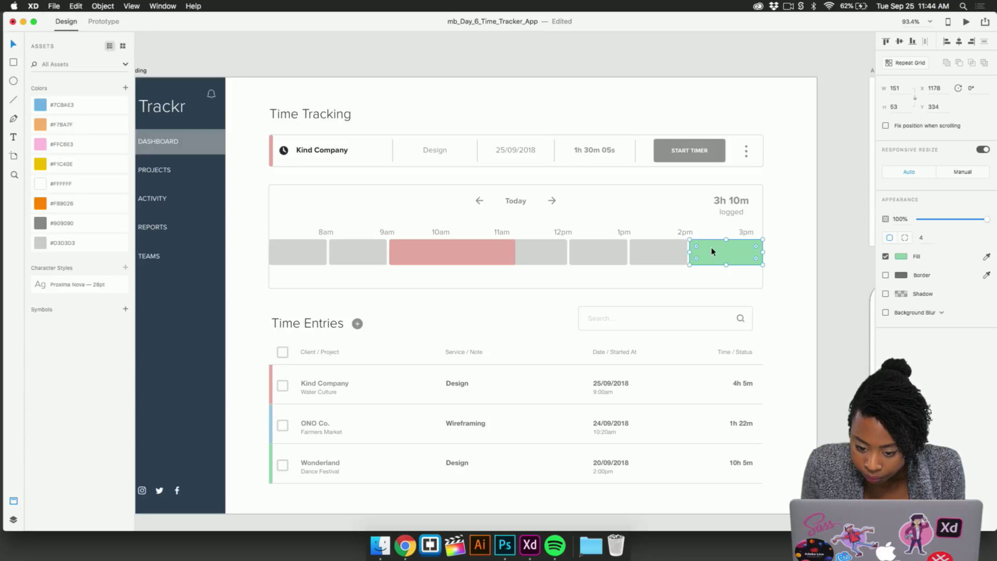
pyautogui.click(779, 254)
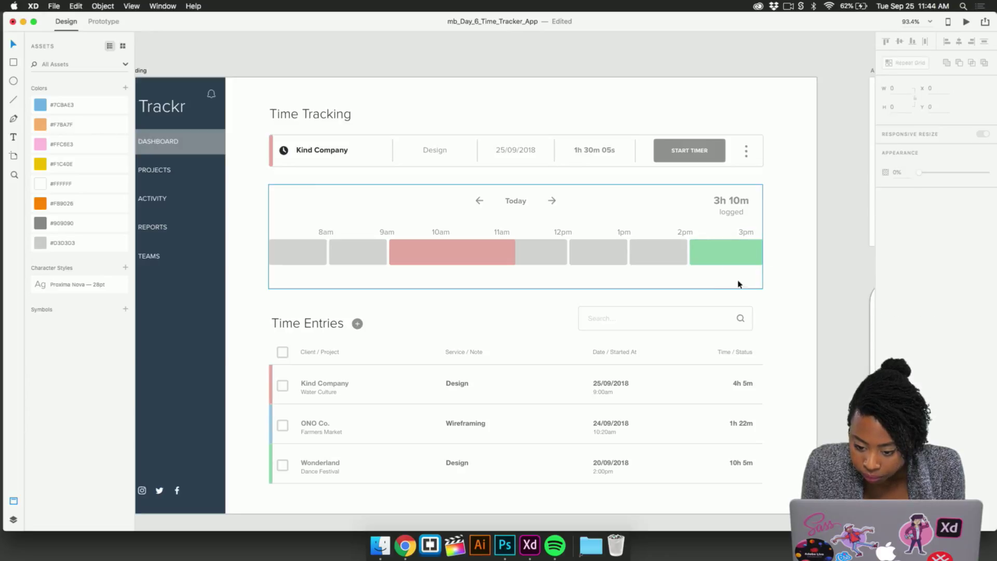
# Try to fill the whole Start Timer button group with the bright green from the Flat UI Basic Set's first row and undo it.
pyautogui.scroll(2, 572, 233)
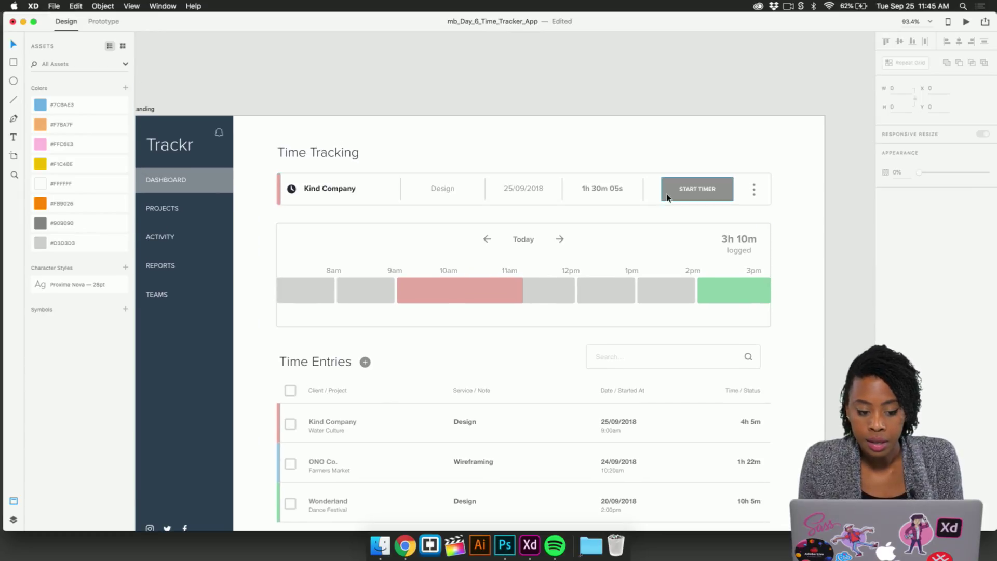
pyautogui.scroll(-5, 677, 200)
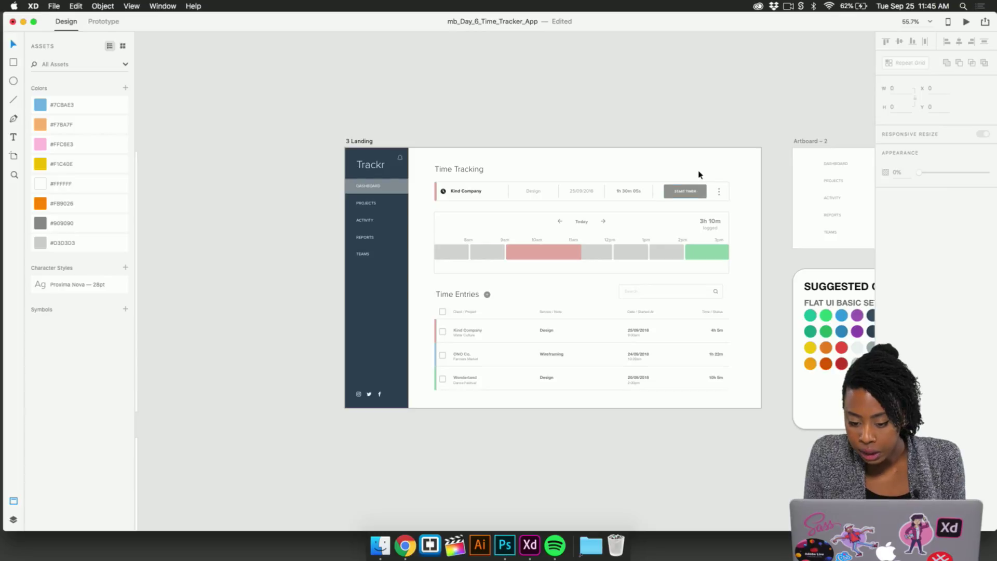
pyautogui.doubleClick(698, 184)
pyautogui.scroll(8, 699, 179)
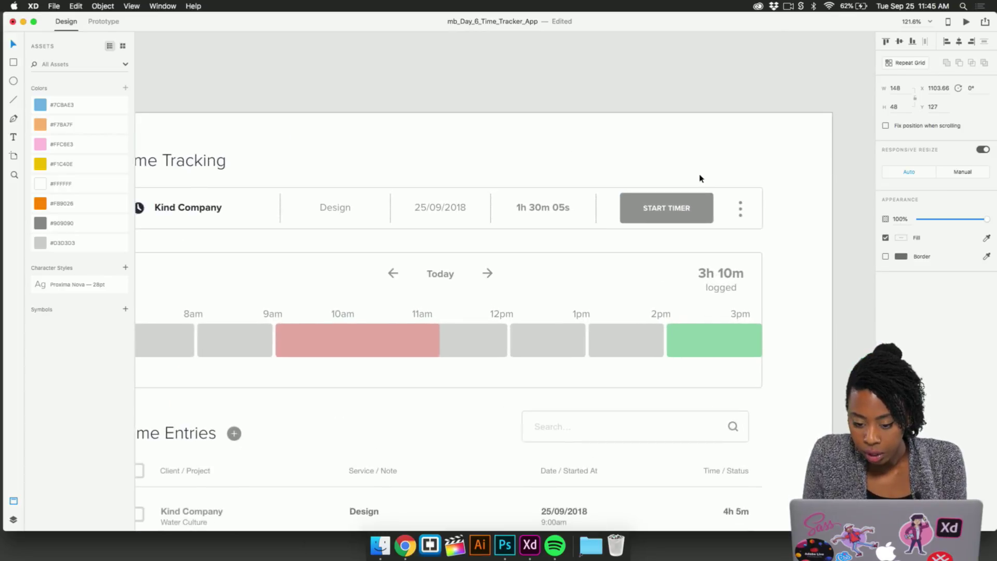
pyautogui.hscroll(4, 699, 178)
pyautogui.scroll(-3, 700, 179)
pyautogui.hscroll(3, 699, 179)
pyautogui.scroll(-1, 699, 179)
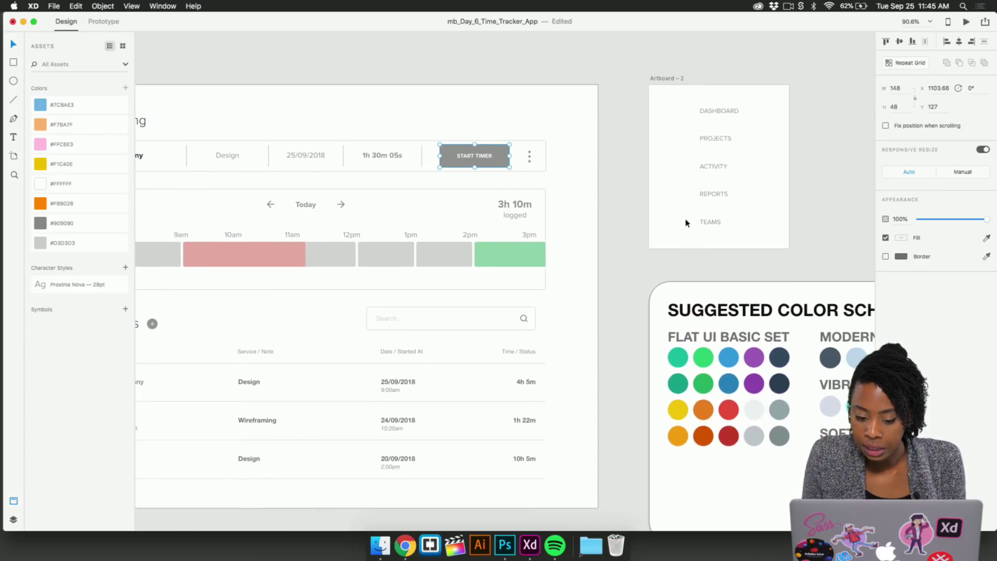
pyautogui.click(987, 239)
pyautogui.click(703, 359)
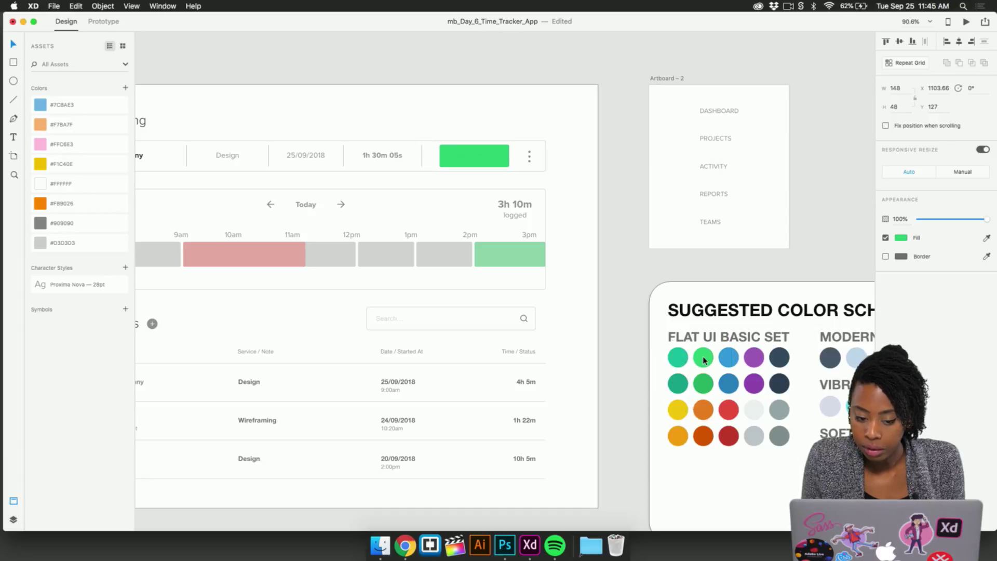
pyautogui.press('super+z')
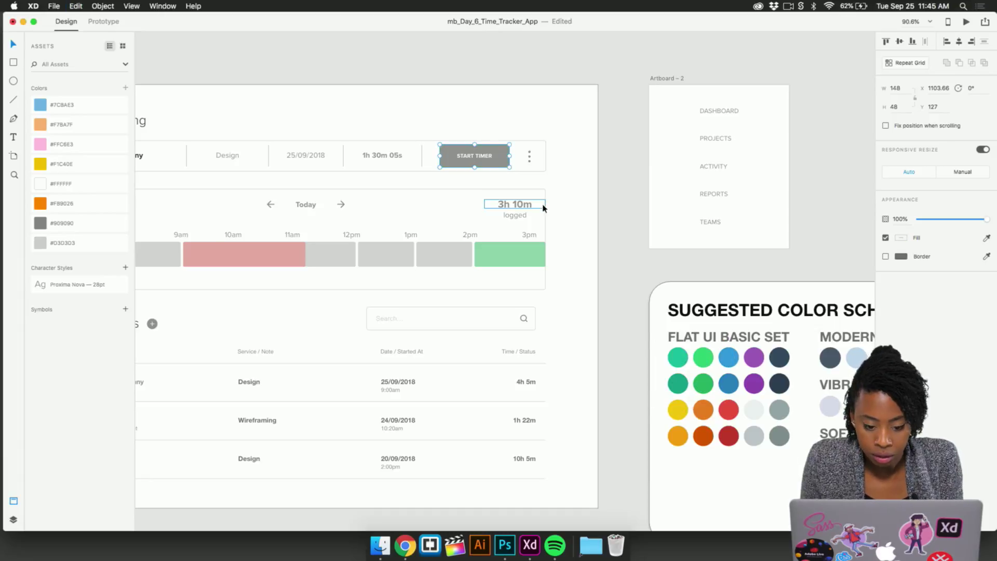
pyautogui.press('super+z')
# Fill only the background rectangle inside the Start Timer button with the bright green from the Flat UI Basic Set's first row.
pyautogui.doubleClick(497, 165)
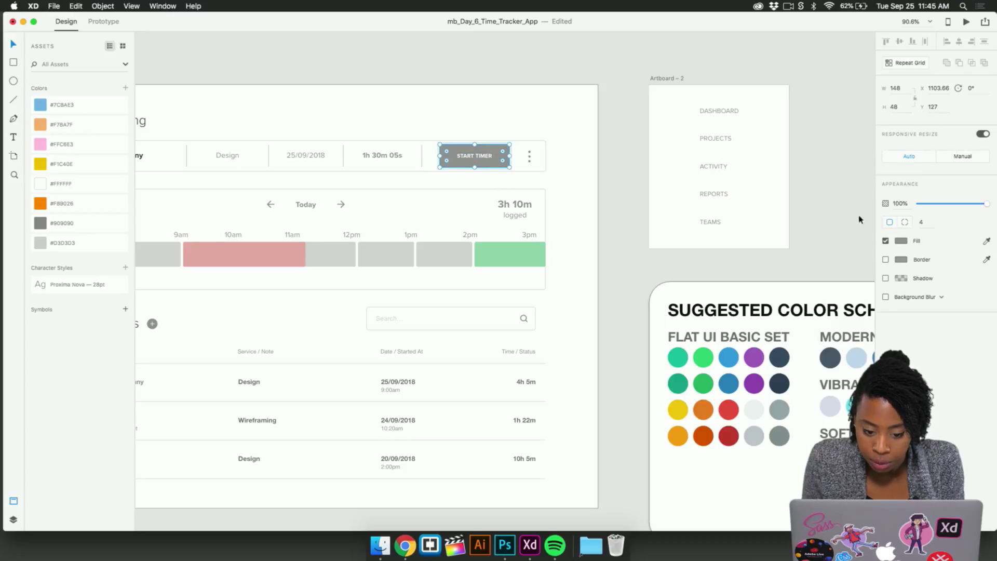
pyautogui.click(989, 242)
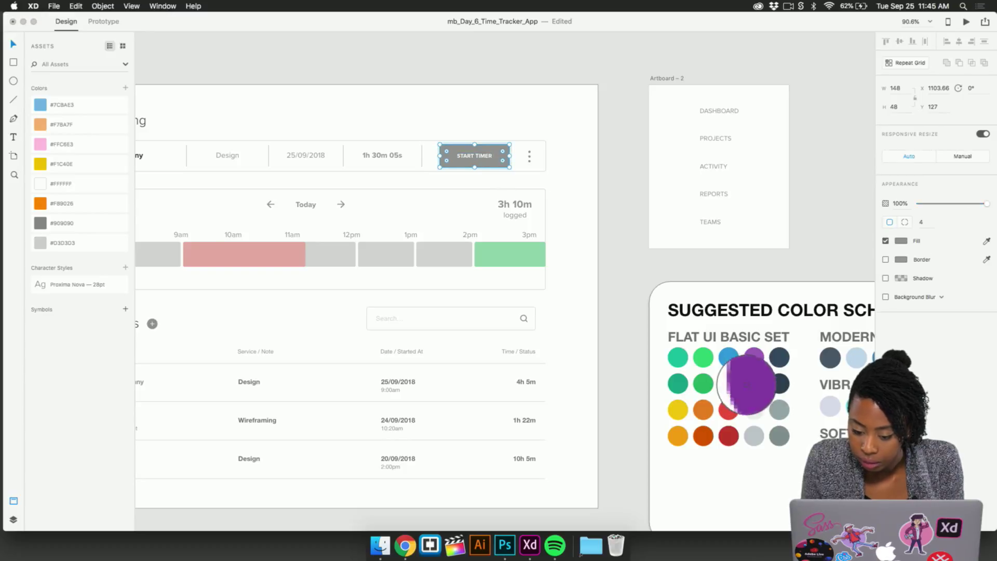
pyautogui.click(707, 358)
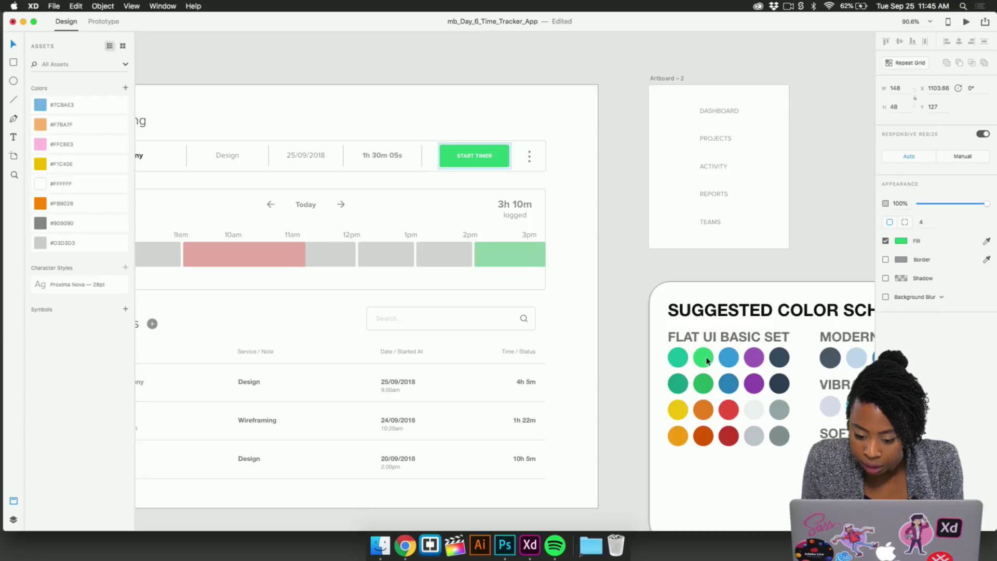
pyautogui.click(770, 256)
pyautogui.scroll(2, 528, 157)
pyautogui.hscroll(-3, 528, 157)
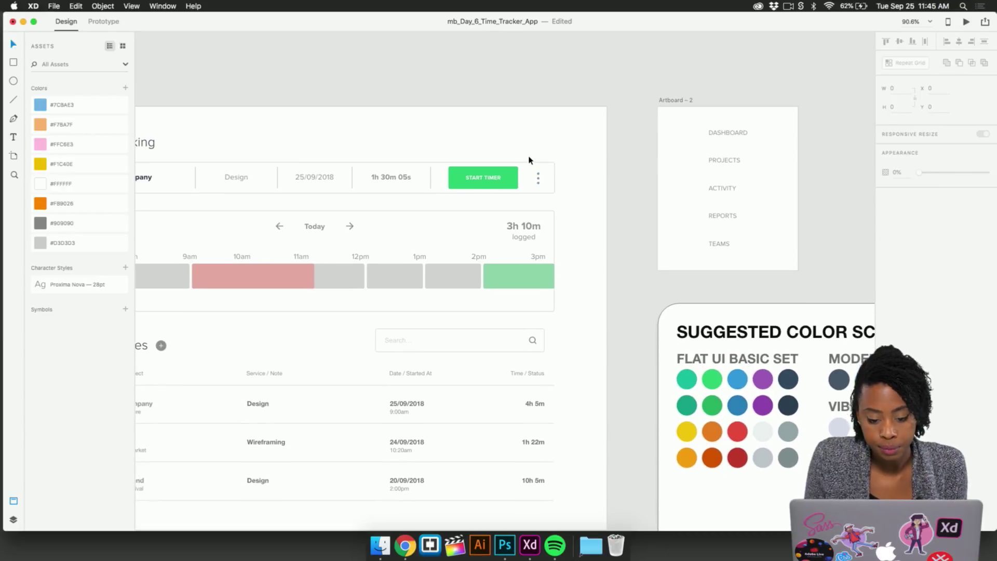
# Examine the 3 Landing artboard's recolored elements up close and compare them with the suggested color schemes.
pyautogui.scroll(-3, 529, 159)
pyautogui.hscroll(-2, 529, 159)
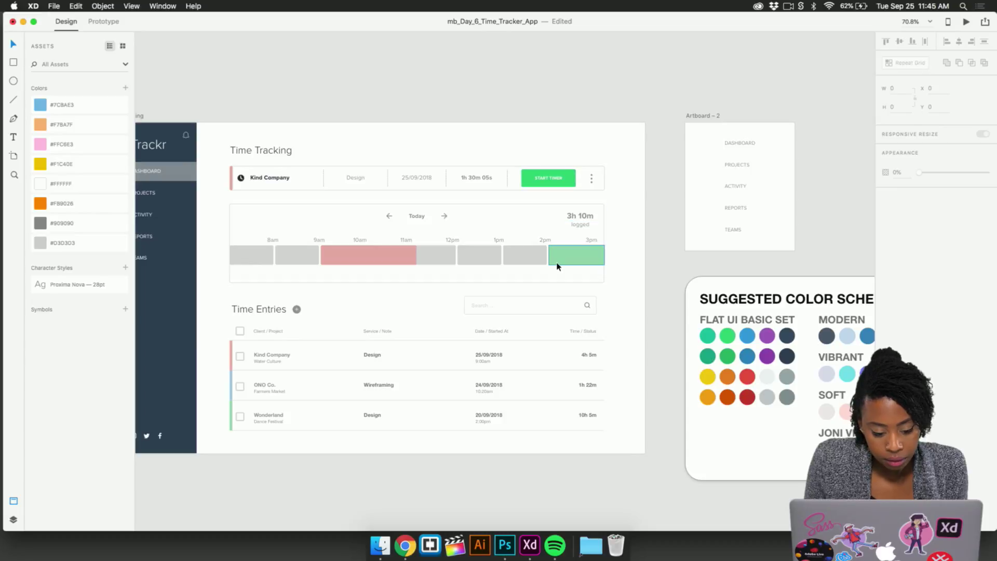
pyautogui.hscroll(-1, 557, 266)
pyautogui.scroll(2, 592, 264)
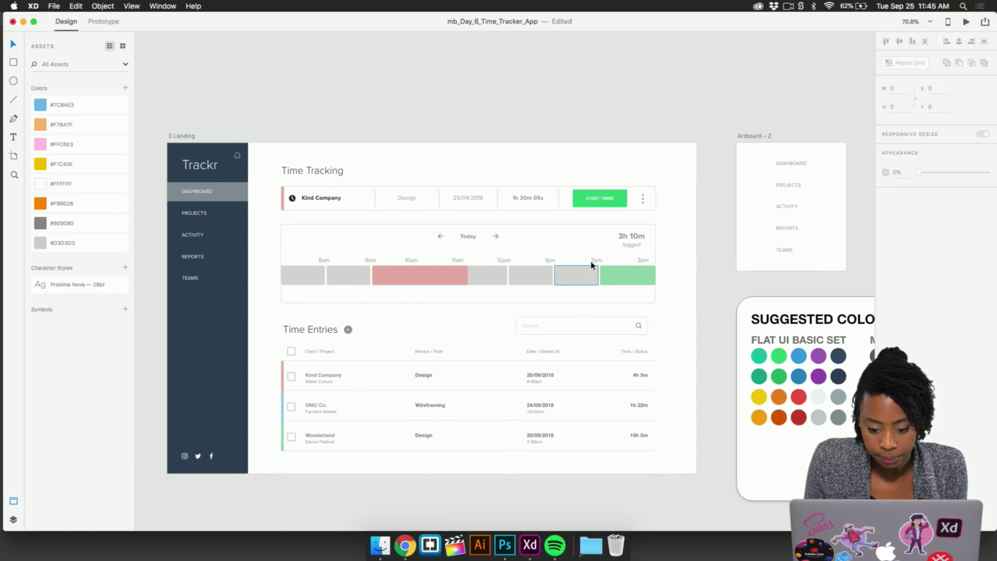
pyautogui.scroll(3, 574, 162)
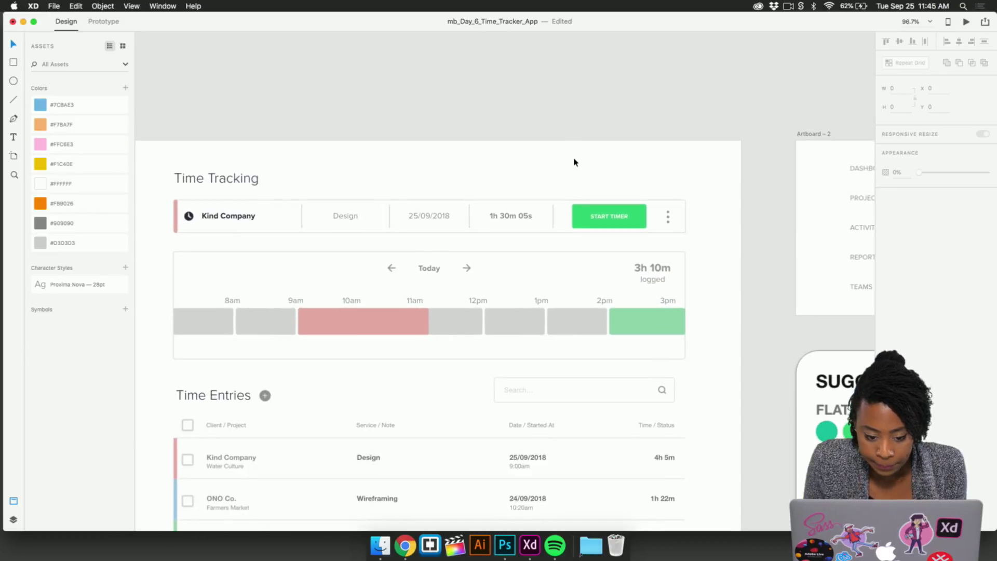
pyautogui.hscroll(-3, 541, 171)
pyautogui.scroll(-2, 540, 172)
pyautogui.hscroll(1, 540, 170)
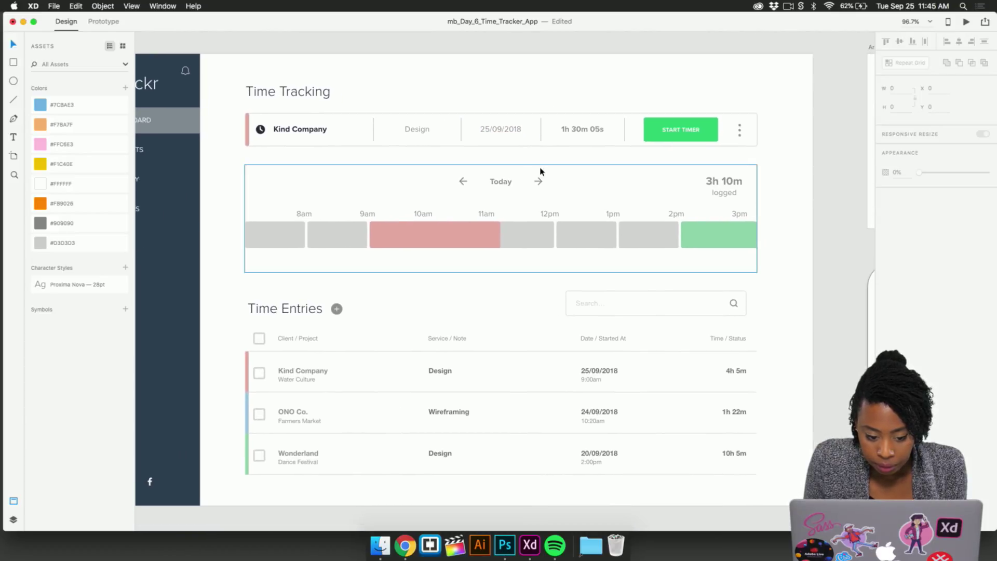
pyautogui.scroll(2, 287, 293)
pyautogui.hscroll(1, 286, 294)
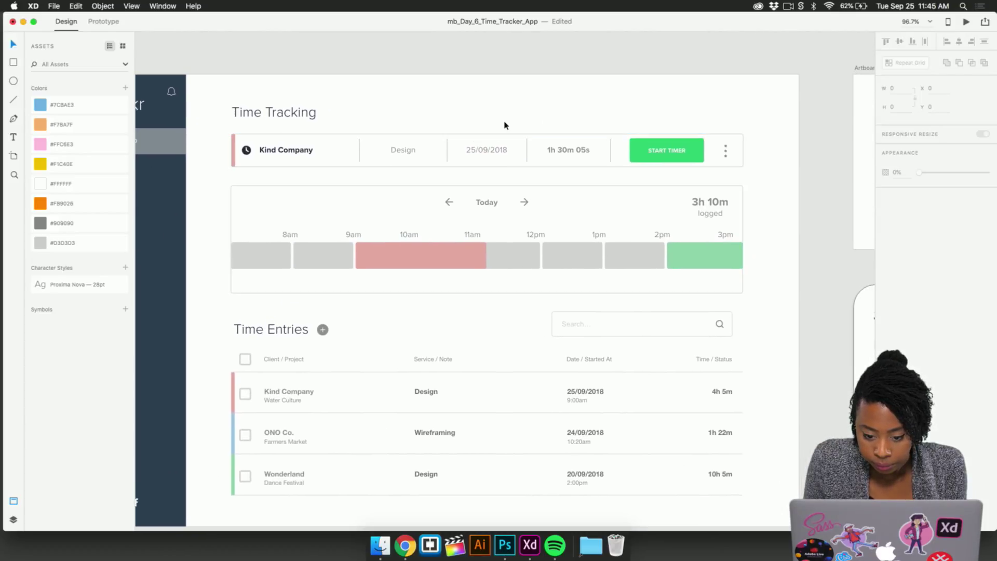
pyautogui.scroll(-3, 502, 125)
pyautogui.hscroll(5, 503, 125)
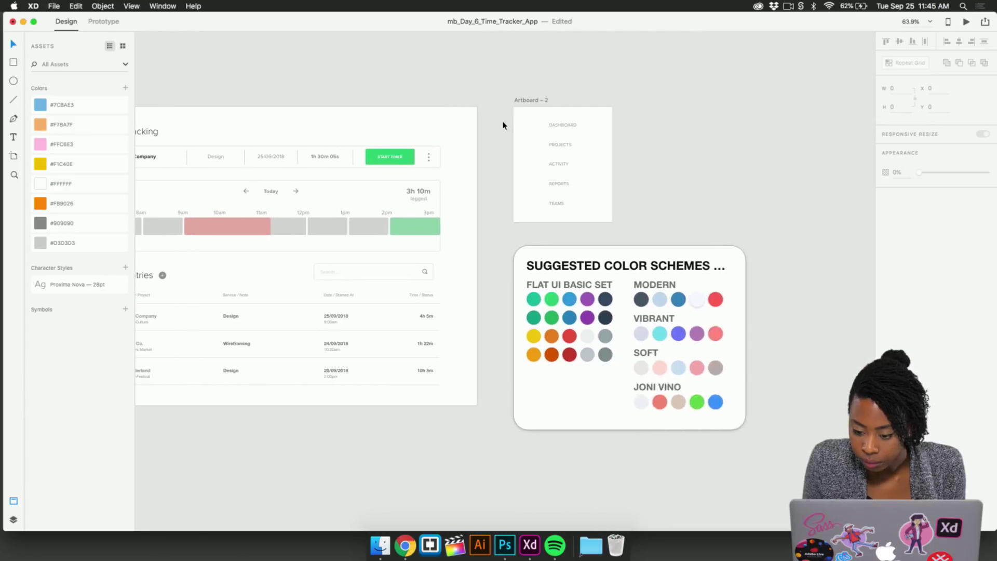
pyautogui.hscroll(-5, 502, 125)
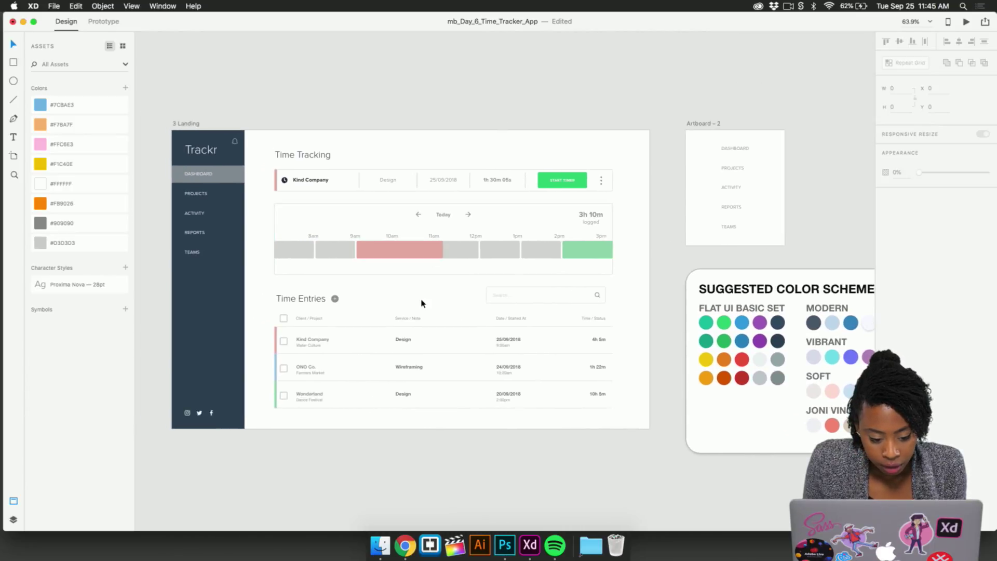
pyautogui.hscroll(-1, 423, 304)
pyautogui.scroll(1, 423, 304)
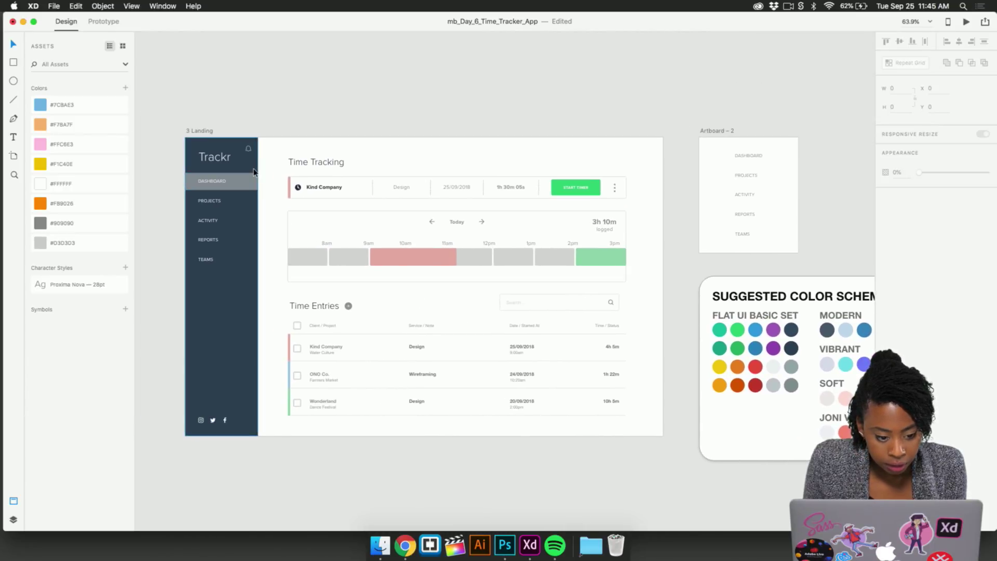
pyautogui.scroll(2, 254, 170)
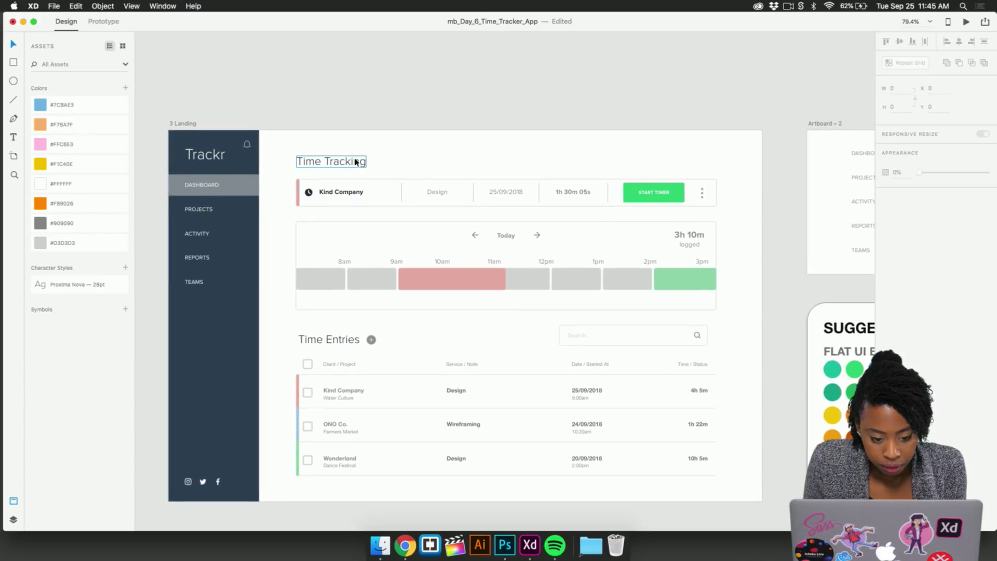
pyautogui.scroll(-1, 356, 162)
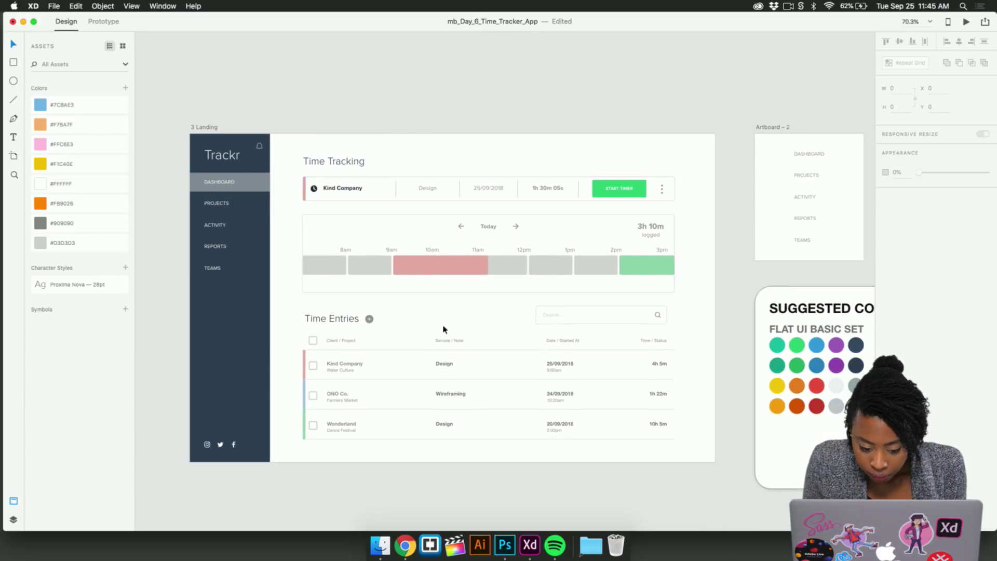
# Fill the circle of the plus icon beside the Time Entries heading with the bright green sampled from the Start Timer button.
pyautogui.click(445, 367)
pyautogui.scroll(-1, 472, 395)
pyautogui.hscroll(1, 472, 394)
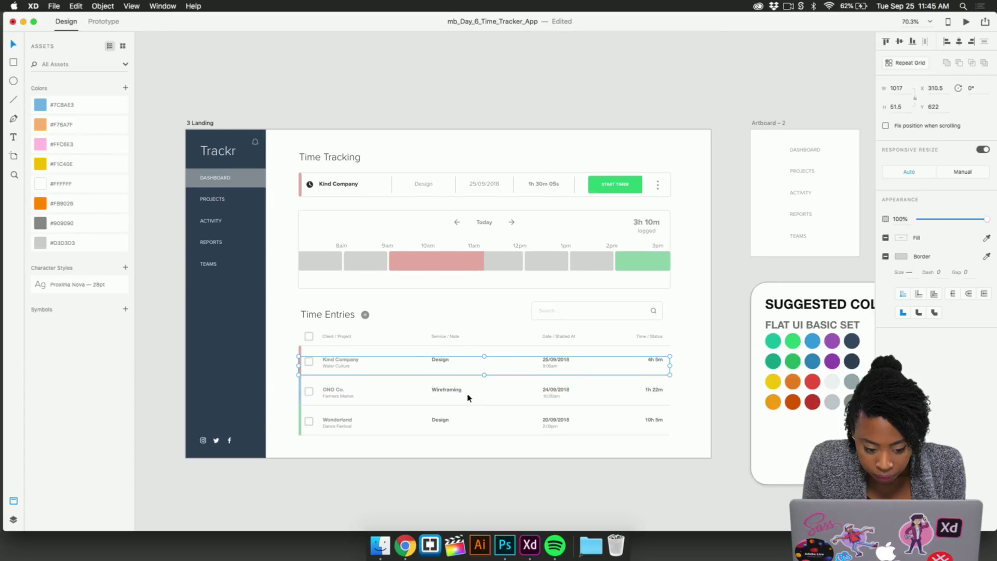
pyautogui.scroll(5, 365, 315)
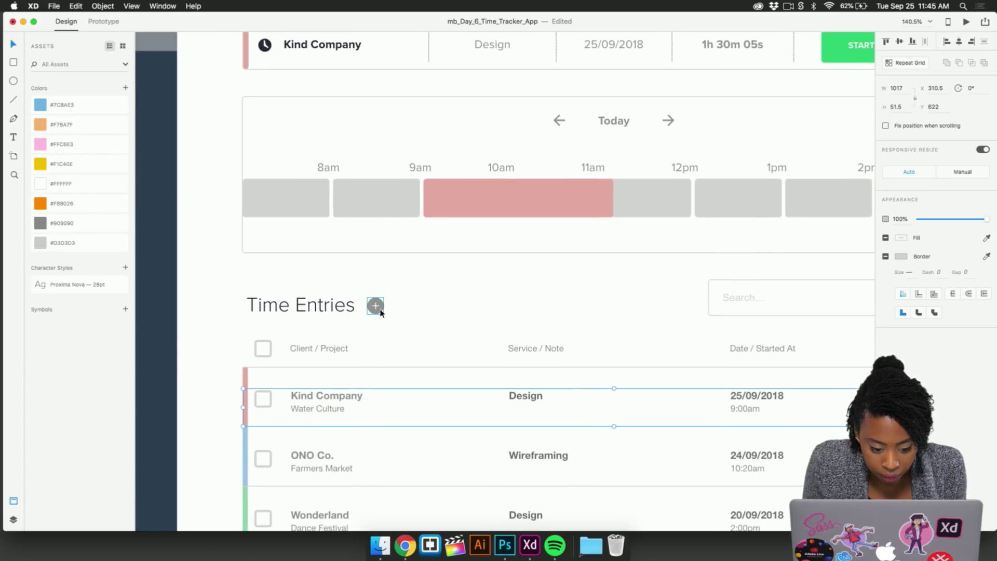
pyautogui.click(378, 309)
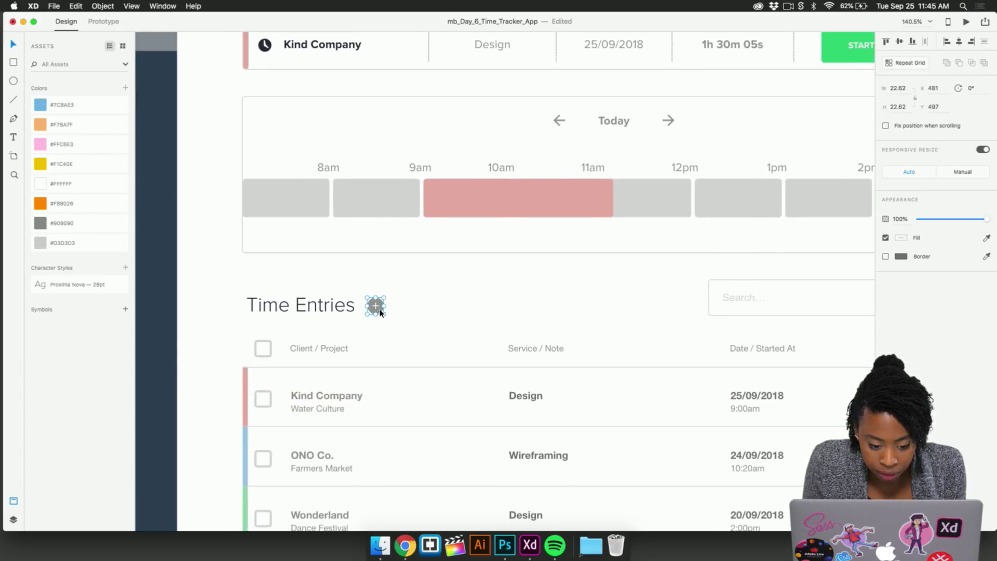
pyautogui.doubleClick(380, 312)
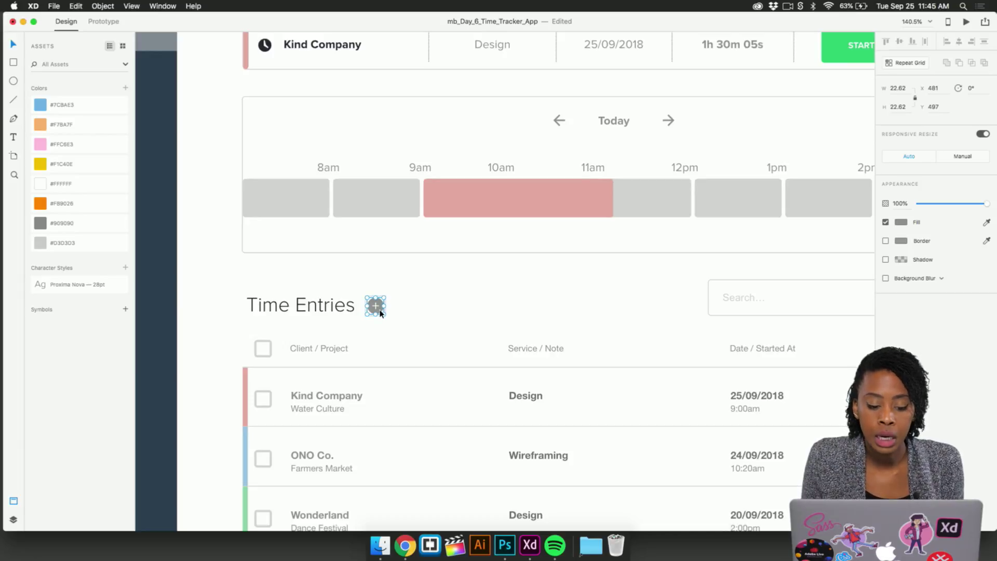
pyautogui.scroll(-2, 380, 313)
pyautogui.hscroll(3, 380, 312)
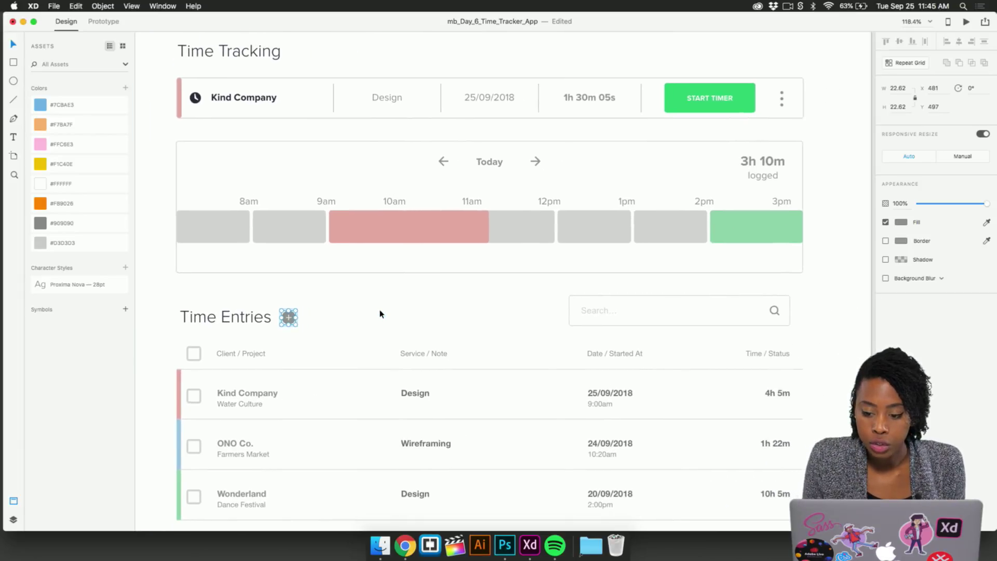
pyautogui.click(987, 223)
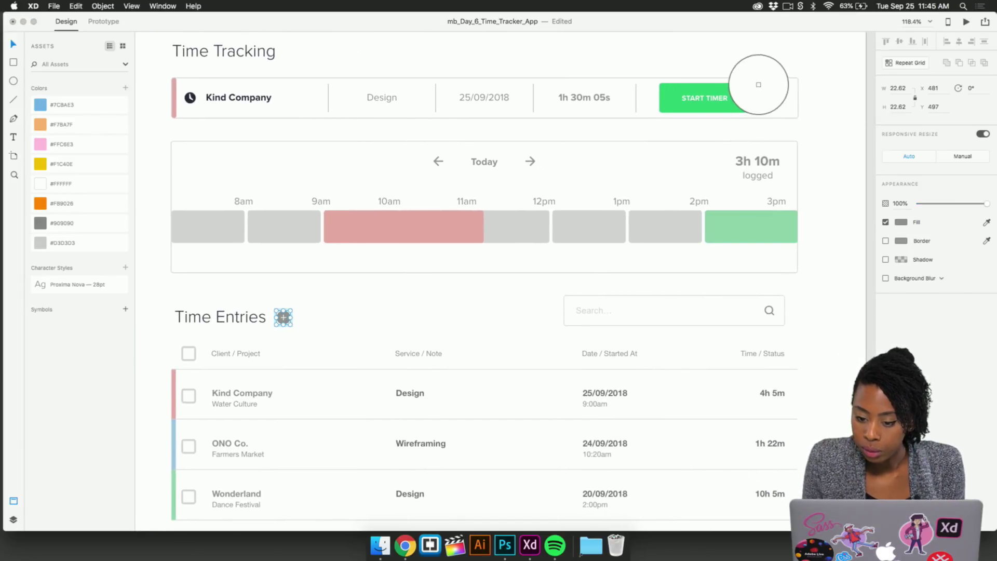
pyautogui.click(734, 101)
pyautogui.click(349, 316)
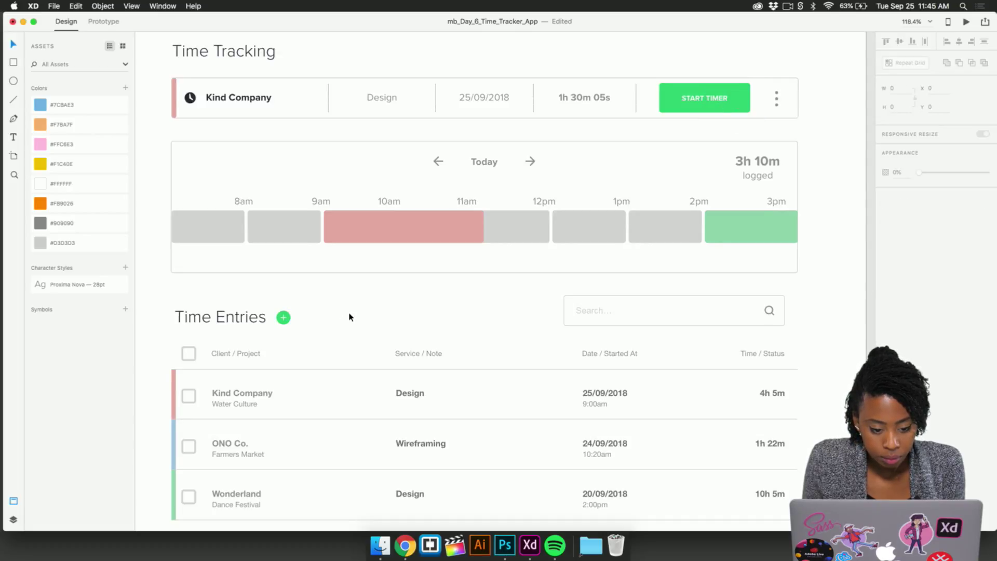
# Review the complete 3 Landing artboard, checking the sidebar, timer row, timeline and time entries together.
pyautogui.scroll(-3, 349, 316)
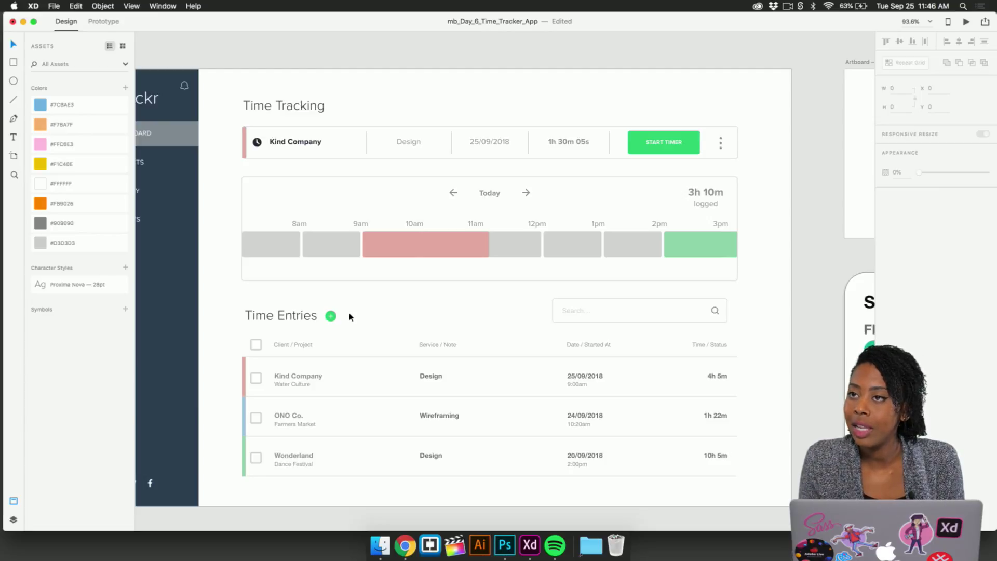
pyautogui.hscroll(-3, 475, 314)
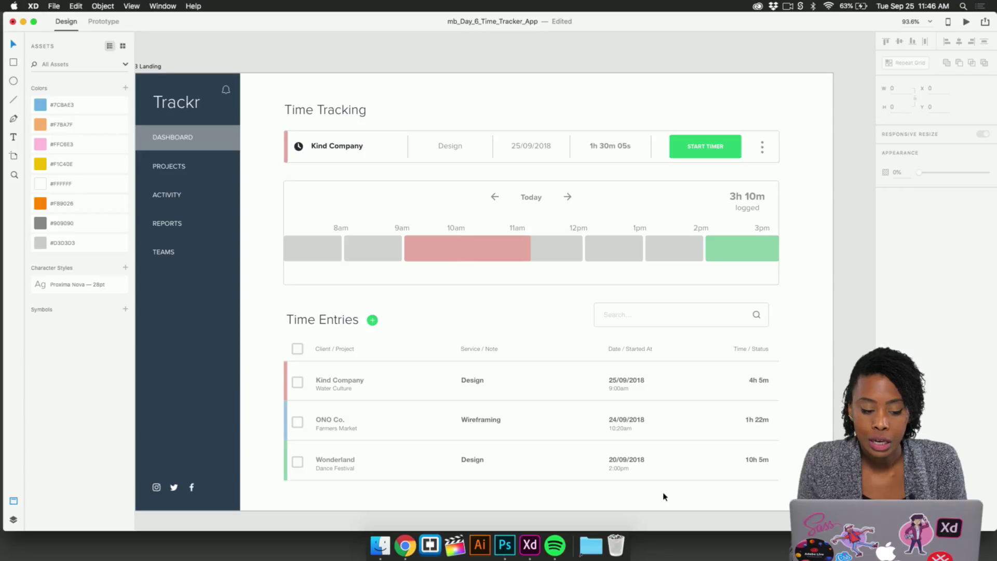
pyautogui.scroll(-2, 663, 497)
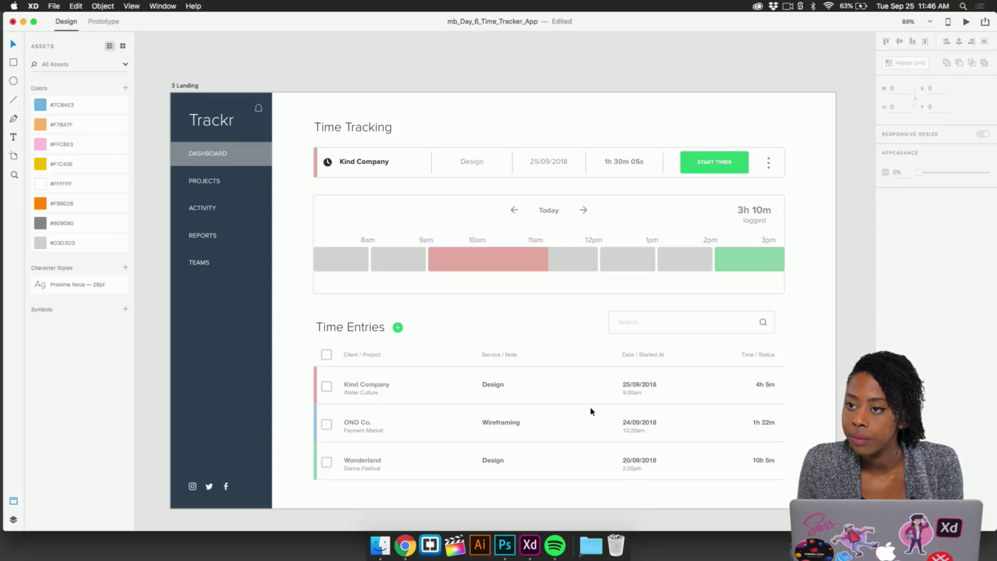
pyautogui.scroll(-2, 591, 412)
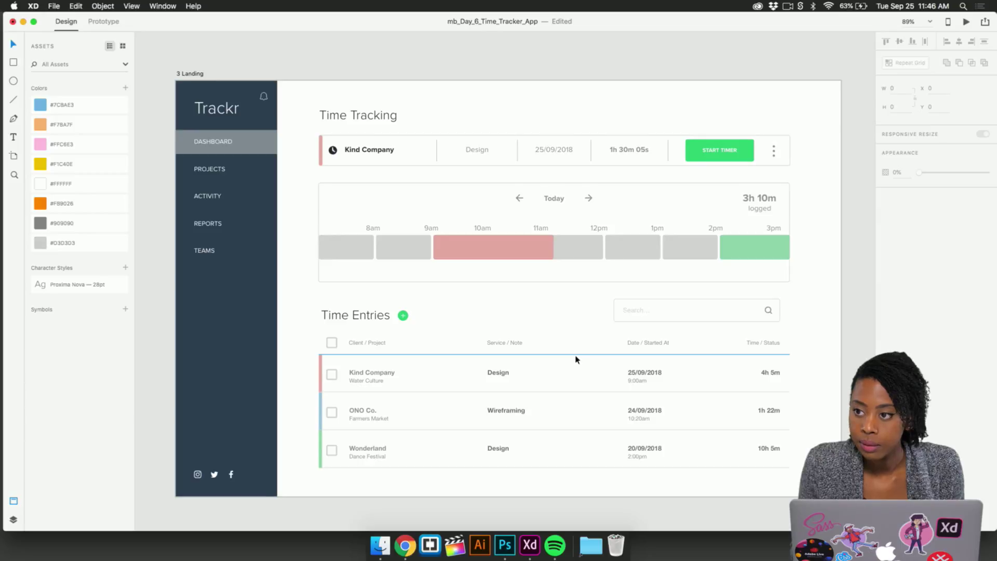
pyautogui.scroll(-3, 575, 359)
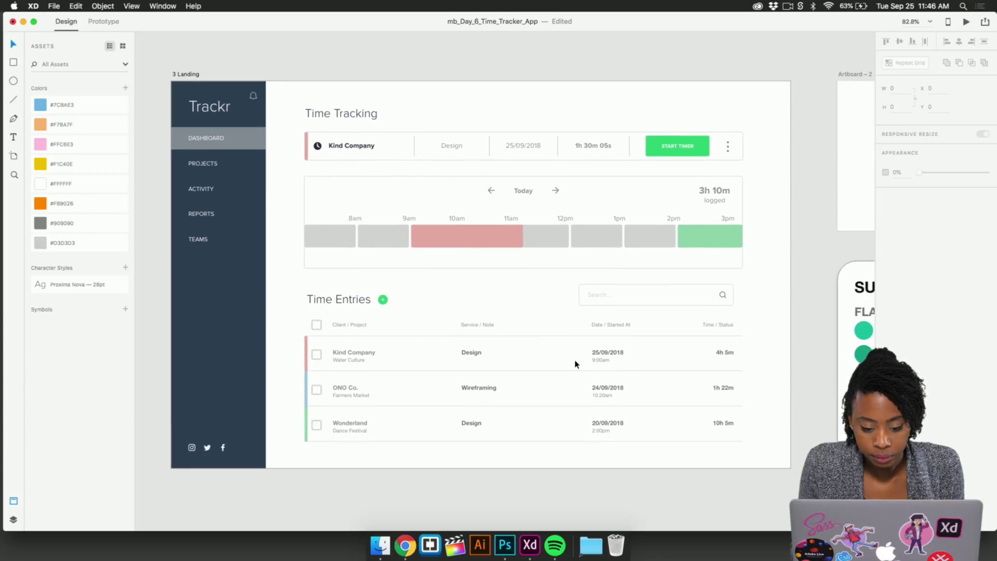
pyautogui.scroll(-3, 575, 364)
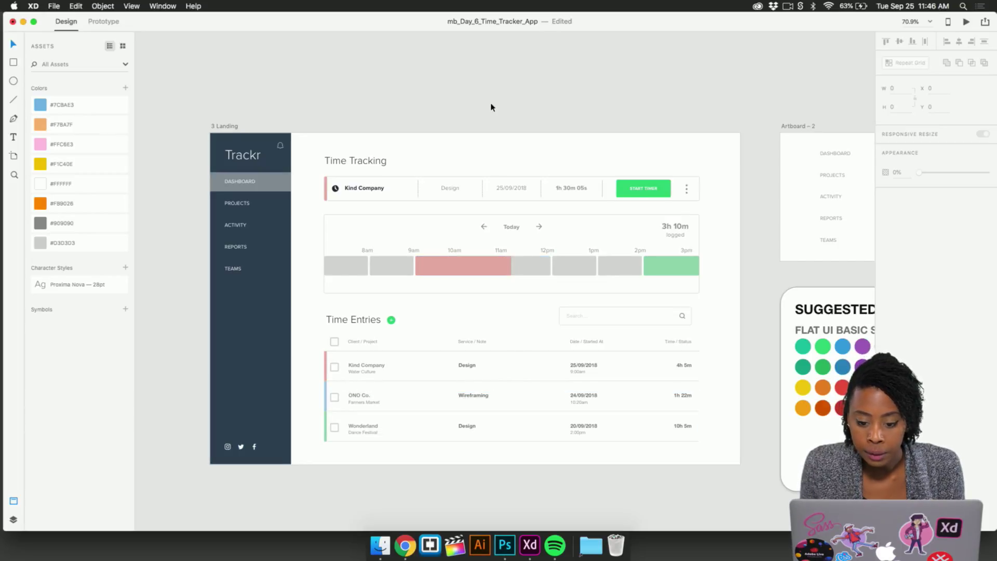
pyautogui.scroll(-1, 491, 107)
pyautogui.hscroll(1, 491, 107)
pyautogui.scroll(-5, 491, 107)
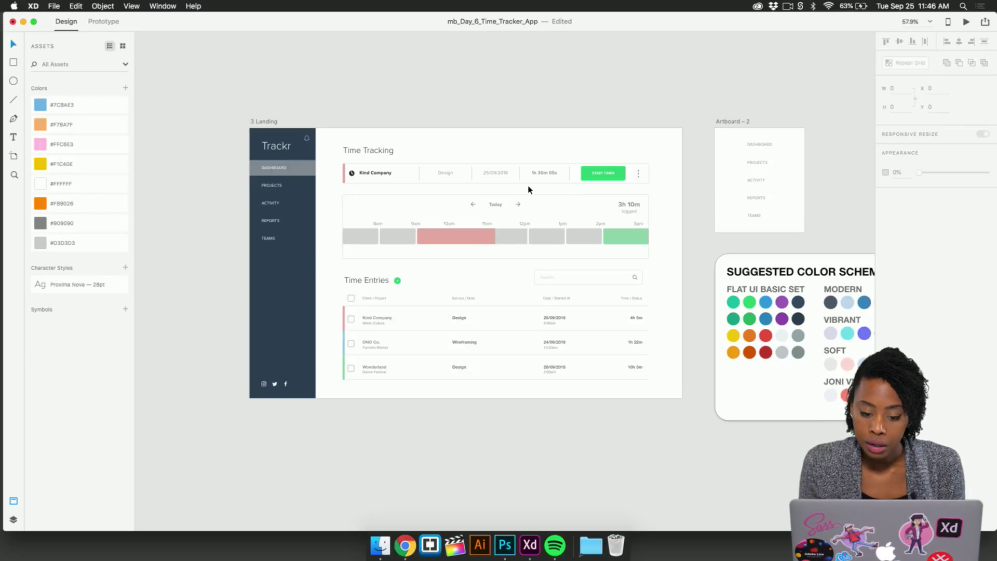
pyautogui.scroll(5, 528, 188)
pyautogui.scroll(-3, 530, 184)
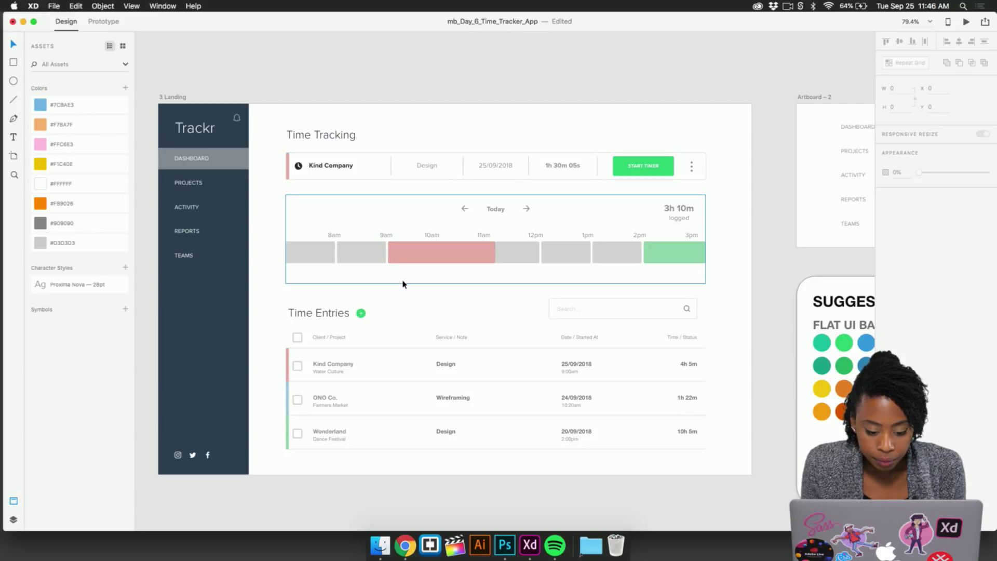
pyautogui.scroll(-2, 430, 327)
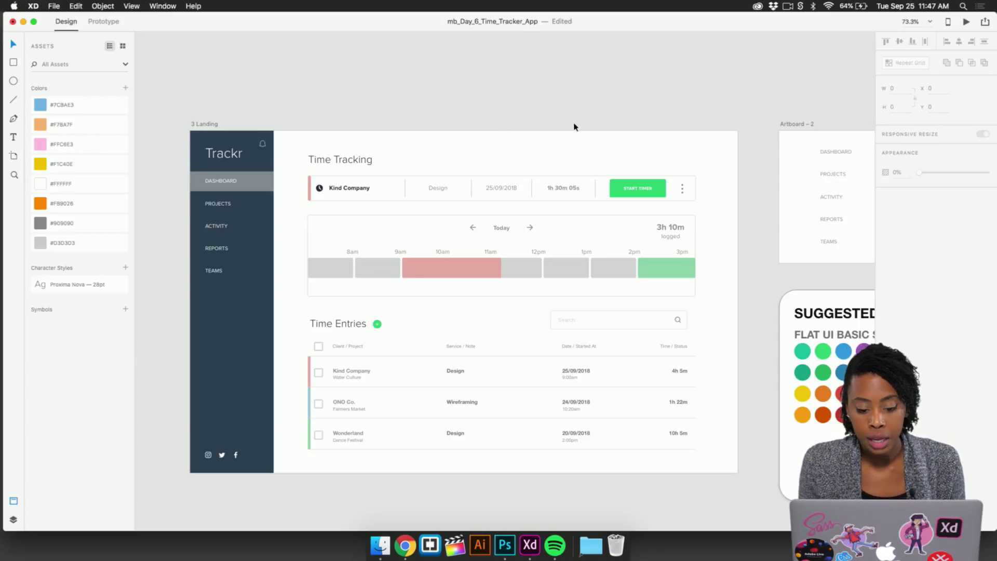
pyautogui.click(211, 126)
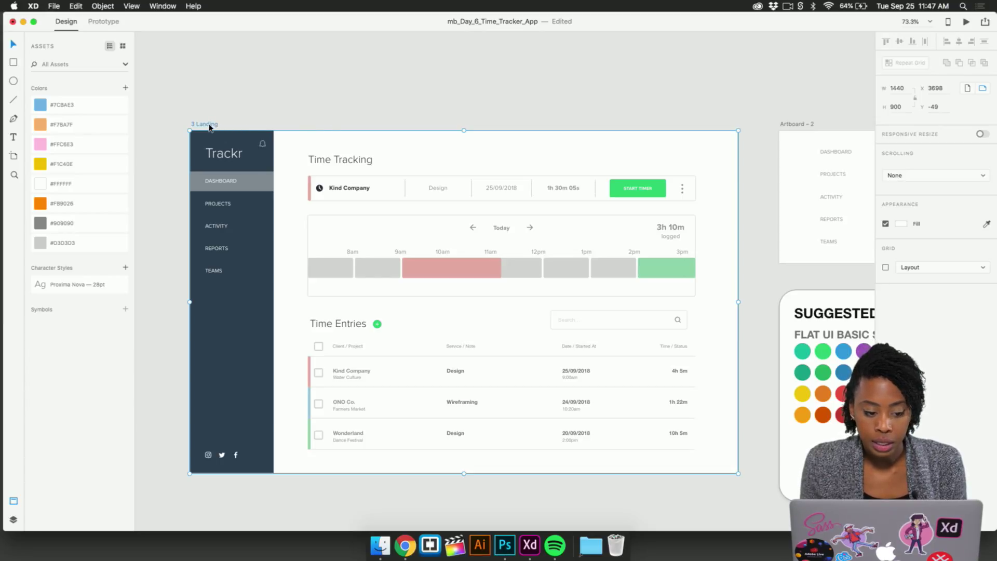
pyautogui.click(985, 22)
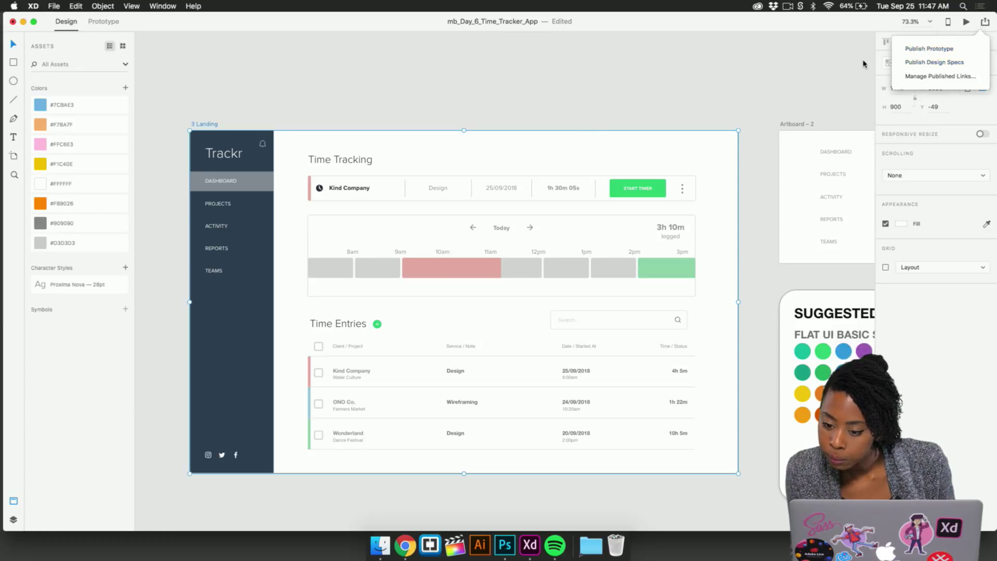
pyautogui.click(696, 106)
pyautogui.click(203, 124)
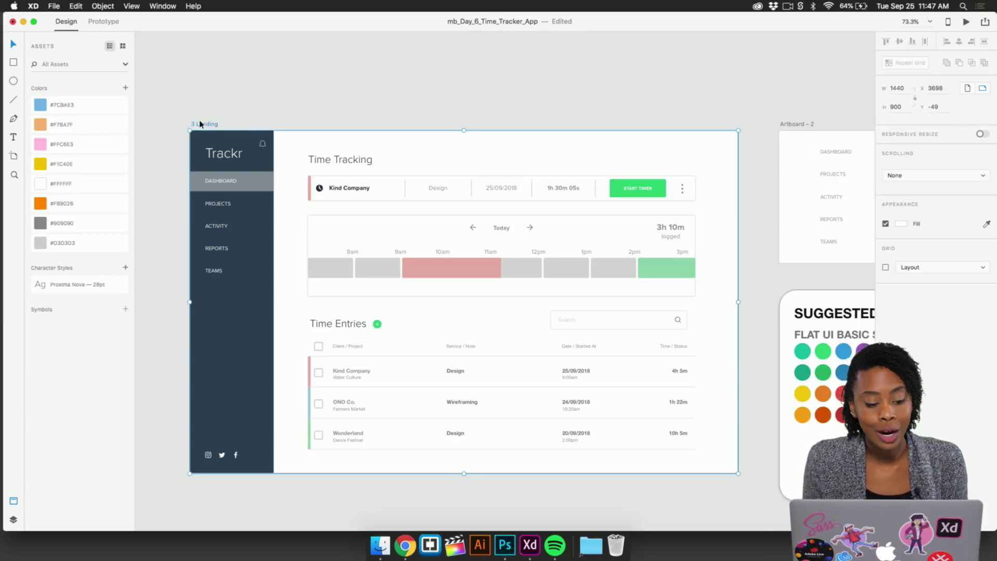
pyautogui.click(53, 5)
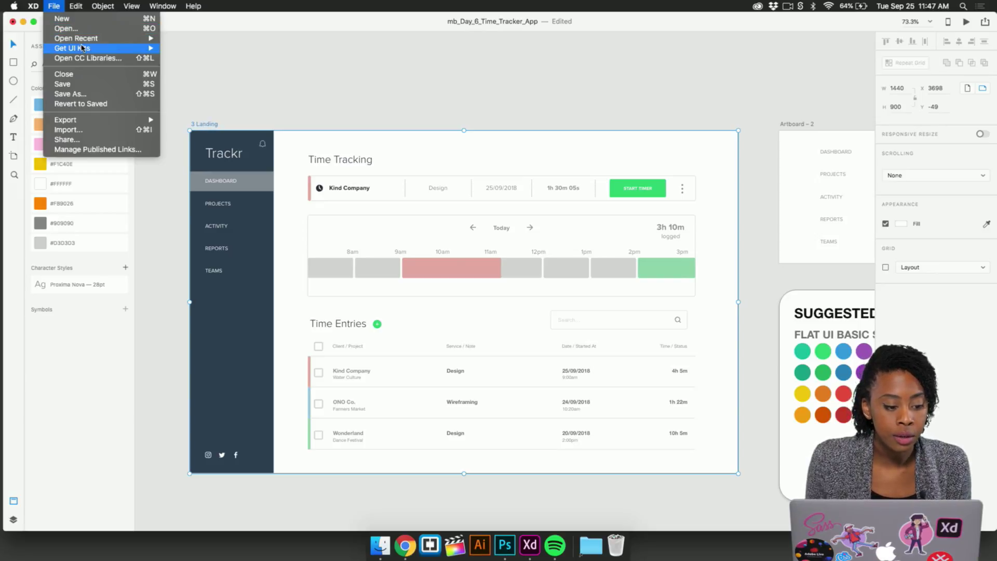
pyautogui.moveTo(98, 124)
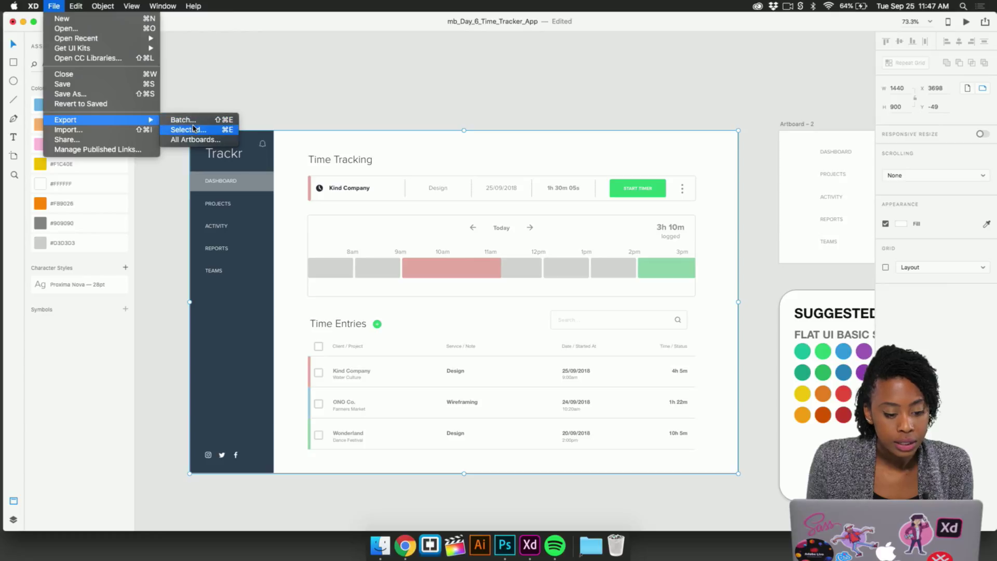
pyautogui.click(275, 107)
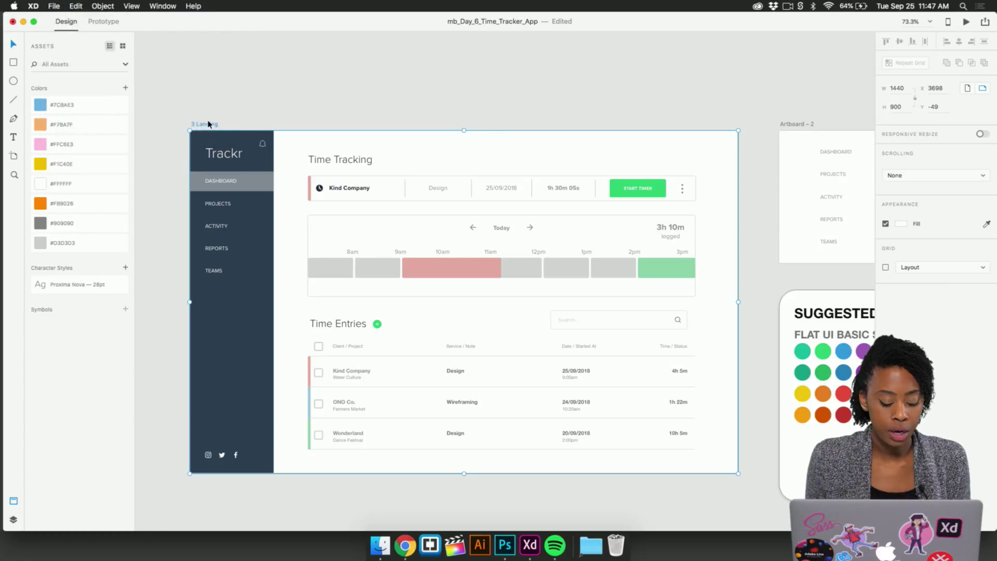
# Export the 3 Landing artboard as a PNG named desktop-time-tracker into the Day 6 folder, using the Design export setting.
pyautogui.press('super+e')
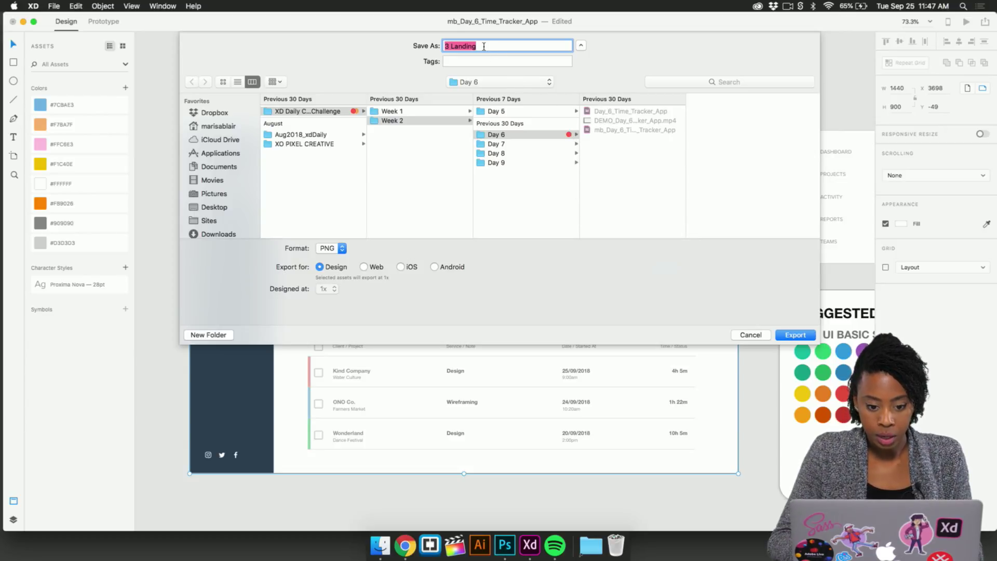
pyautogui.write('DEMO')
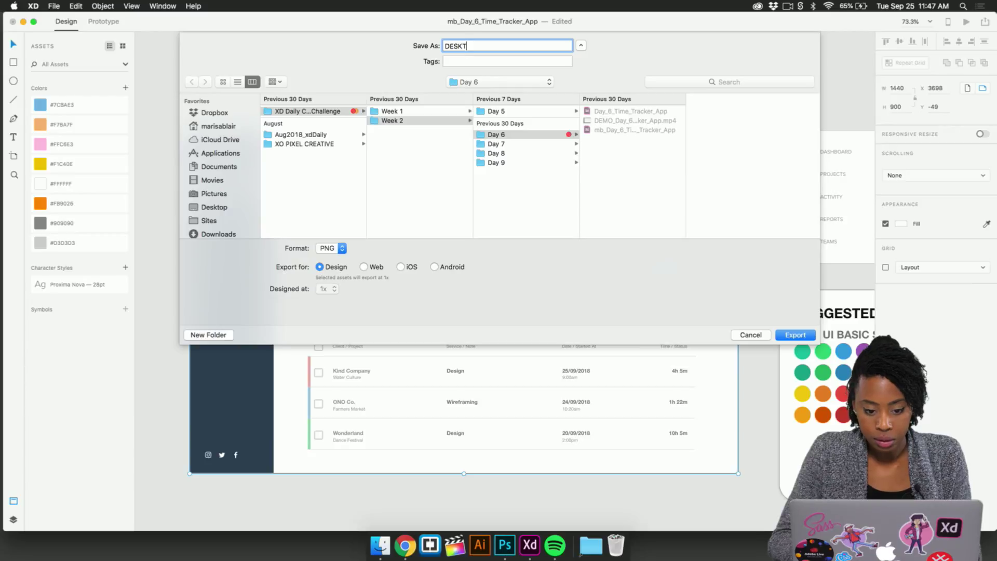
pyautogui.press('BackSpace')
pyautogui.press('BackSpace')
pyautogui.press('BackSpace')
pyautogui.press('BackSpace')
pyautogui.write('deskto')
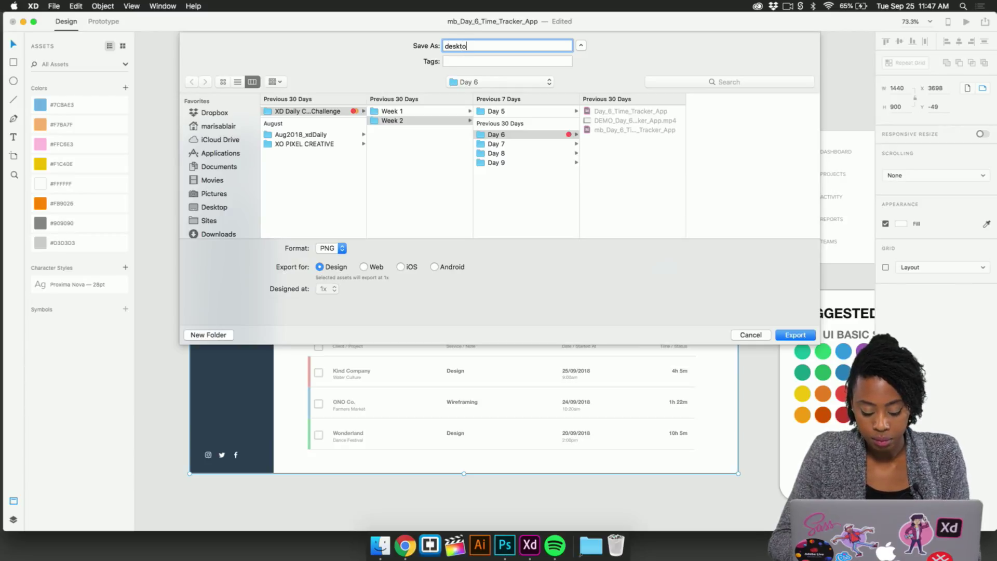
pyautogui.write('p-time-tr')
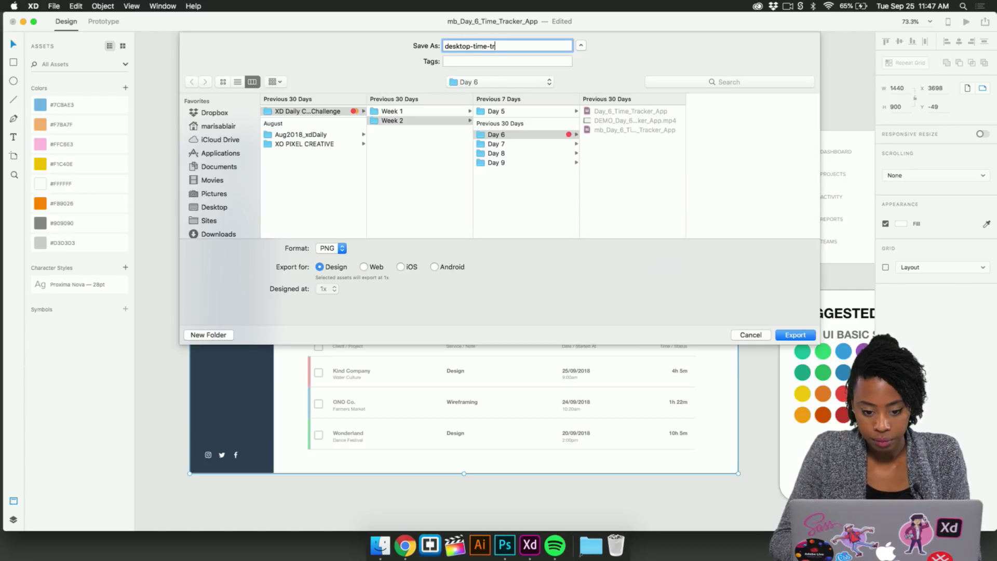
pyautogui.write('acker')
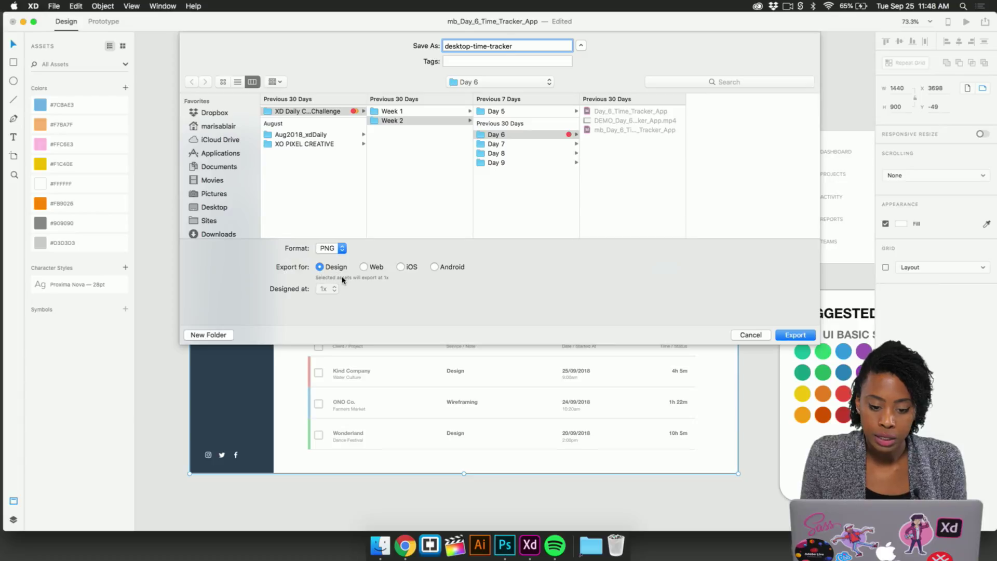
pyautogui.click(806, 335)
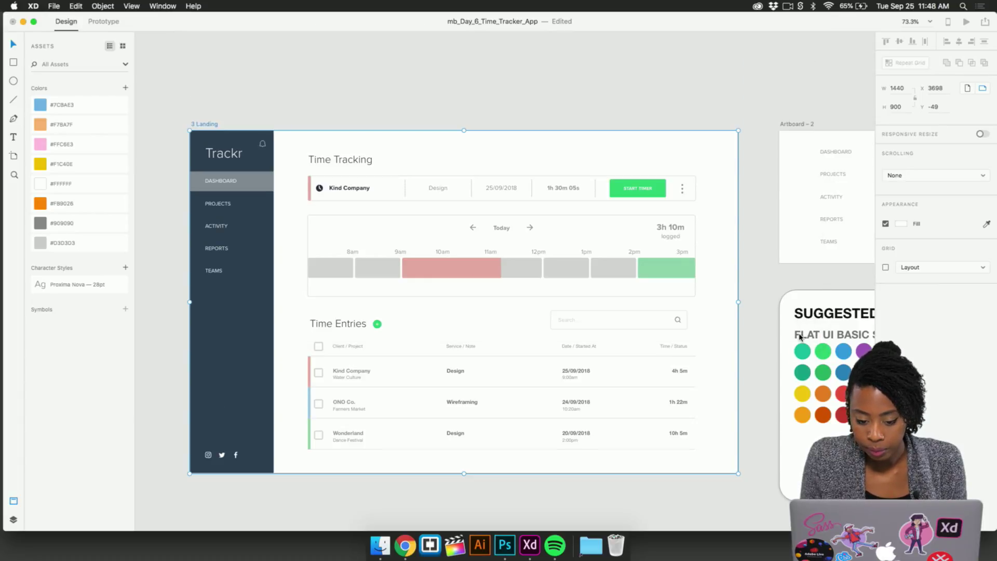
# Switch to Chrome and open the purple-cover XD Daily Creative Challenge project from the Behance profile for editing.
pyautogui.press('F4')
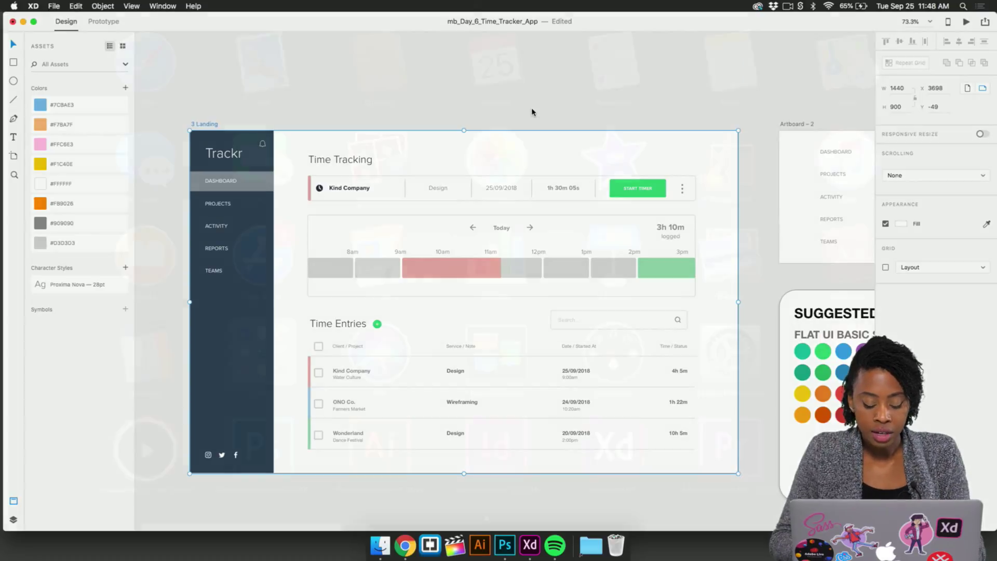
pyautogui.press('F3')
pyautogui.hotkey('ctrl', 'Left')
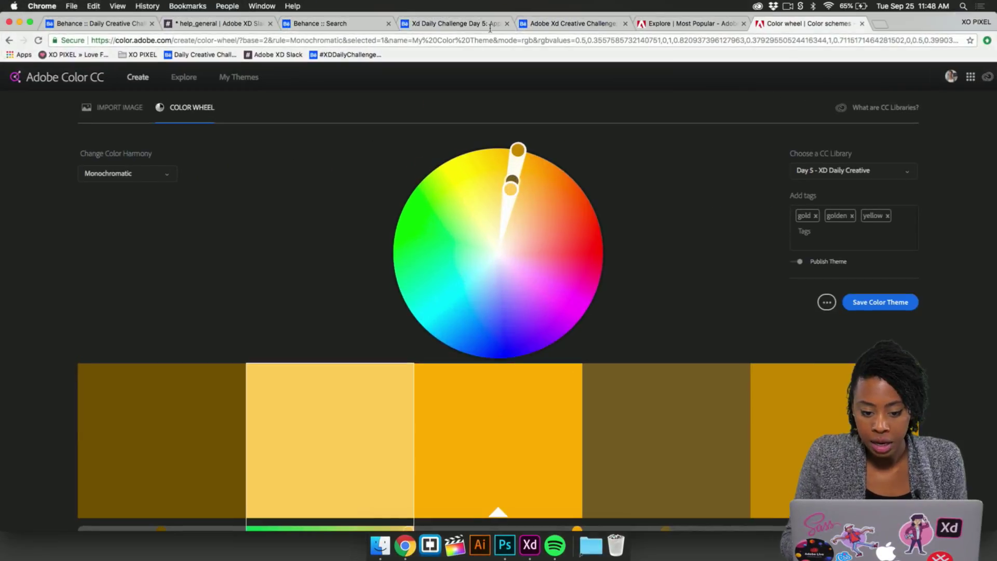
pyautogui.click(593, 23)
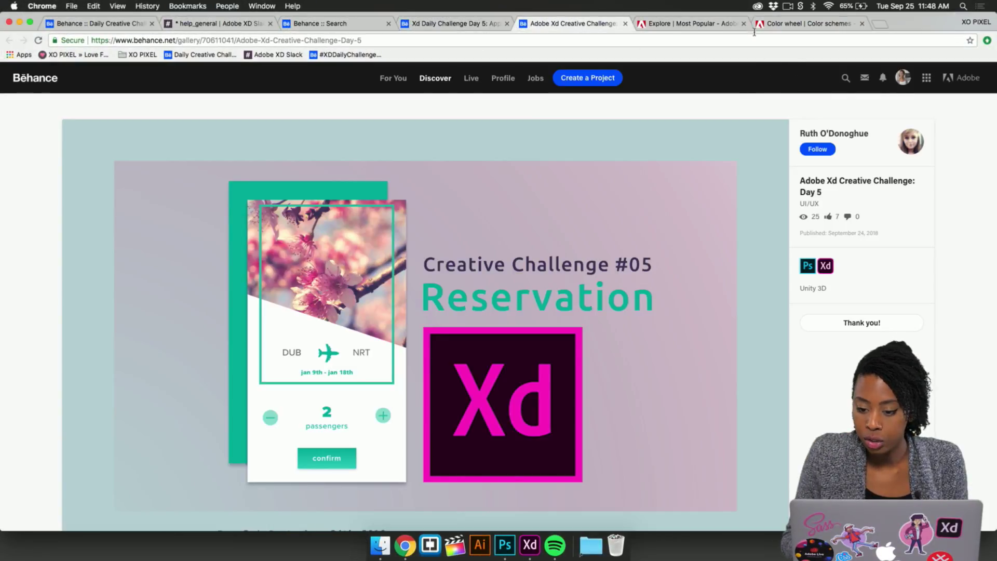
pyautogui.click(902, 77)
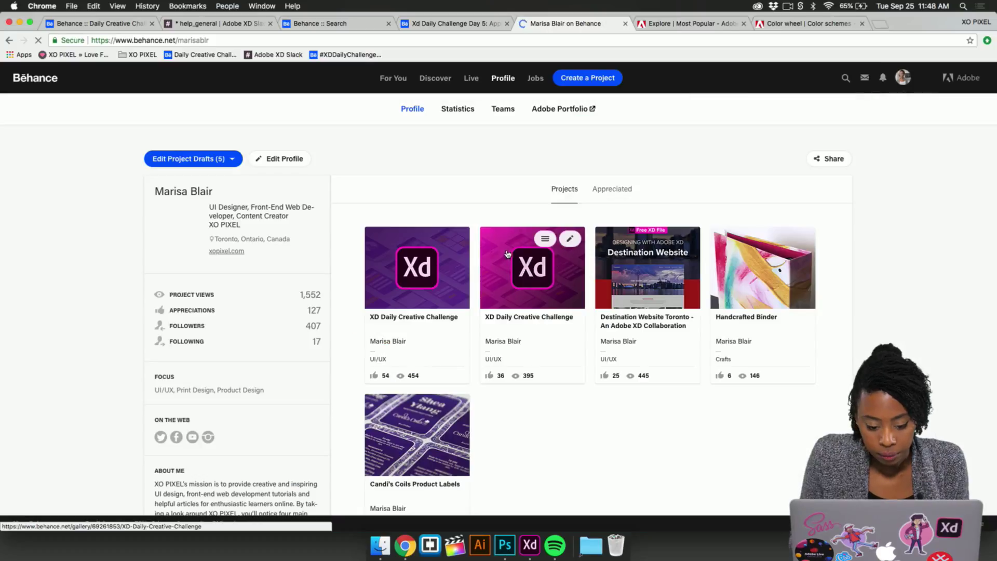
pyautogui.click(455, 239)
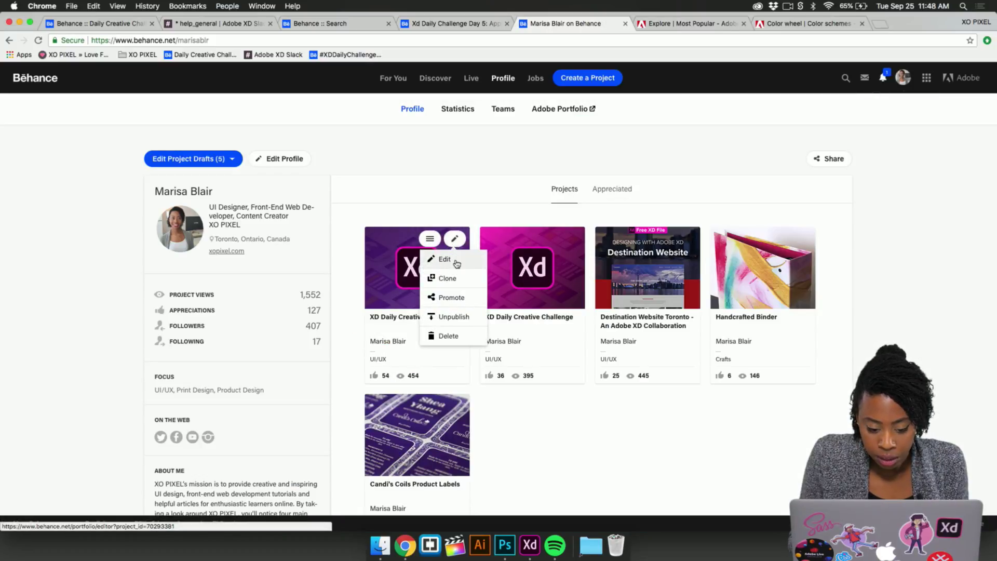
pyautogui.click(461, 263)
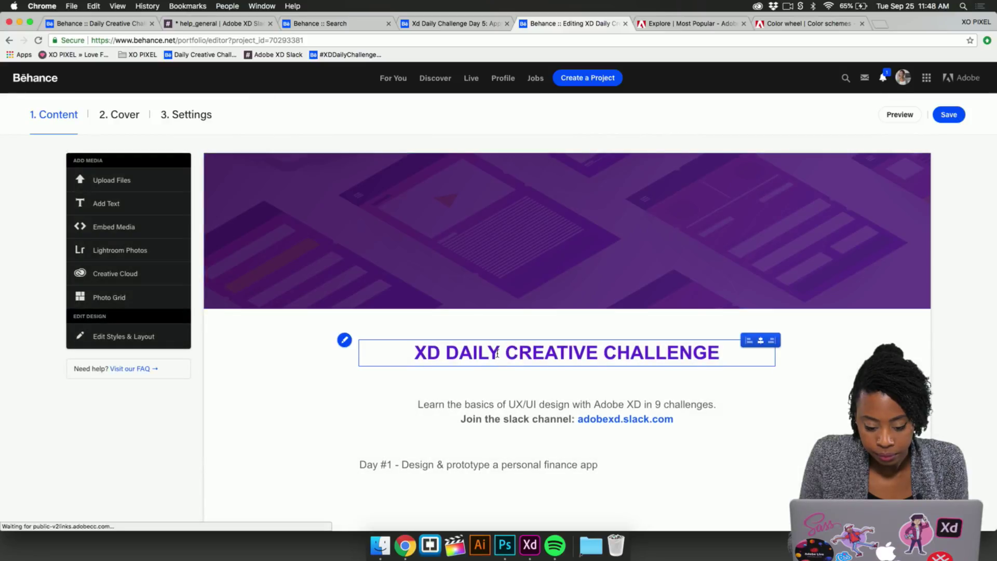
# Insert desktop-time-tracker.png from the Week 2 > Day 6 folder at the end of the project, below the booking app image.
pyautogui.scroll(-5, 497, 354)
pyautogui.scroll(-1, 497, 353)
pyautogui.click(678, 387)
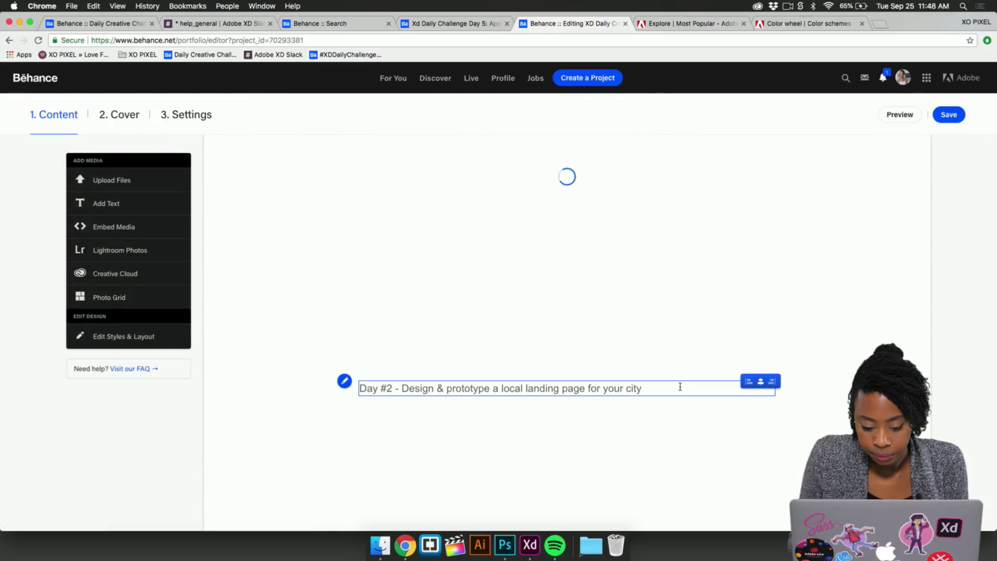
pyautogui.scroll(-20, 680, 387)
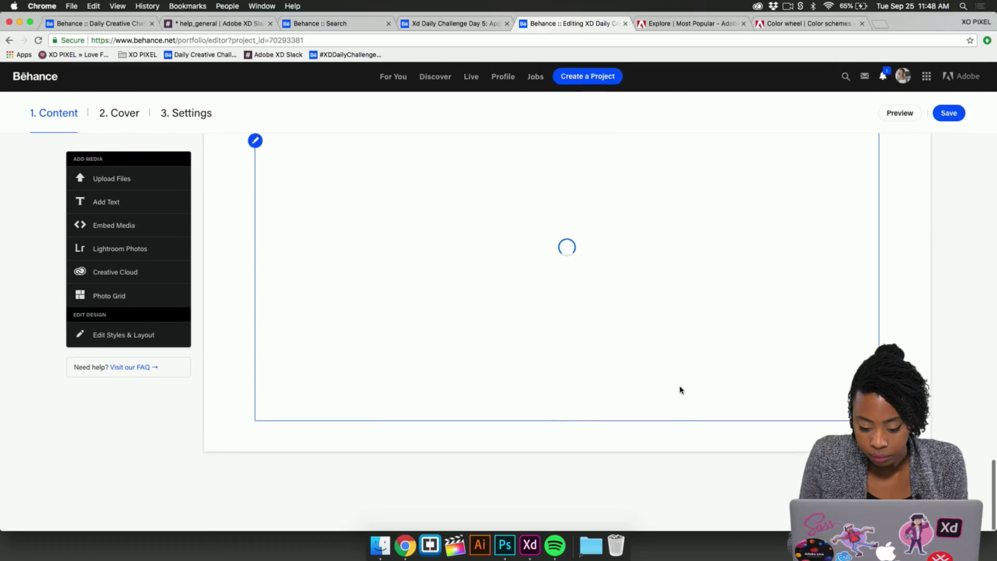
pyautogui.moveTo(597, 445)
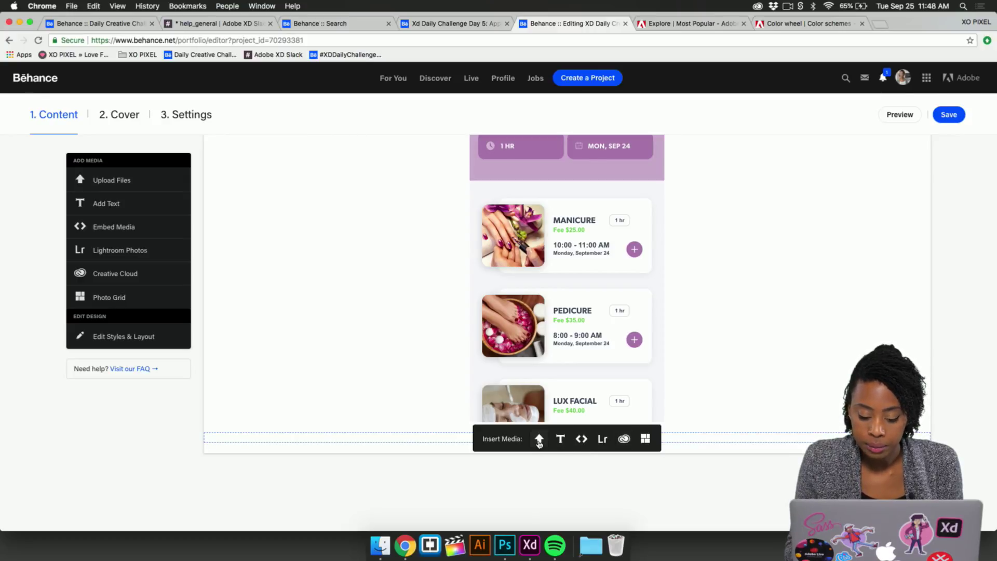
pyautogui.click(539, 441)
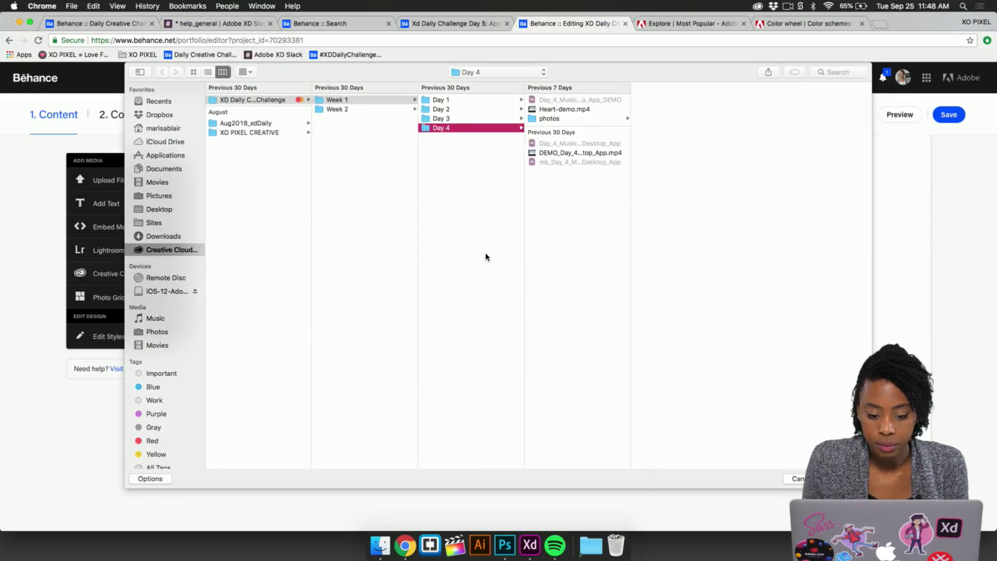
pyautogui.click(388, 109)
pyautogui.click(467, 123)
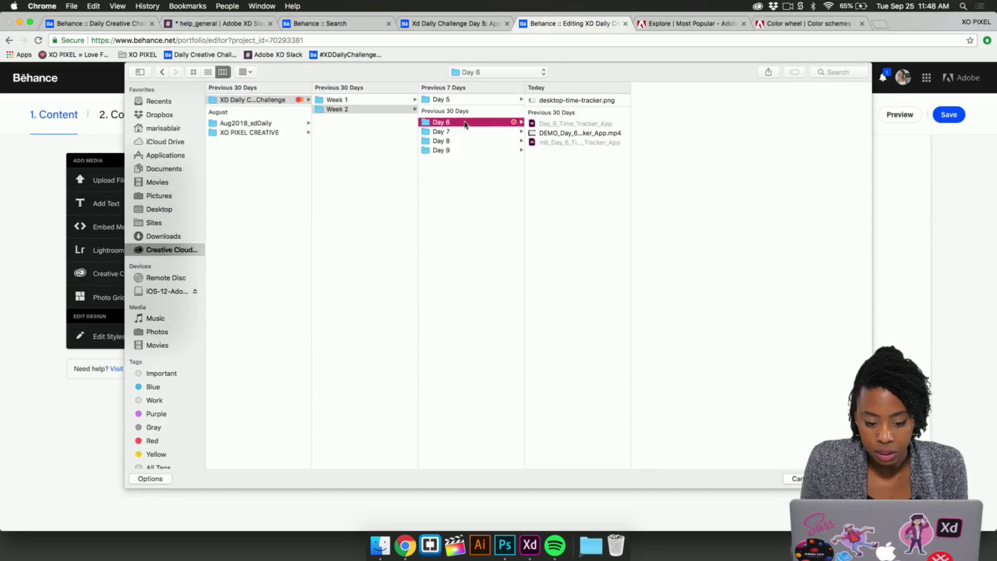
pyautogui.click(572, 101)
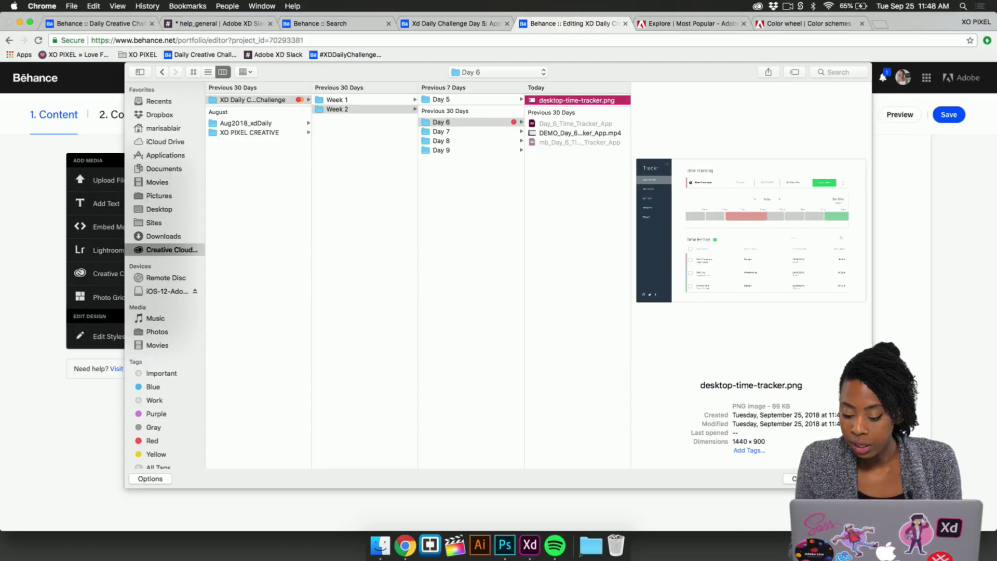
pyautogui.press('Return')
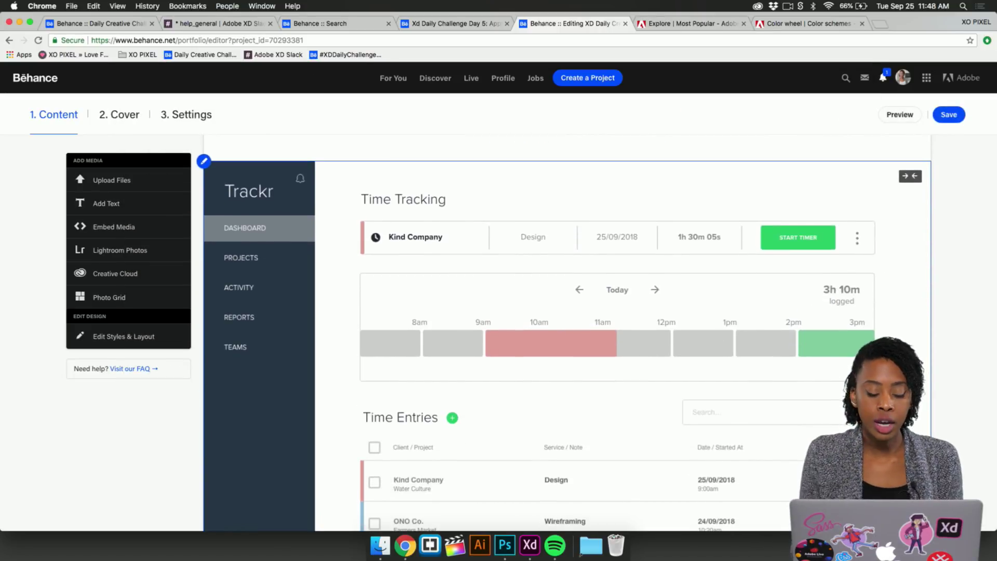
# Check the inserted image and the XDDAILYCHALLENGE keyword in the project's Discoverability settings, and save the project settings.
pyautogui.scroll(-3, 566, 333)
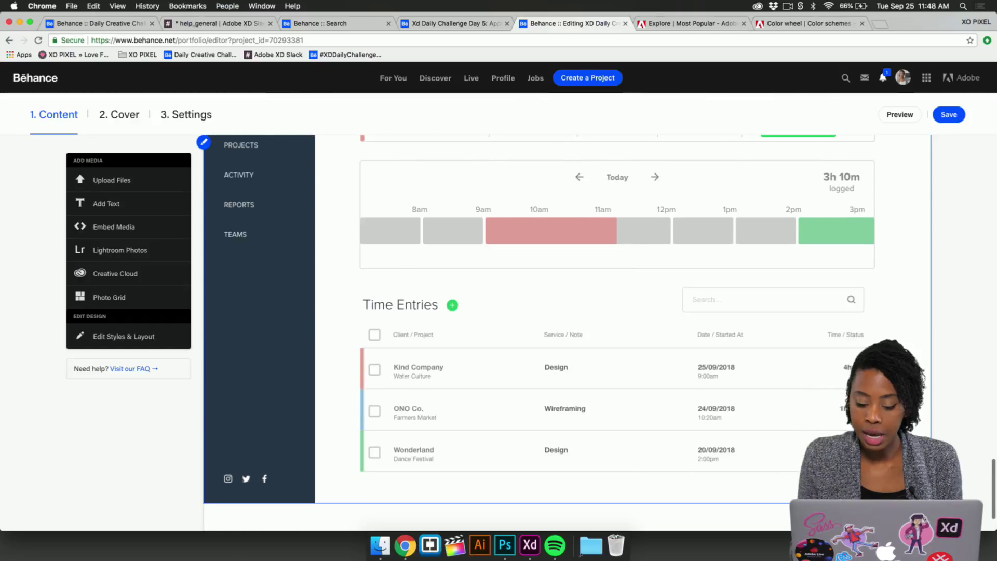
pyautogui.scroll(6, 561, 341)
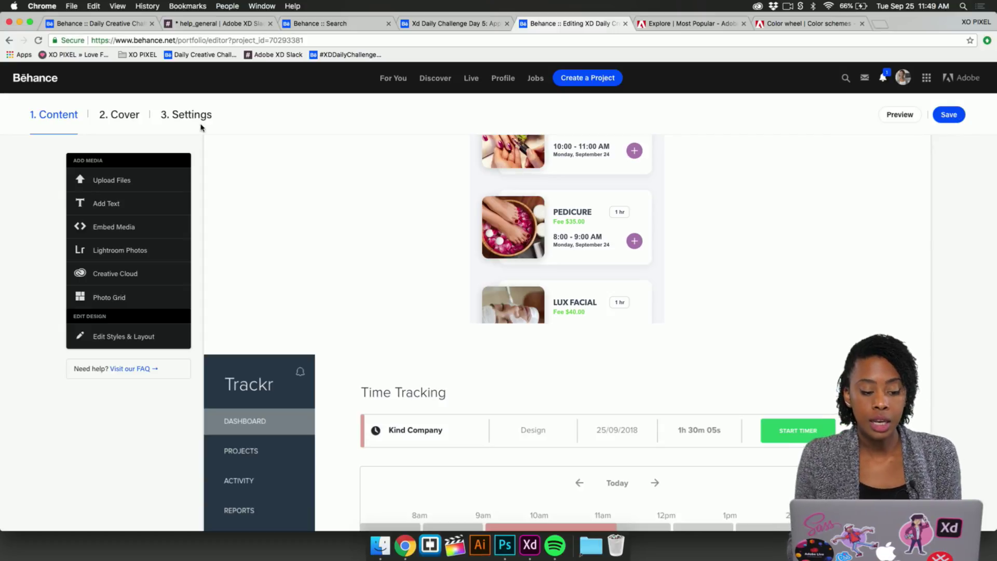
pyautogui.click(197, 118)
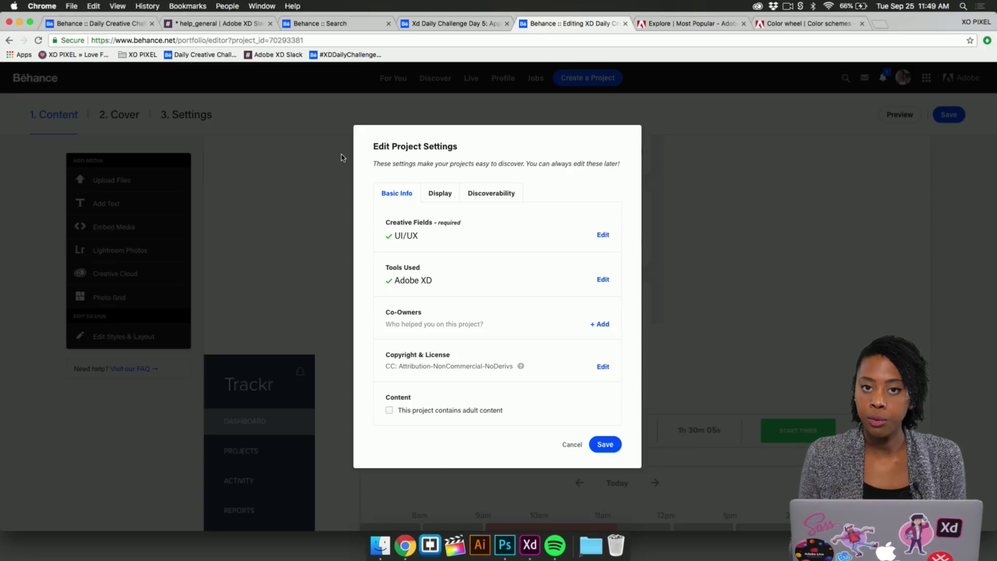
pyautogui.click(504, 197)
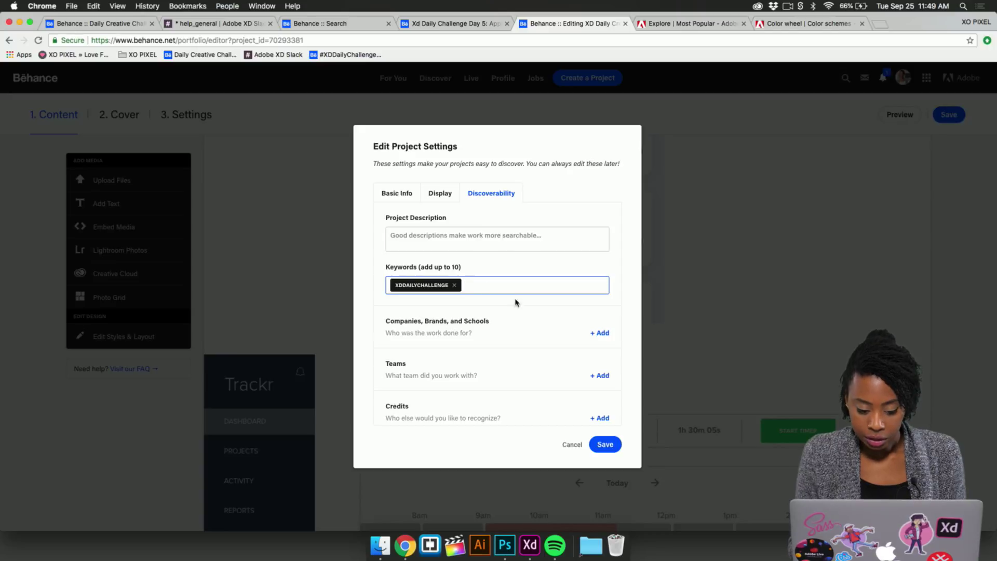
pyautogui.click(605, 445)
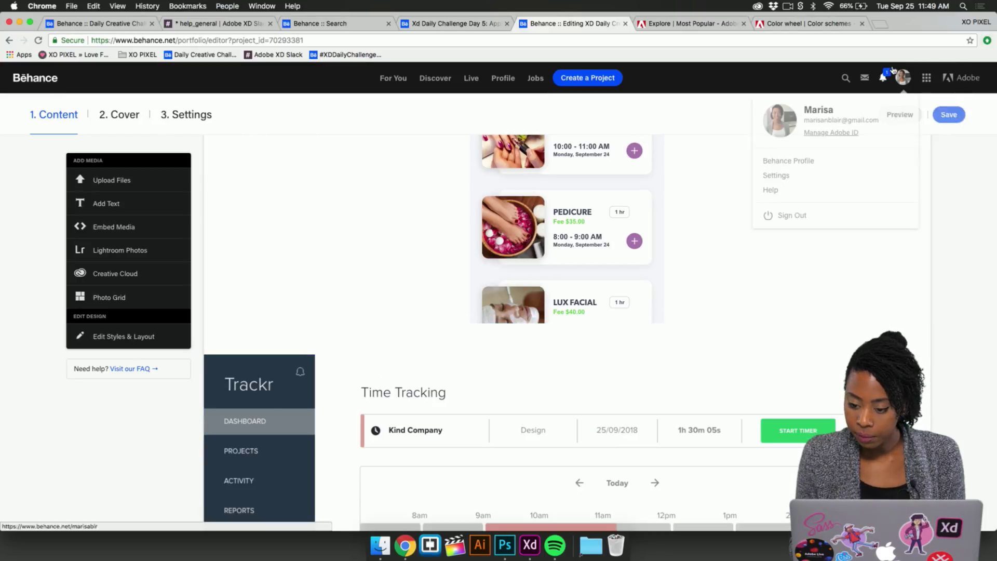
# View the time tracker image in the published XD Daily Creative Challenge project from the profile, and close the project view.
pyautogui.click(908, 81)
pyautogui.click(432, 299)
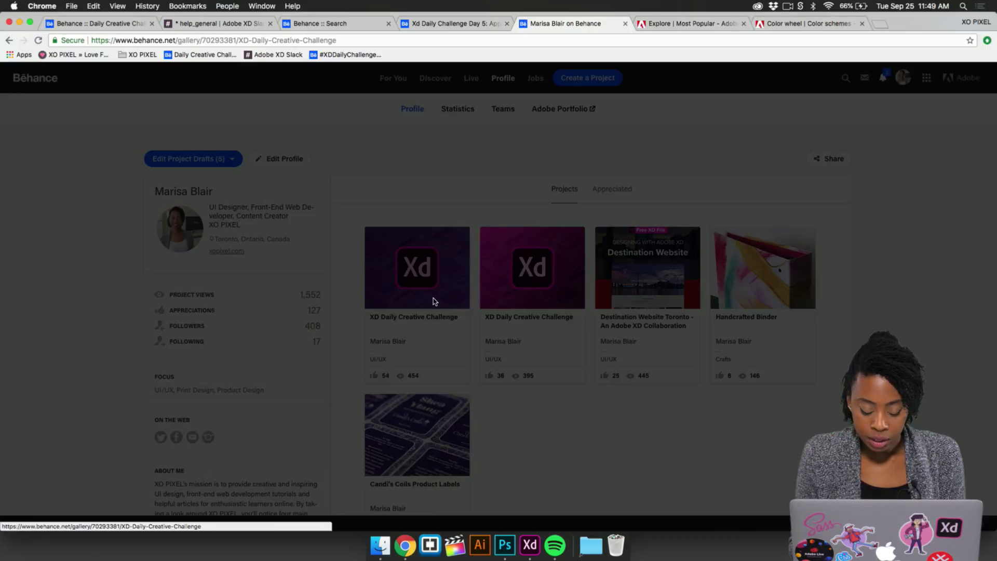
pyautogui.scroll(-15, 524, 328)
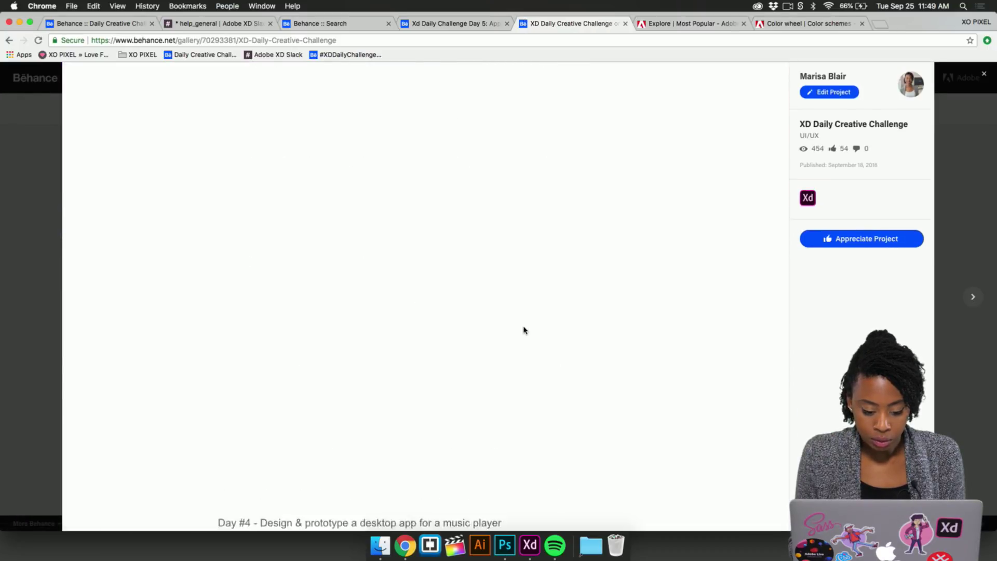
pyautogui.scroll(-10, 525, 320)
pyautogui.scroll(7, 524, 320)
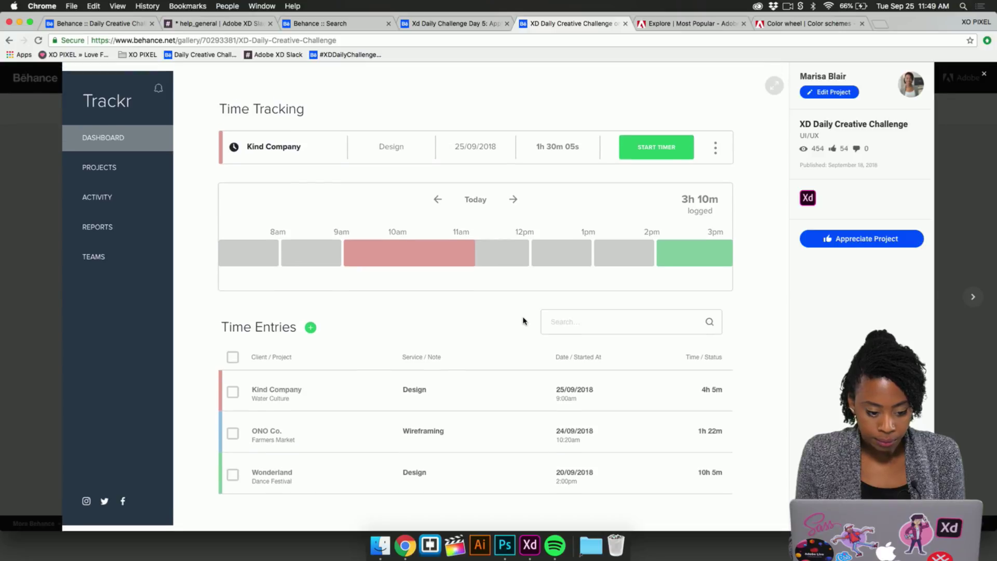
pyautogui.click(968, 347)
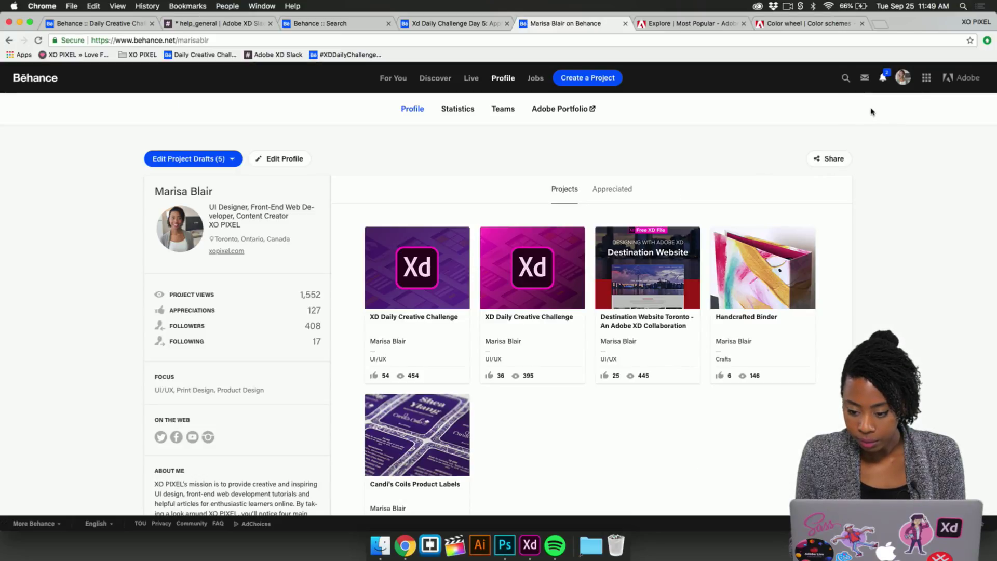